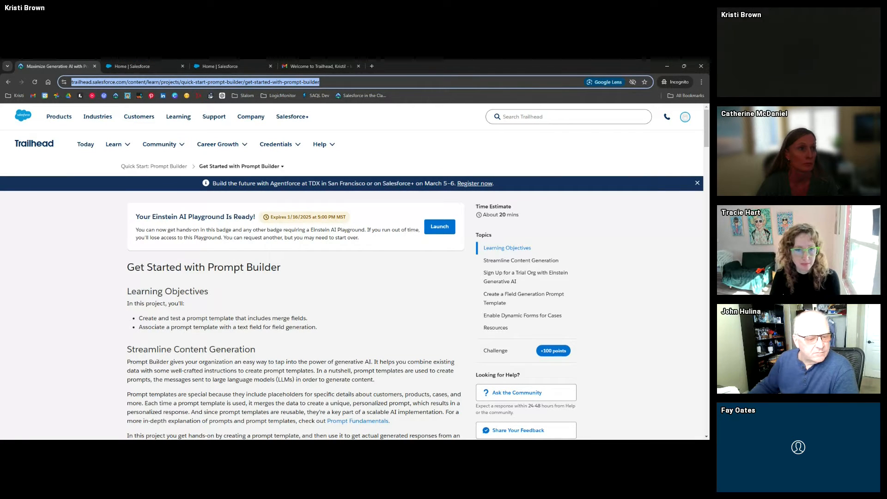
Go to the Sales home tab and reach Personal Information through the profile avatar's Settings
left_click(121, 268)
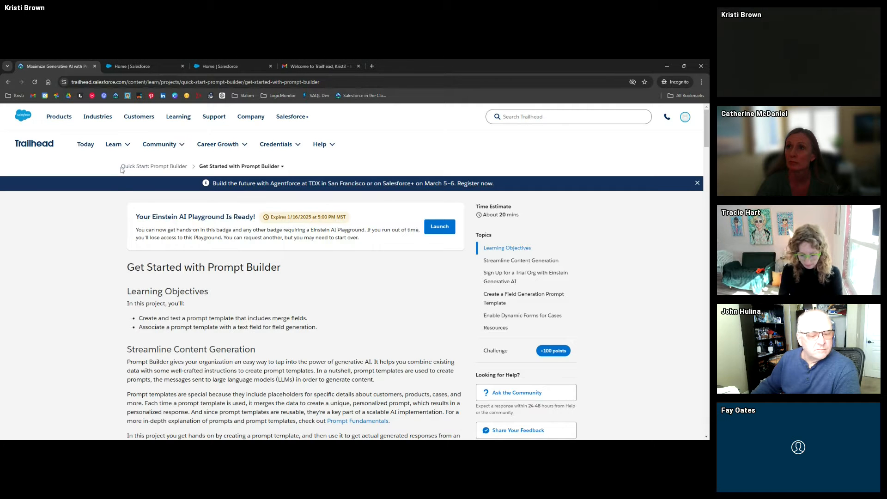
left_click(148, 67)
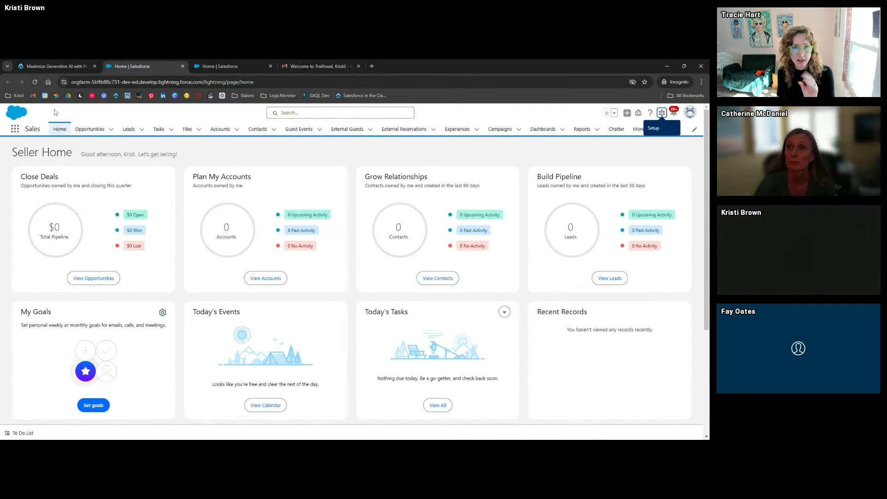
left_click(57, 67)
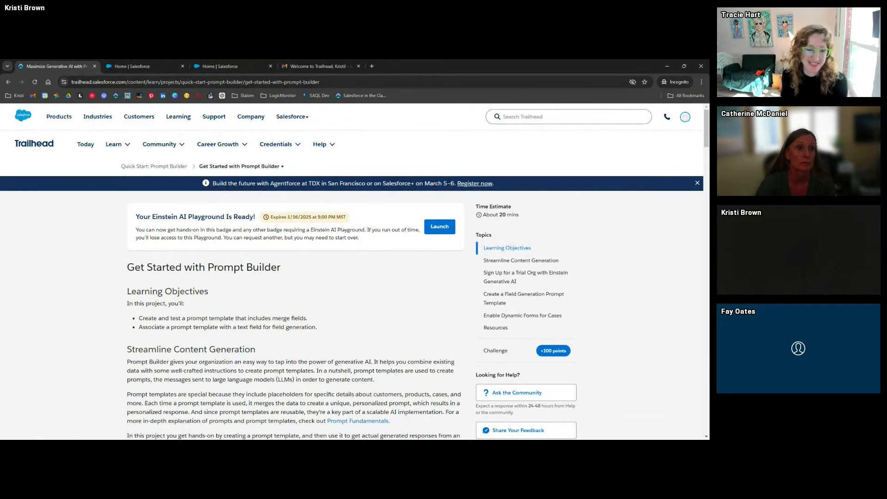
left_click(131, 66)
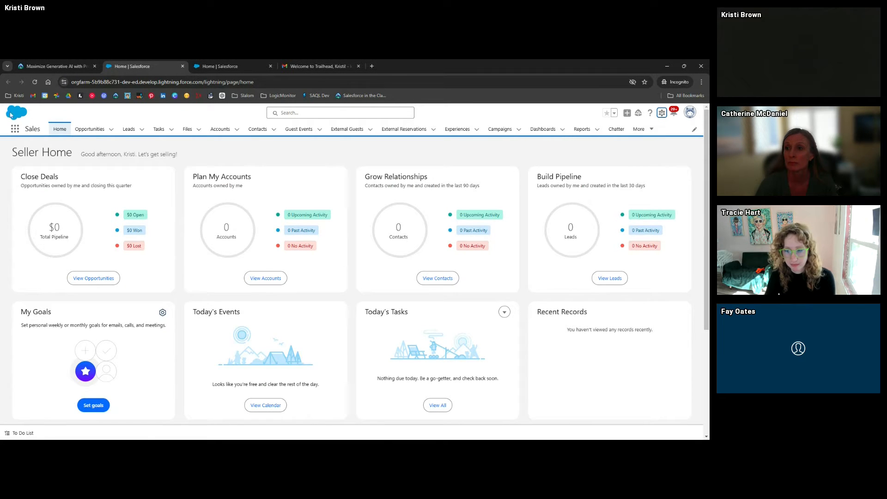
left_click(53, 66)
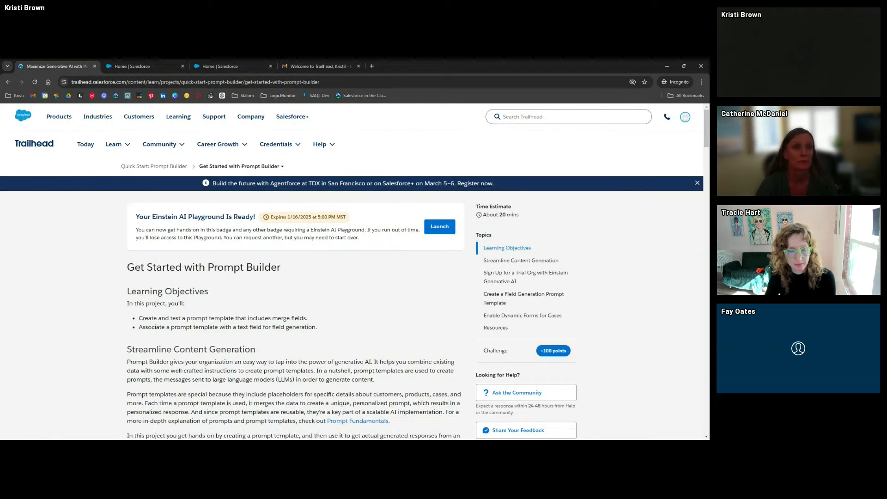
left_click(160, 66)
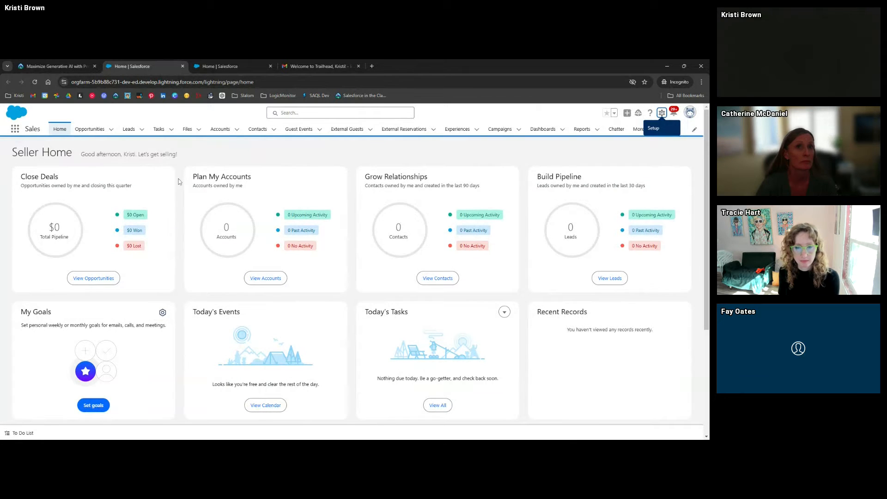
left_click(689, 114)
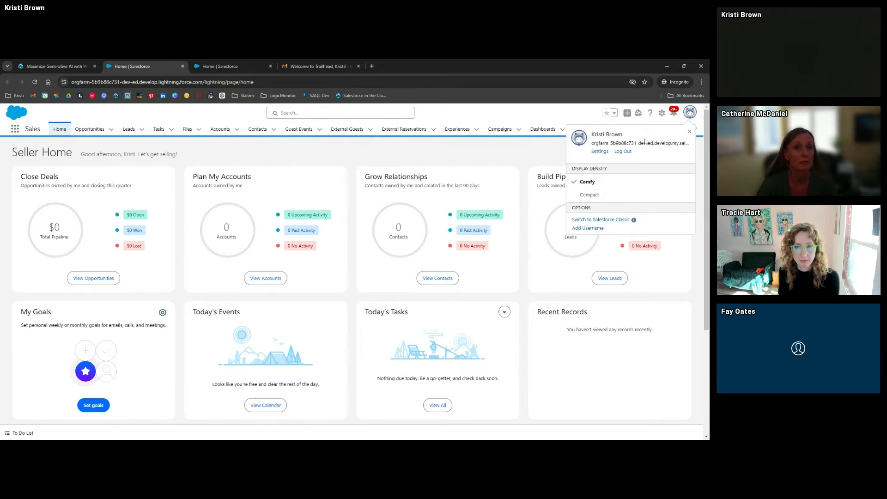
left_click(599, 152)
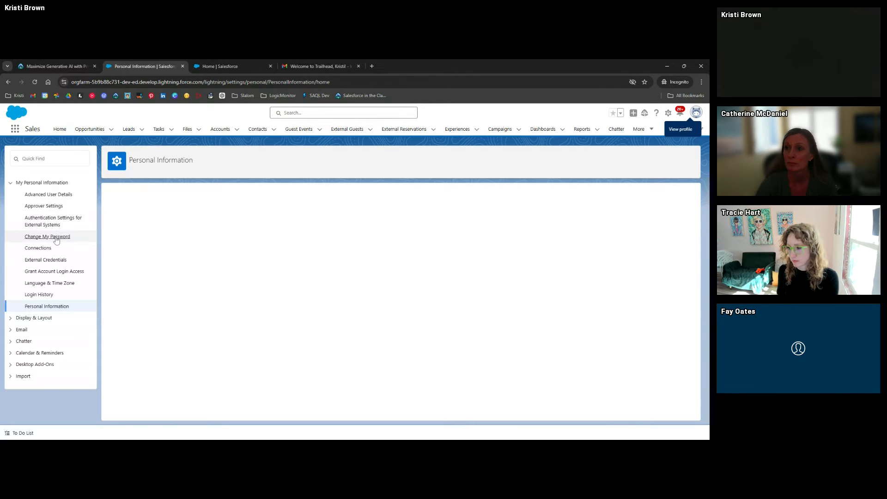
Open Change My Password, go back, then return to the Trailhead Prompt Builder tab
left_click(56, 239)
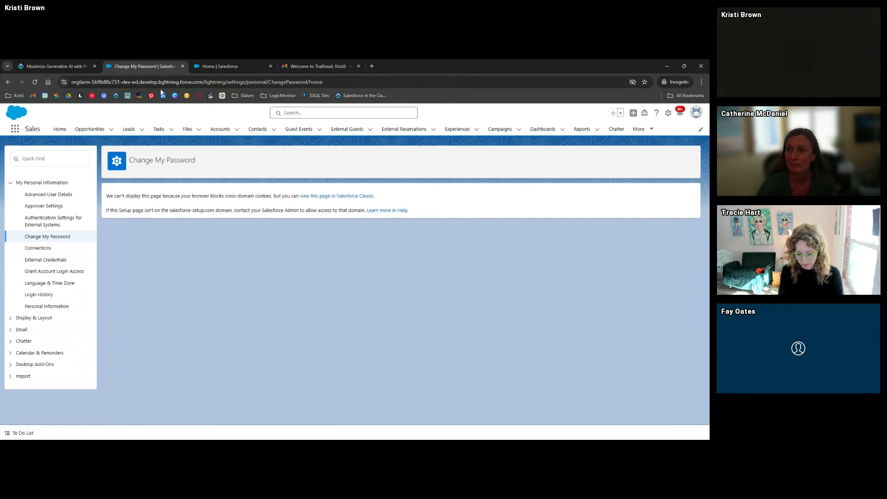
left_click(8, 82)
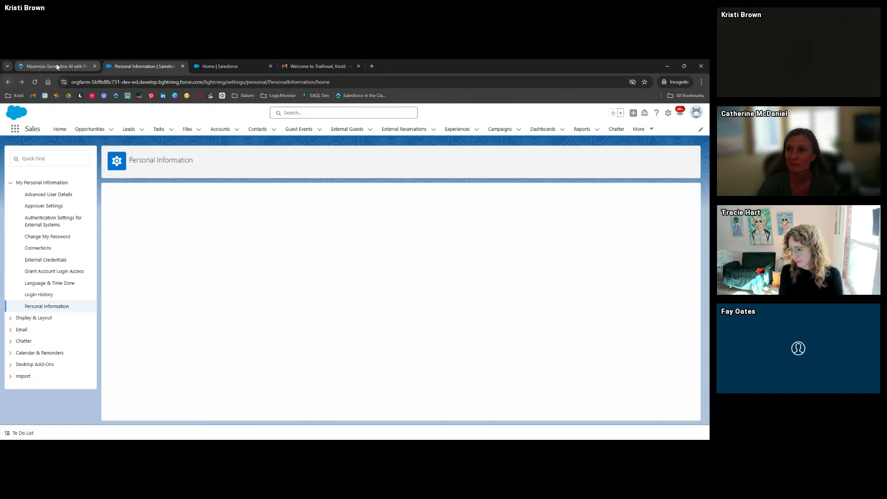
left_click(51, 66)
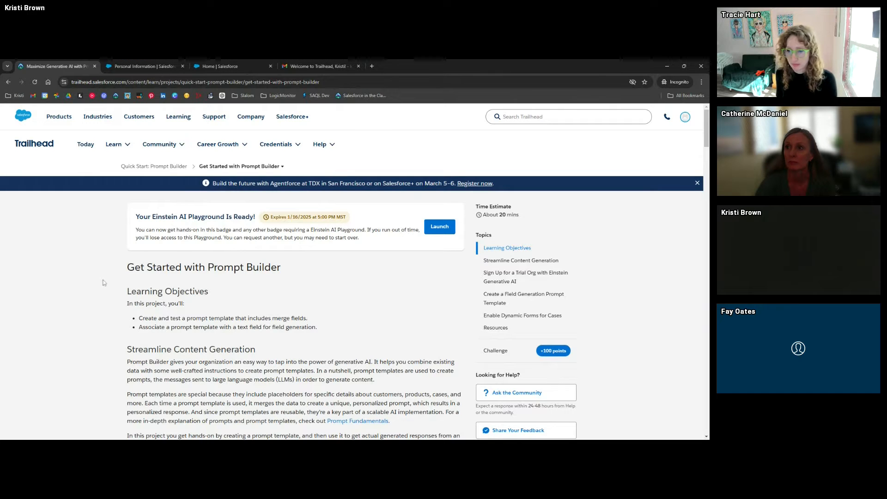
Scroll the Trailhead unit down to the Create a Field Generation Prompt Template section
scroll(105, 282, "down", 2)
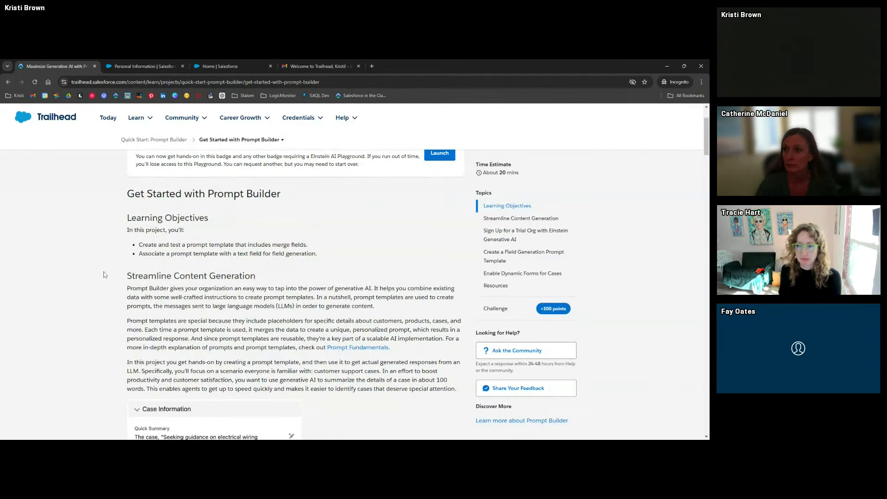
scroll(104, 274, "down", 2)
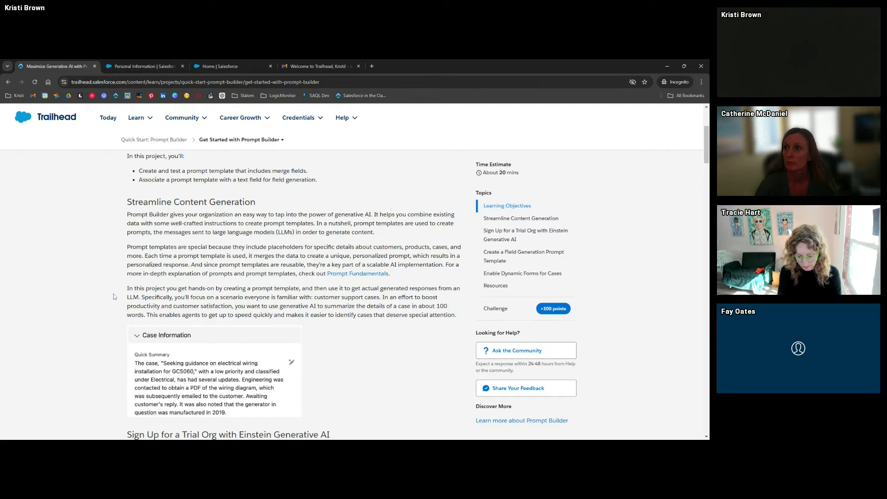
scroll(114, 297, "down", 3)
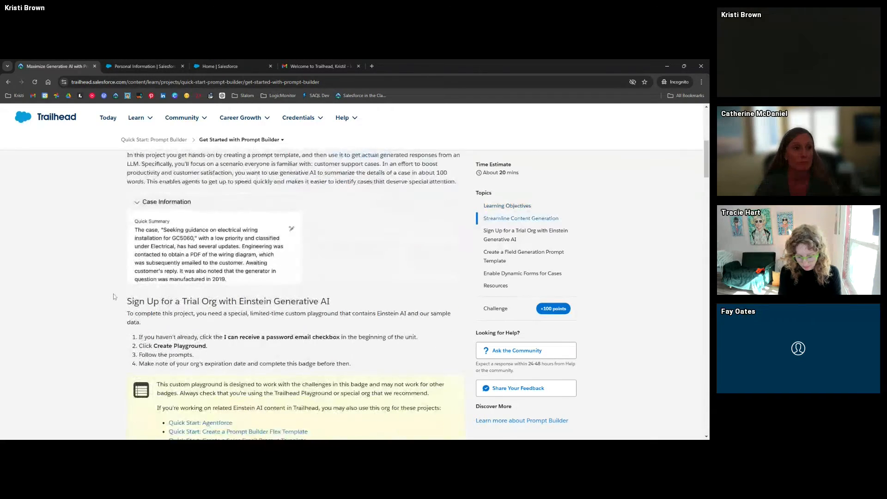
scroll(114, 296, "down", 5)
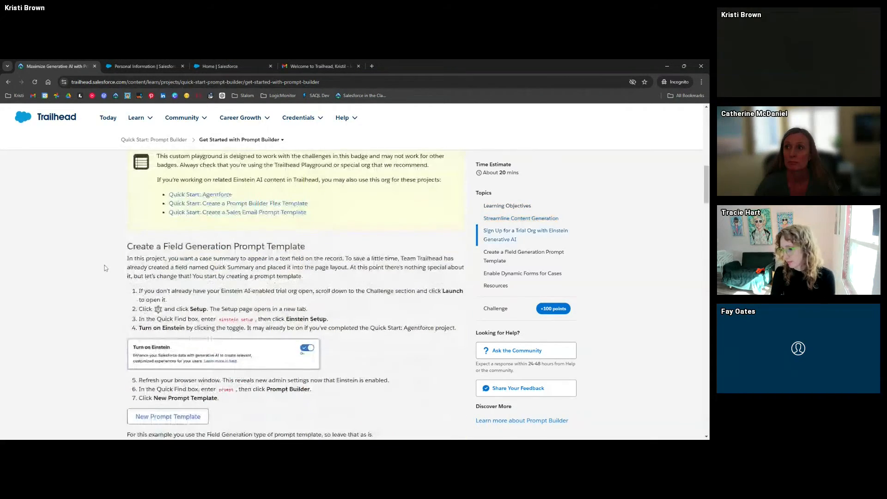
scroll(104, 267, "down", 2)
Search 'einstein se' in Quick Find, switch Turn on Einstein to On, and reload the page
left_click(143, 67)
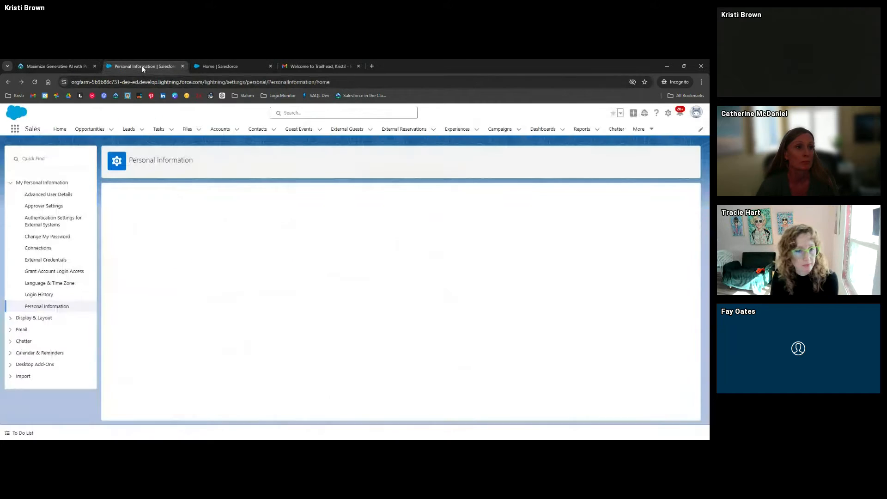
left_click(182, 66)
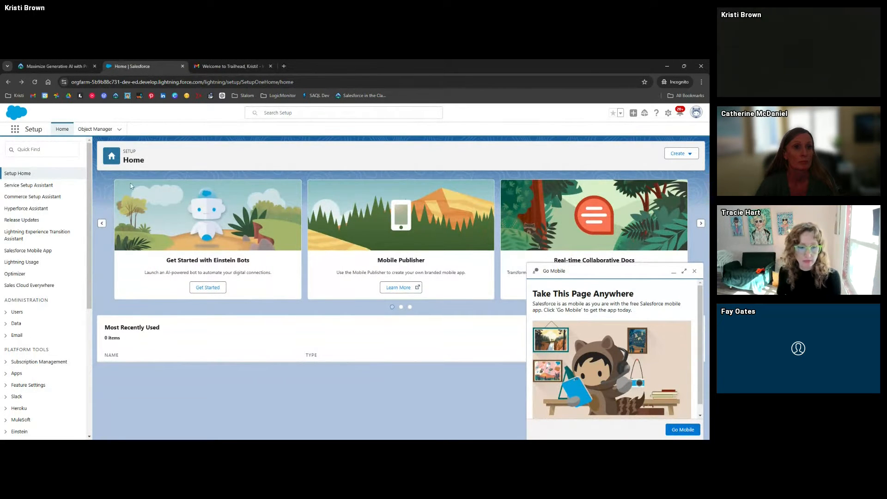
left_click(28, 150)
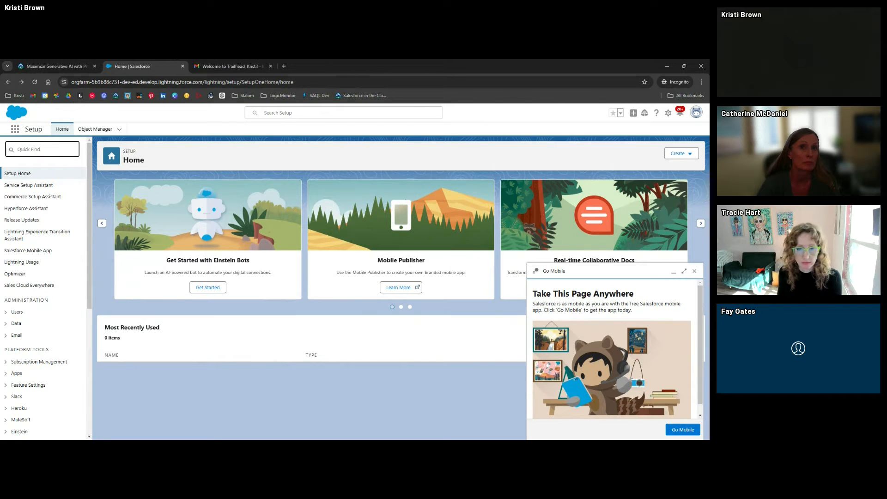
type("ein")
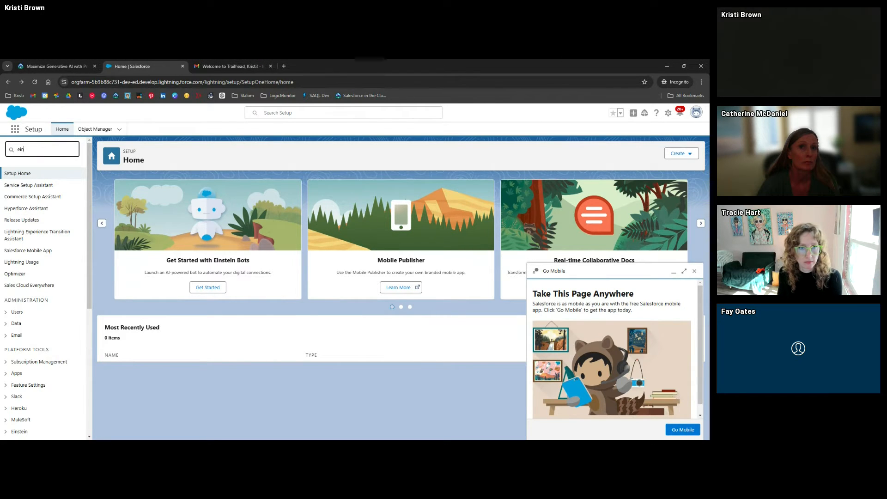
type("stein se")
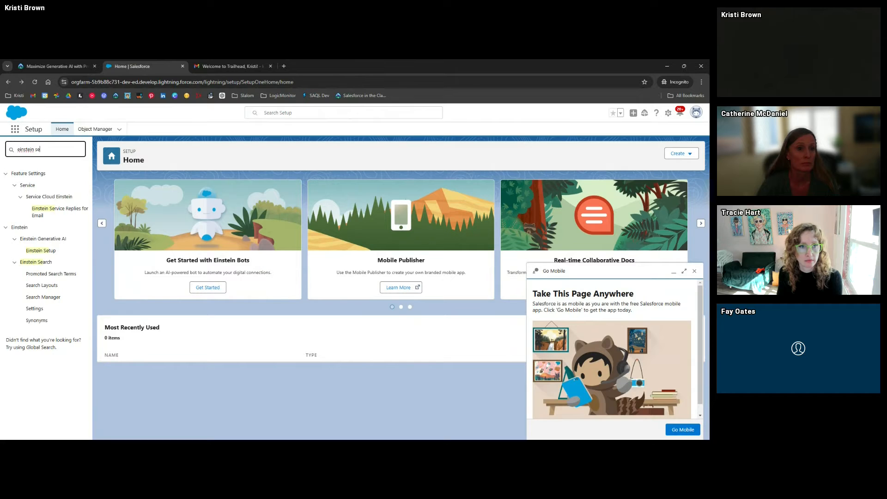
left_click(51, 250)
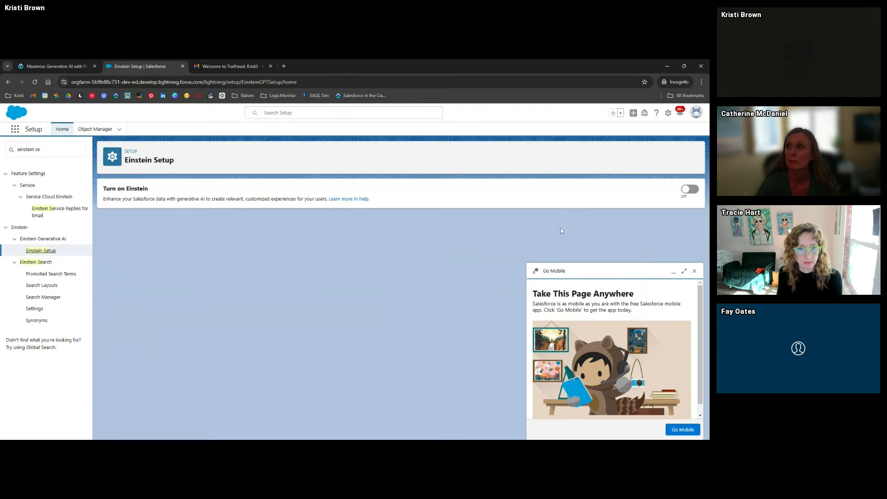
left_click(694, 272)
left_click(689, 189)
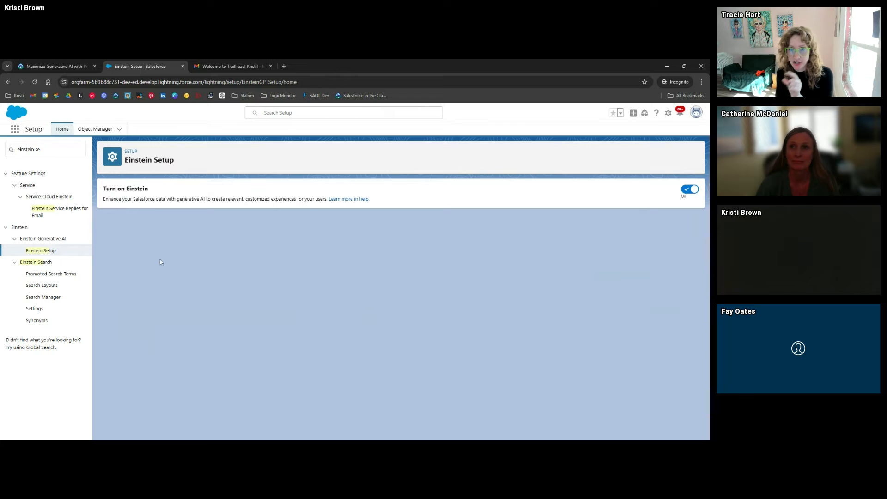
left_click(35, 82)
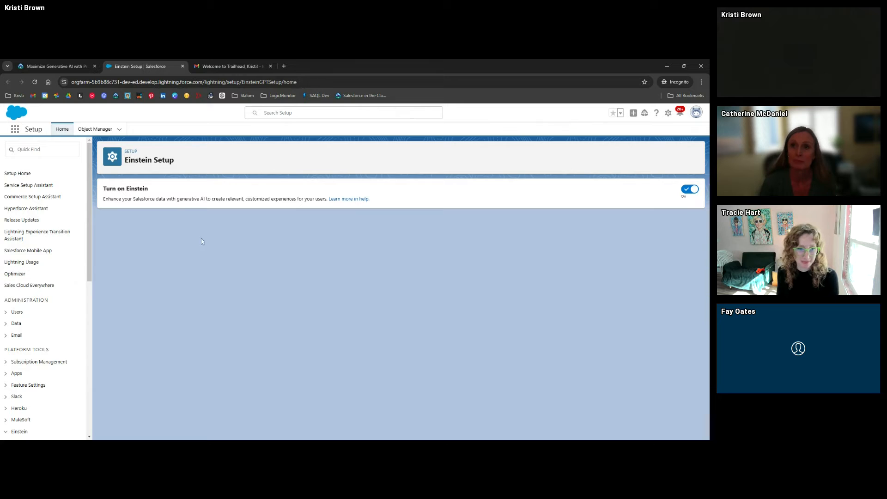
Search 'prompt' in Quick Find and open Prompt Builder, whose template list has 0 items
left_click(58, 150)
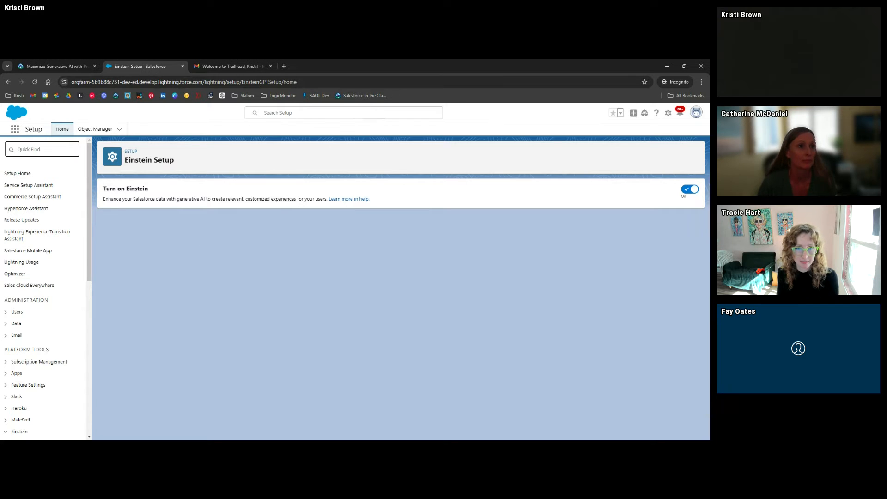
type("prompt")
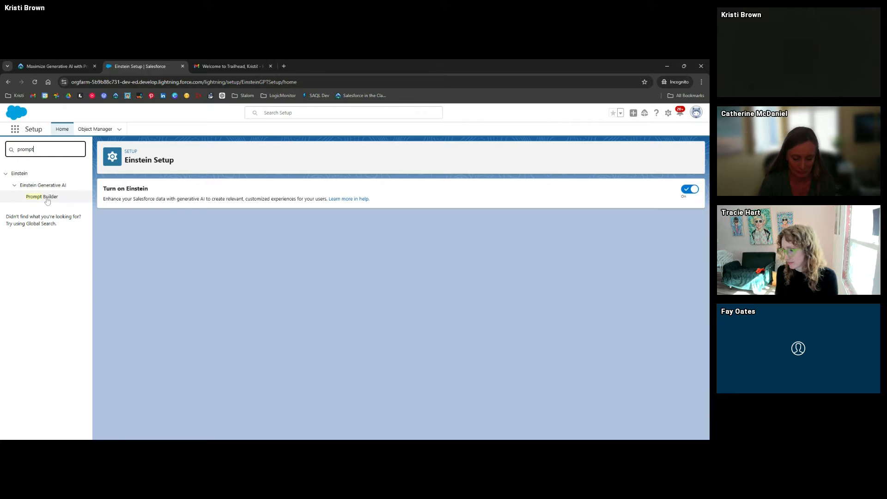
left_click(38, 201)
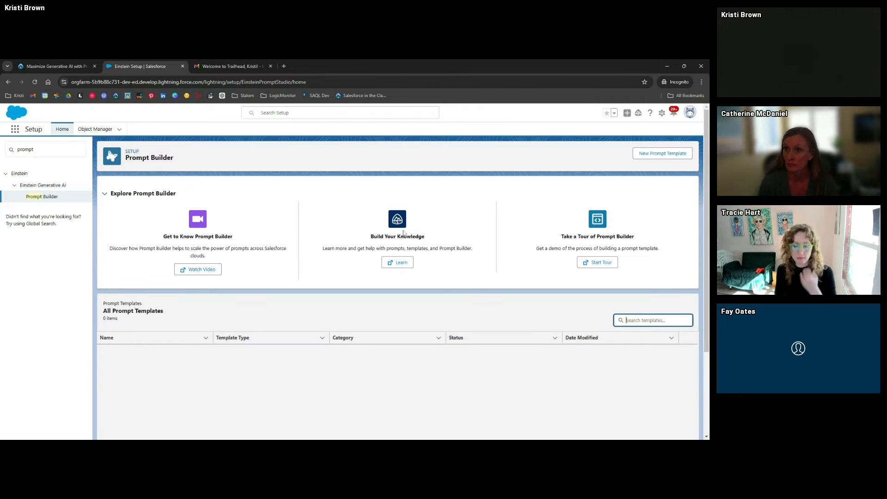
left_click_drag(323, 248, 467, 248)
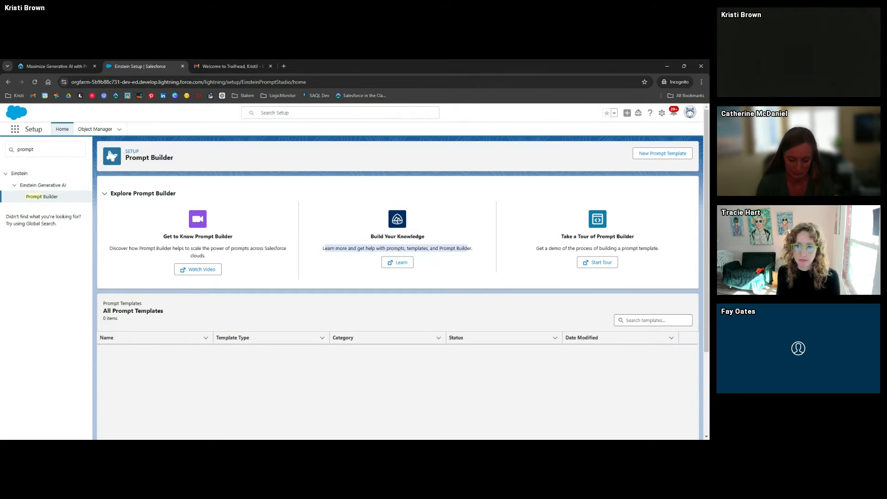
left_click(322, 250)
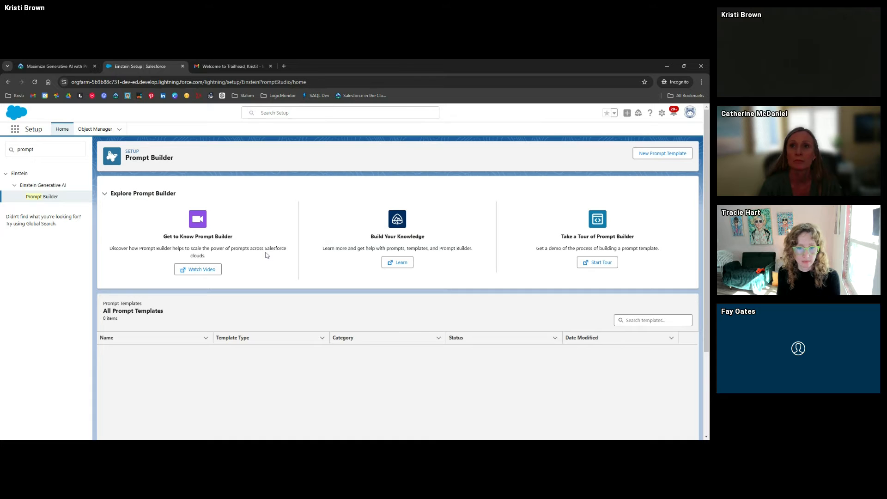
left_click(663, 154)
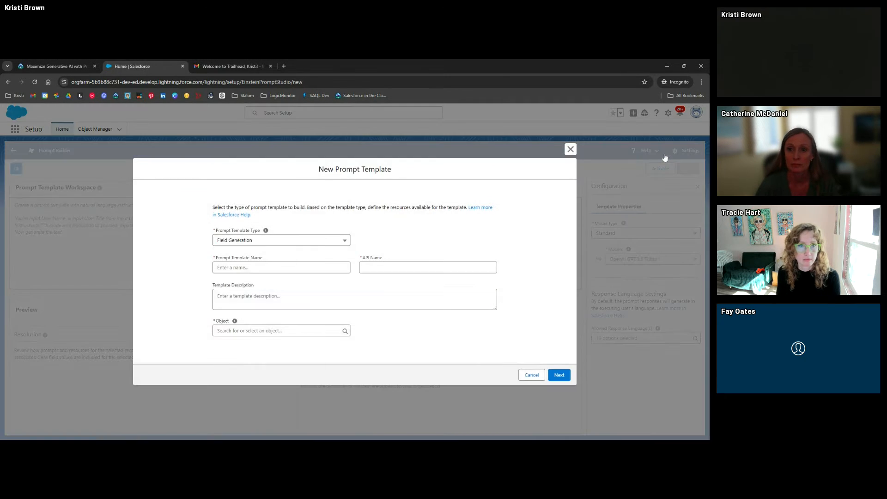
left_click(277, 244)
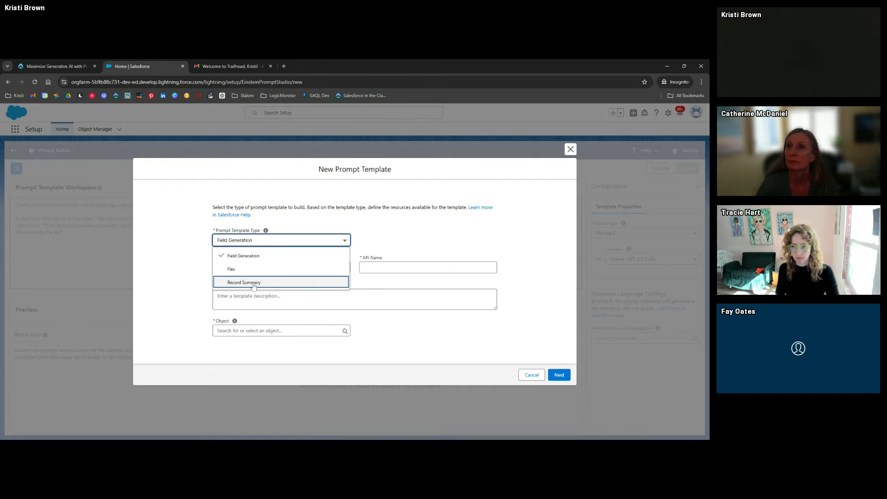
left_click(259, 256)
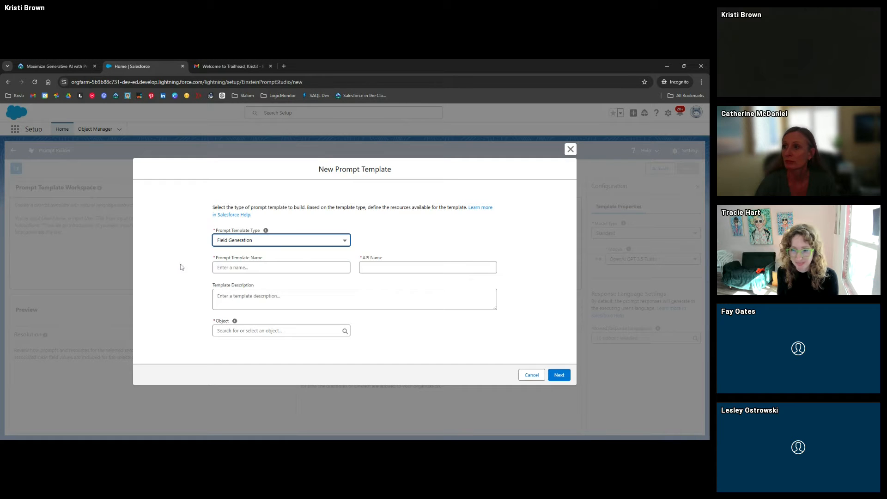
Name the new template 'Quick Summary', letting the API name fill in automatically
left_click(203, 265)
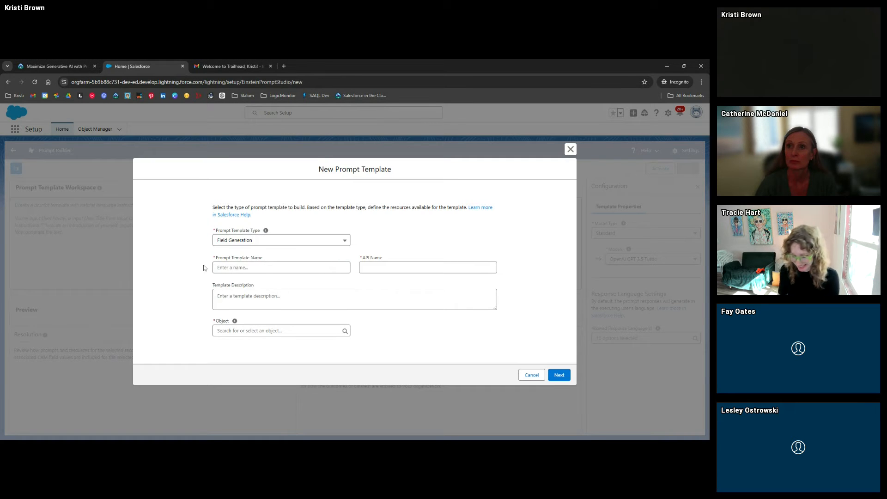
left_click(64, 67)
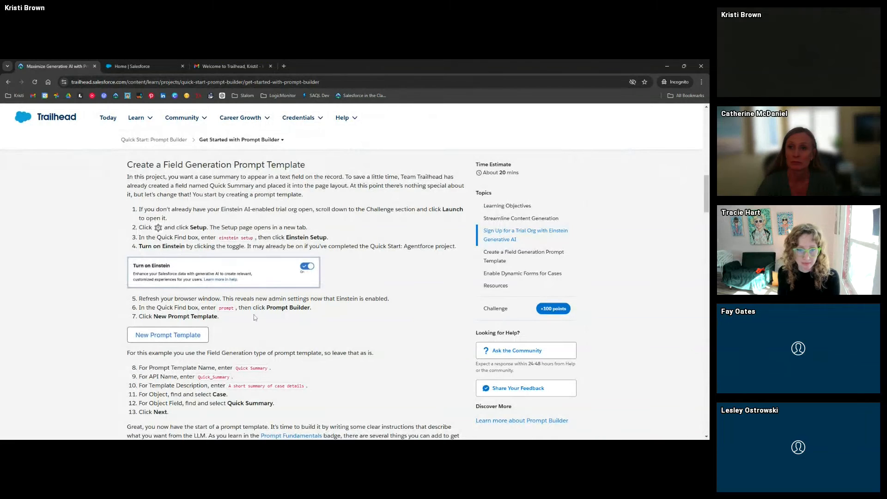
scroll(255, 318, "down", 2)
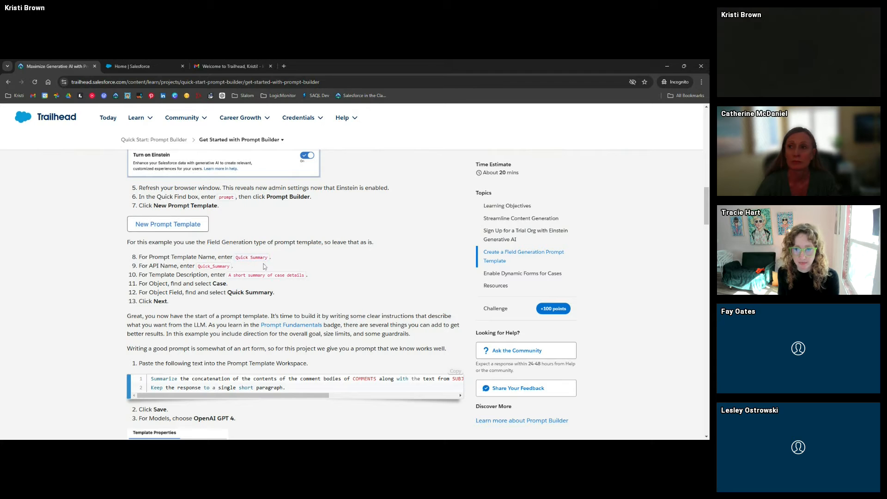
left_click(154, 65)
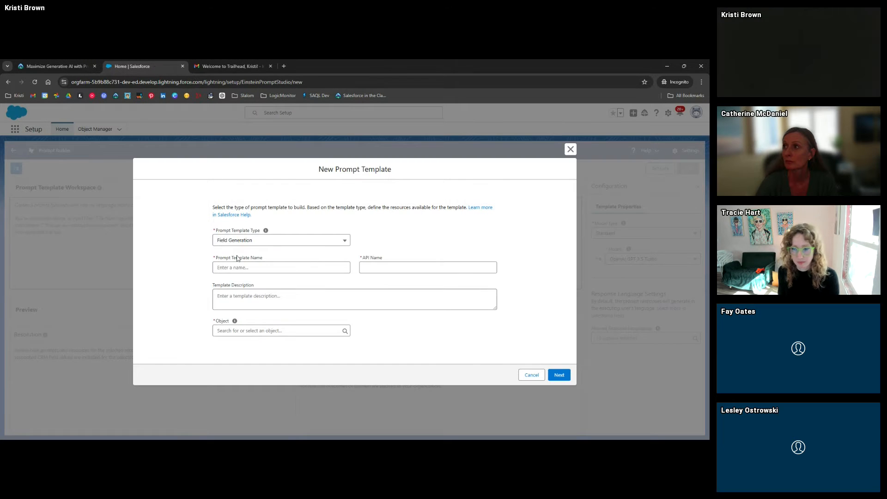
type("Quick Summary")
left_click(206, 272)
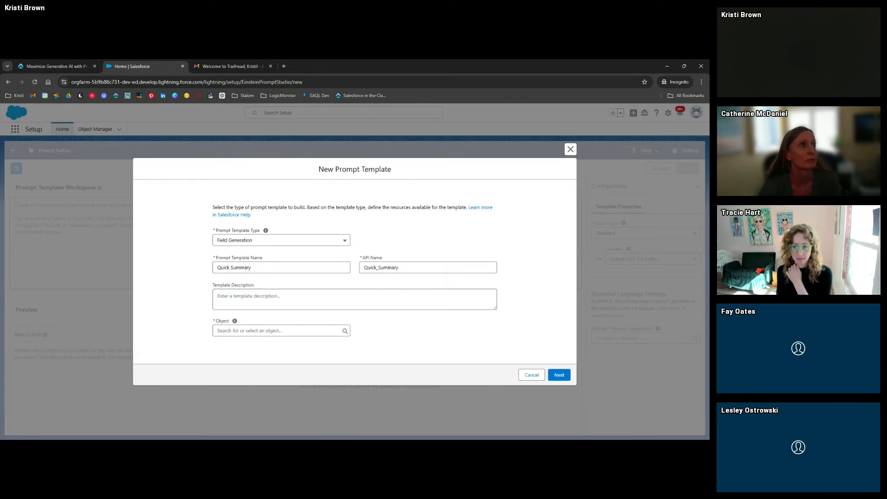
Enter the description 'A short summary of case details'
left_click(65, 65)
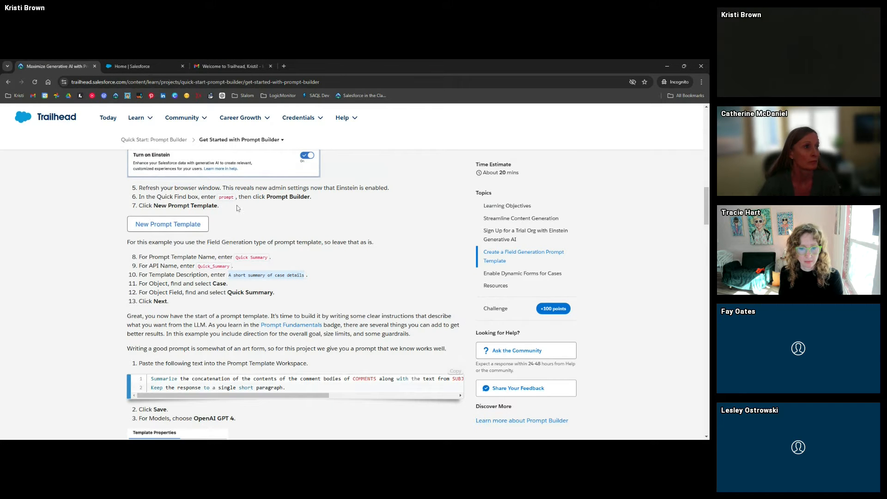
left_click(137, 66)
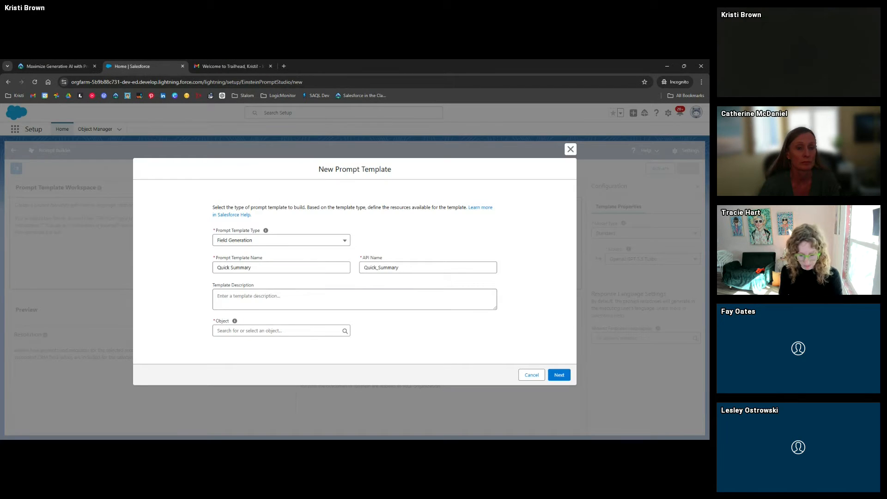
left_click(355, 299)
type("A short summary of case details")
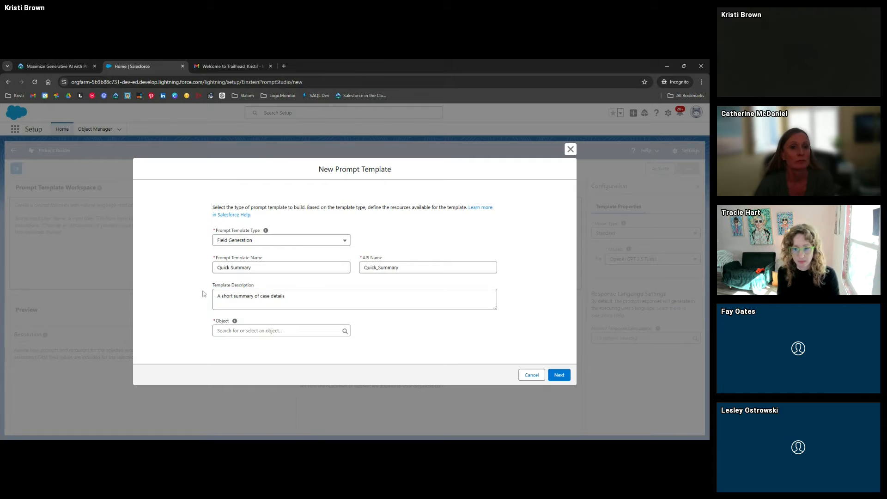
Search for and choose Case as the template's object
left_click(55, 66)
scroll(119, 256, "down", 1)
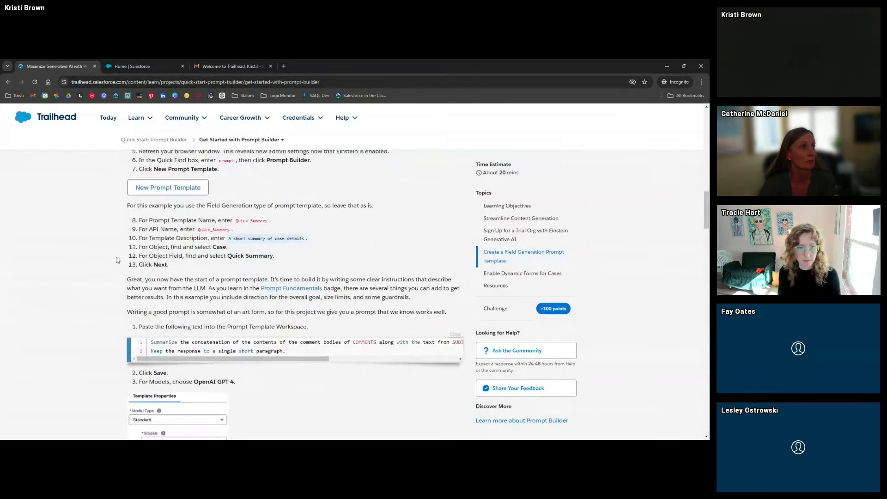
left_click(132, 68)
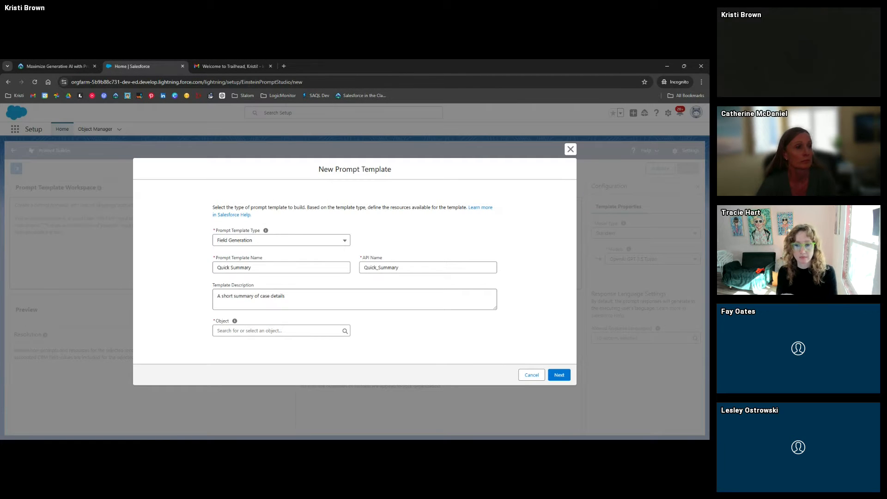
left_click(259, 331)
type("caqSE")
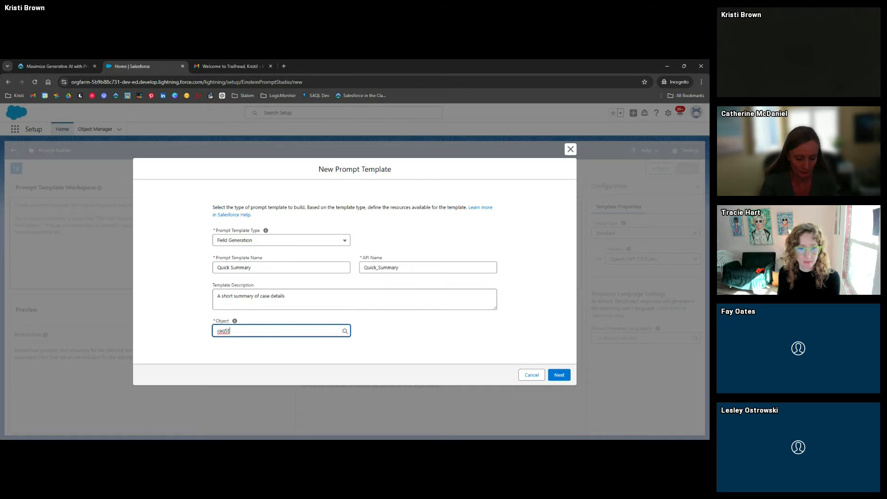
key("BackSpace")
key("BackSpace")
type("se")
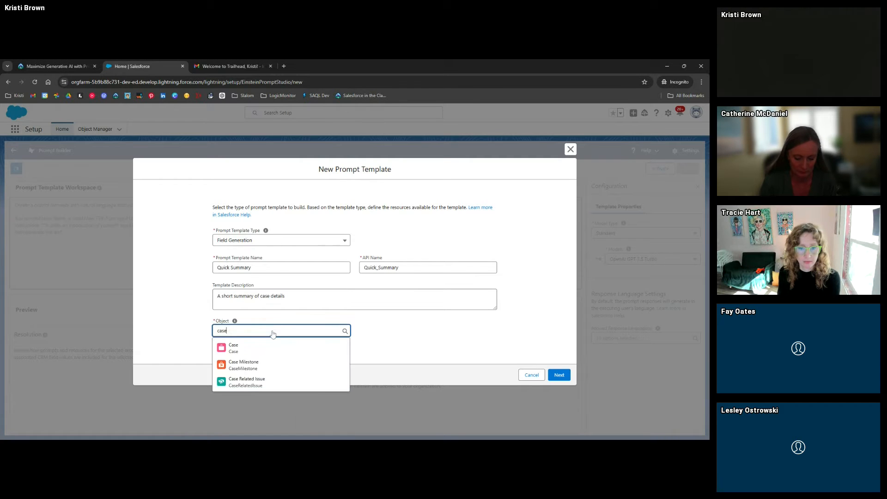
left_click(271, 347)
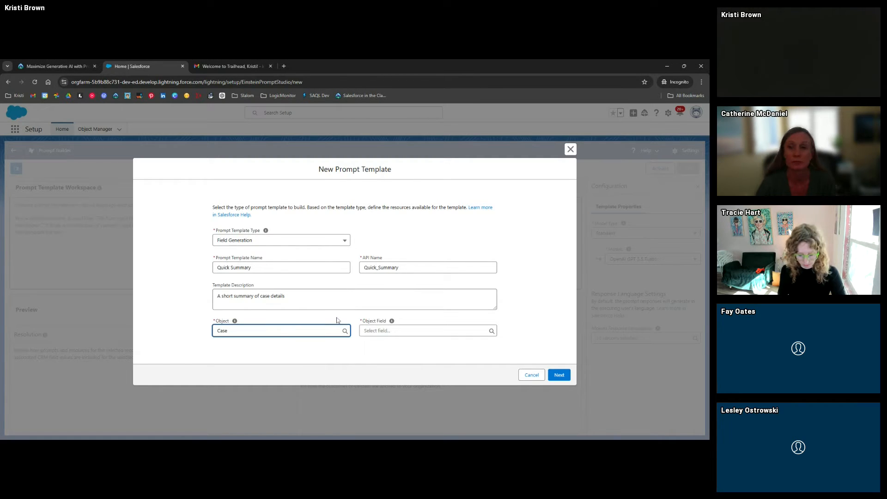
Clear the object and re-select Case from a fresh 'case' search
left_click_drag(230, 331, 207, 332)
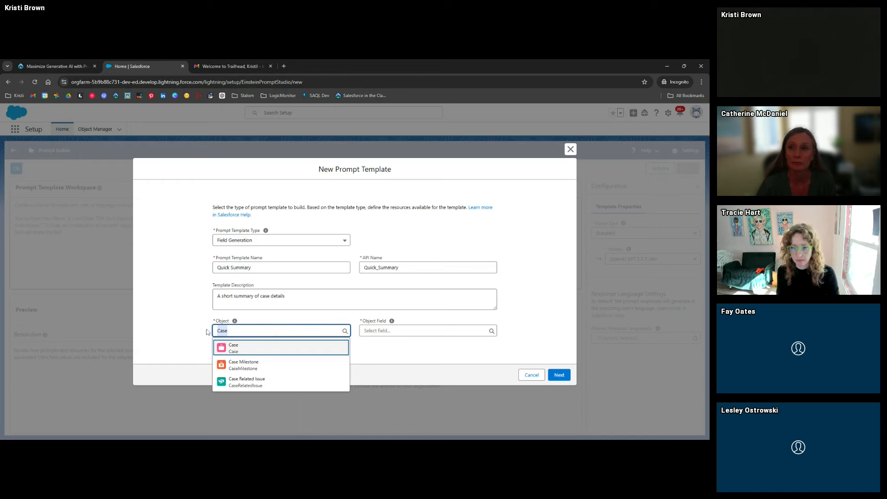
key("BackSpace")
scroll(270, 326, "down", 3)
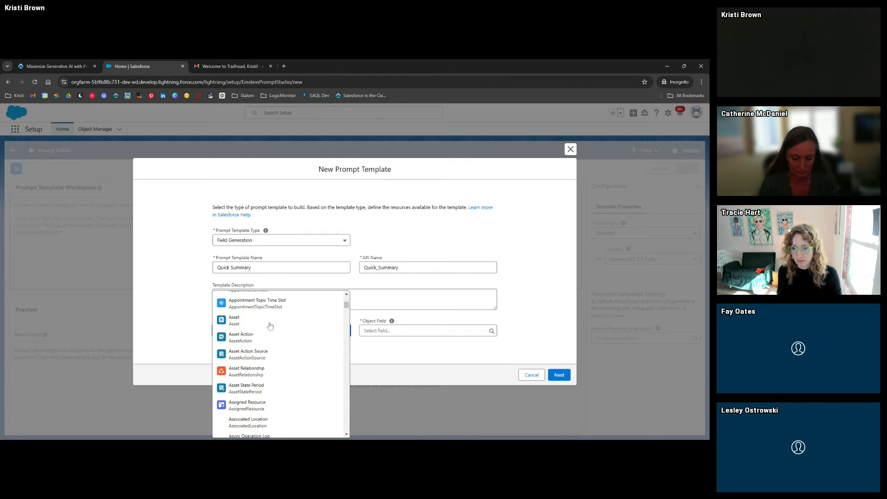
scroll(270, 326, "down", 10)
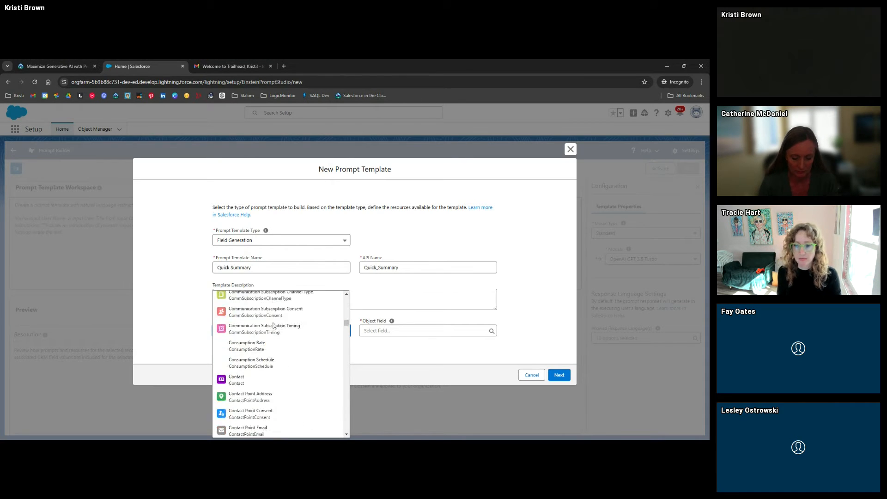
scroll(273, 326, "up", 13)
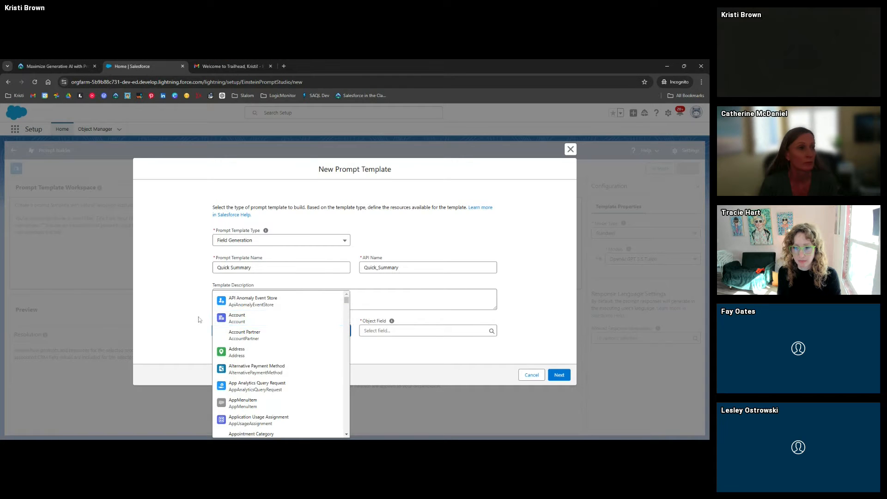
left_click(199, 320)
left_click(277, 330)
scroll(277, 254, "down", 3)
type("case")
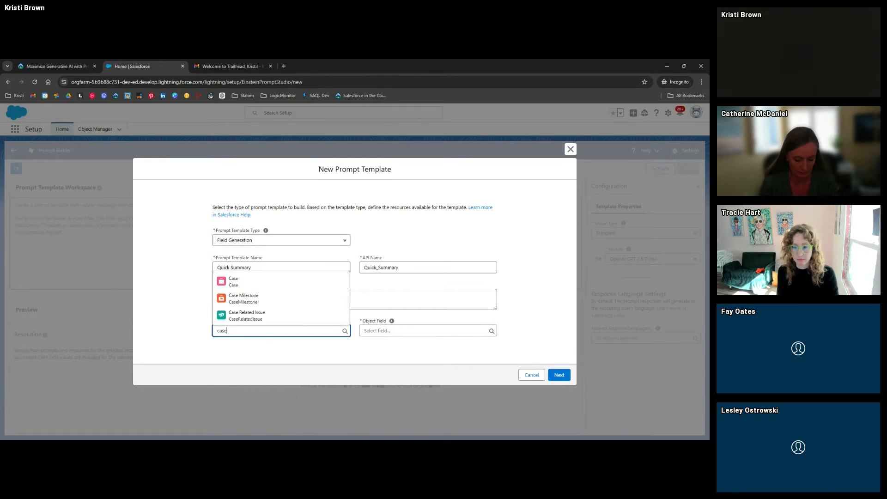
left_click(249, 281)
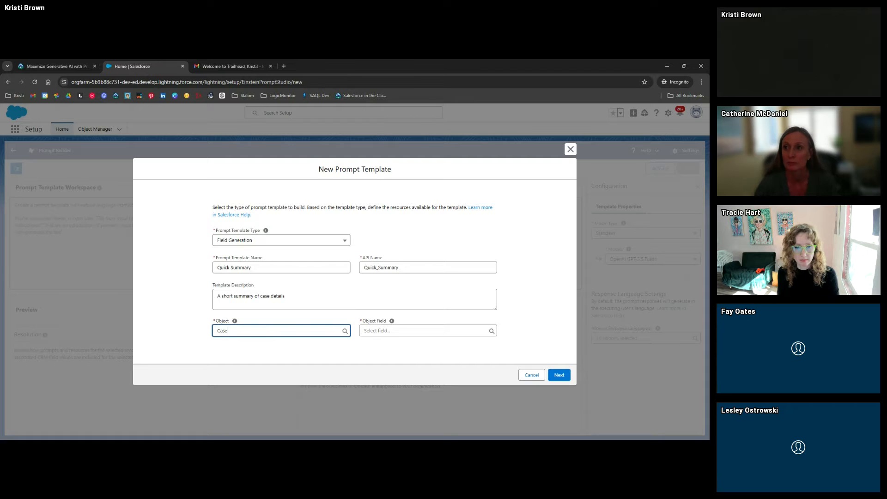
Target the Quick Summary field and keep Field Generation as the template type
left_click(423, 330)
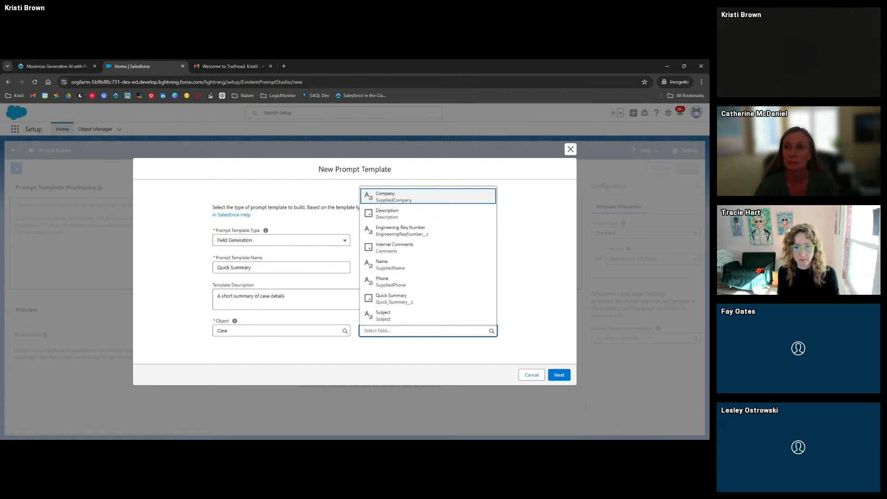
left_click(402, 299)
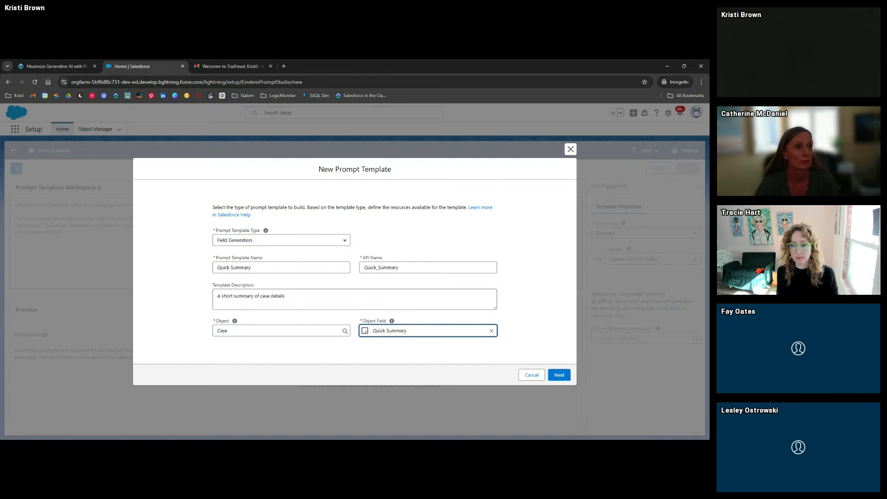
left_click(355, 320)
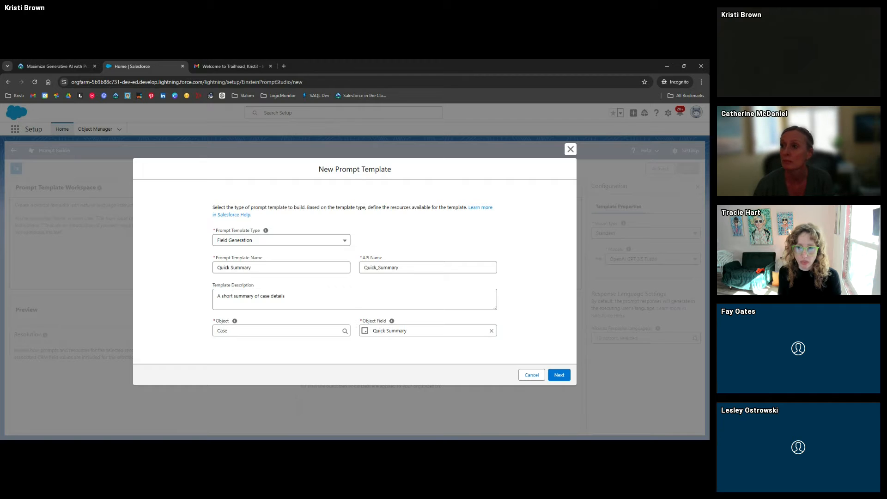
left_click(250, 241)
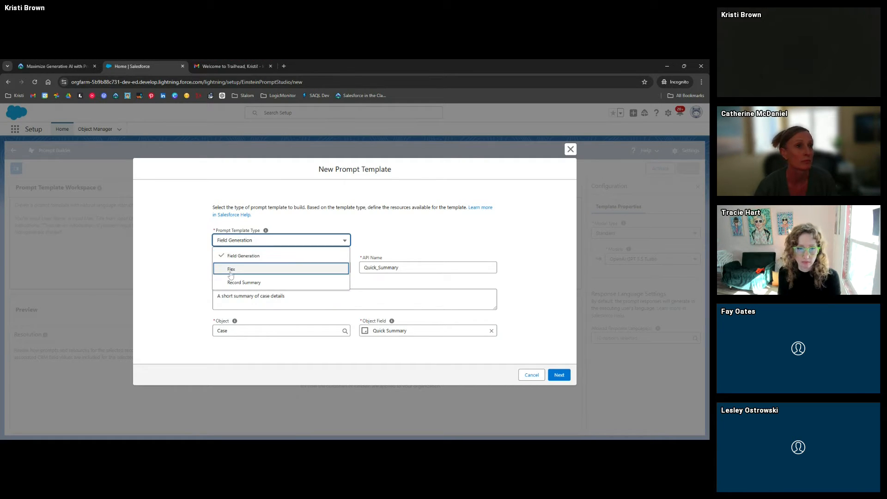
left_click(287, 227)
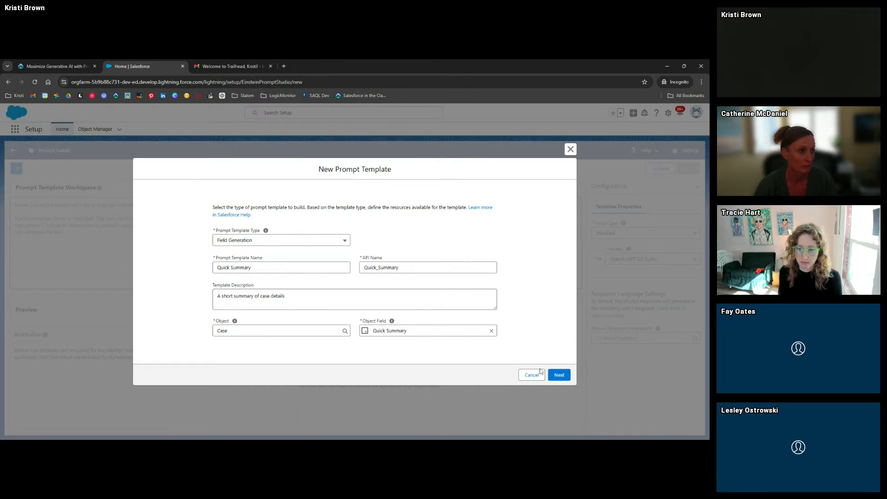
Create the template and open its workspace, browsing the resource list without inserting anything
left_click(559, 375)
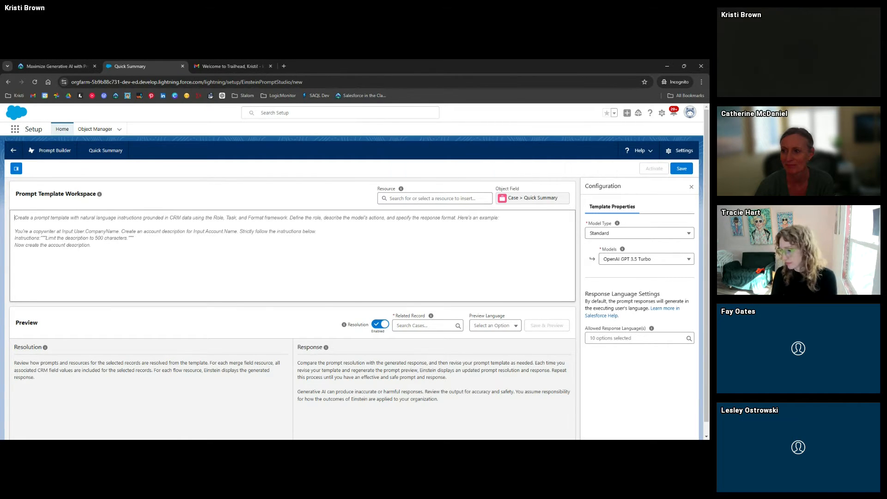
left_click(434, 198)
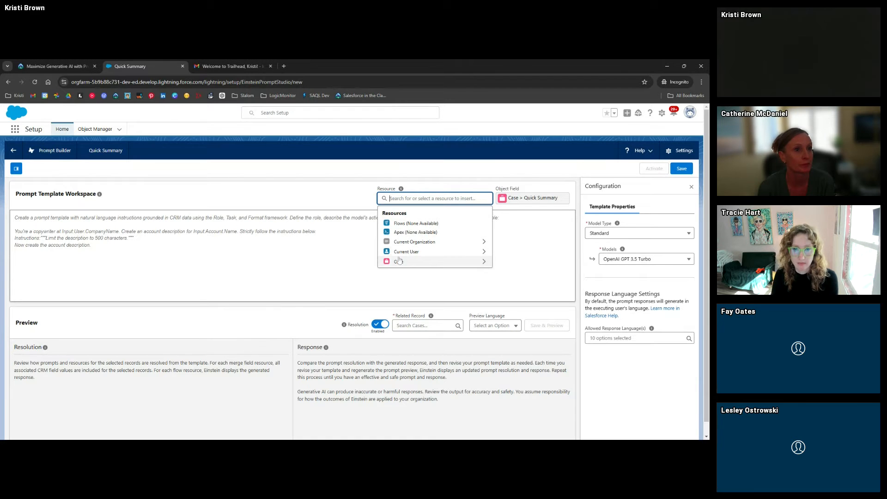
left_click(369, 193)
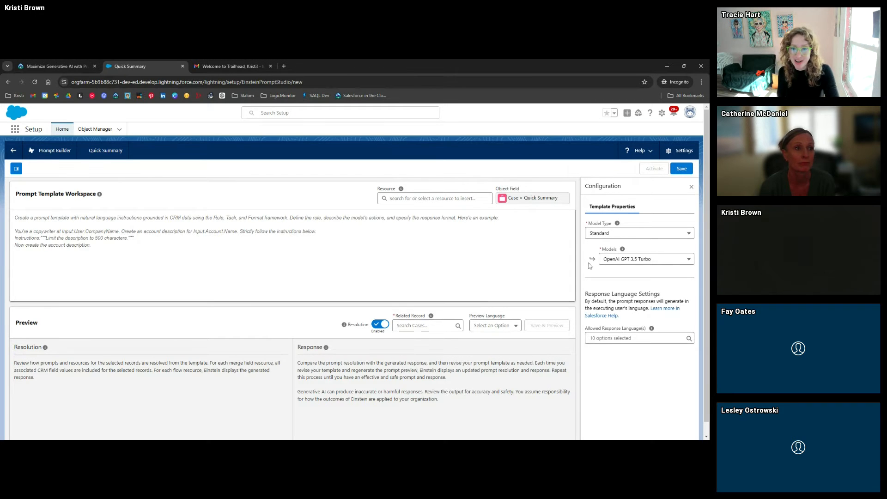
scroll(589, 265, "down", 1)
scroll(588, 266, "up", 1)
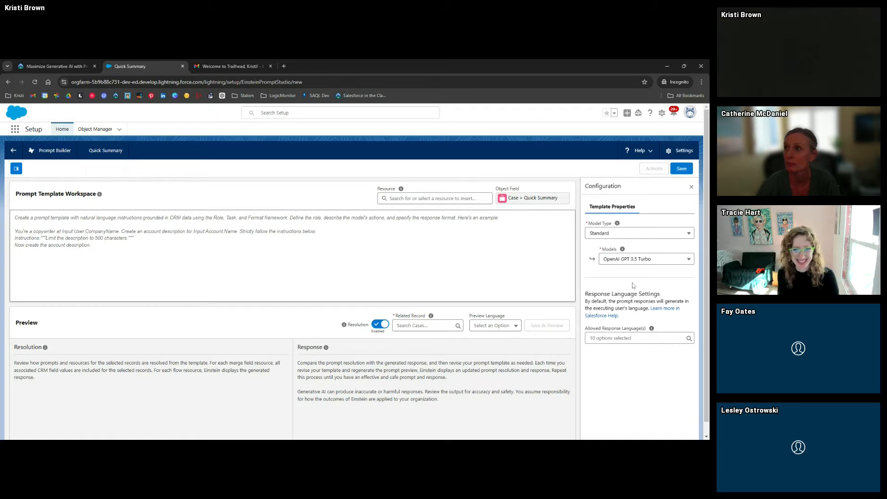
left_click(644, 235)
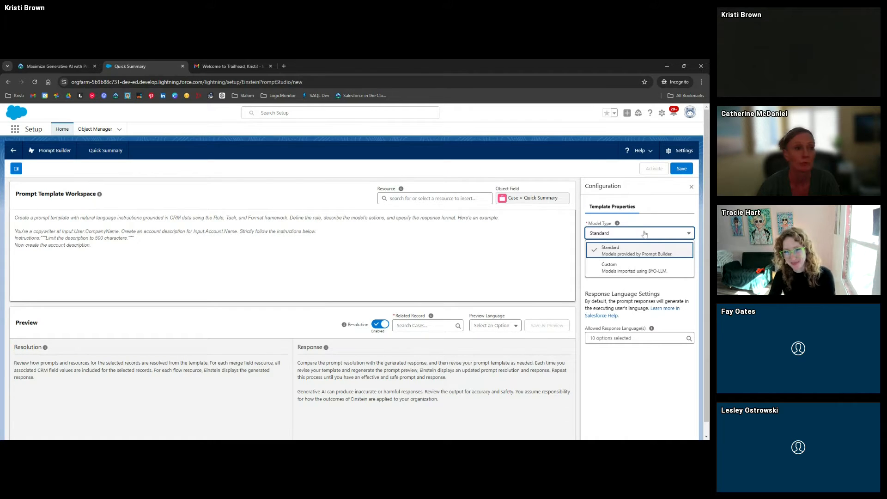
left_click(635, 226)
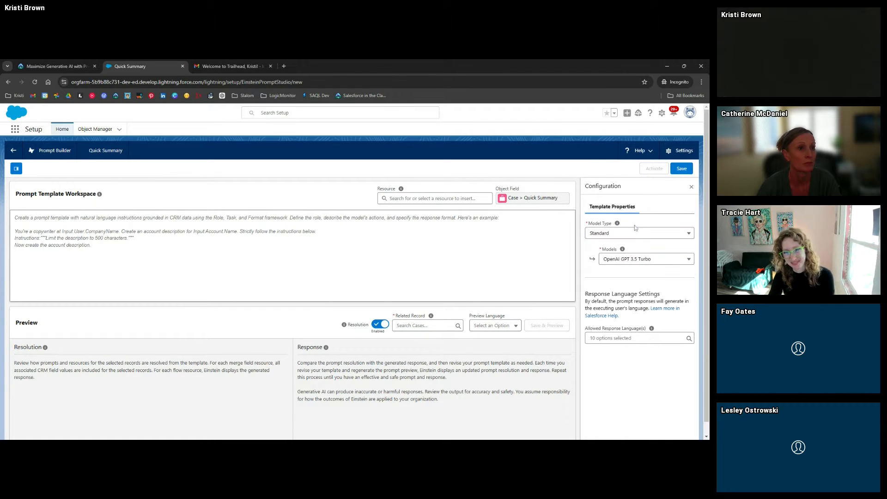
left_click(652, 260)
scroll(656, 291, "down", 3)
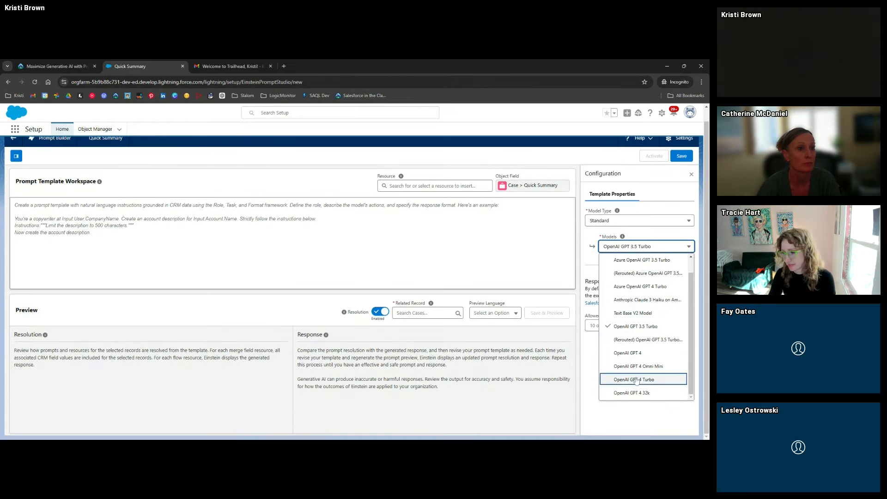
scroll(637, 368, "up", 1)
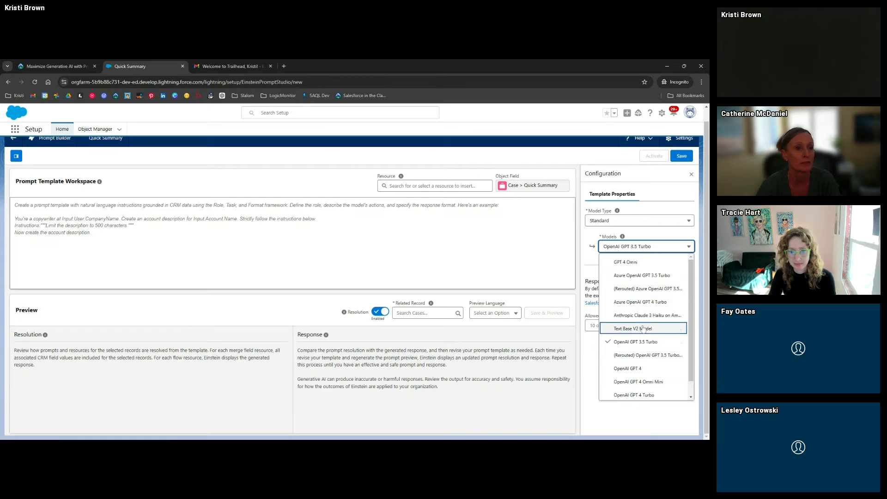
scroll(649, 355, "down", 1)
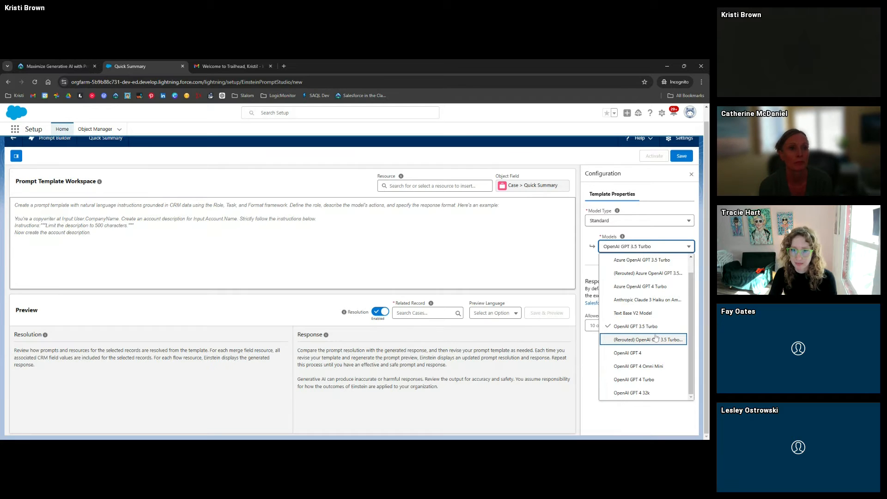
left_click(594, 261)
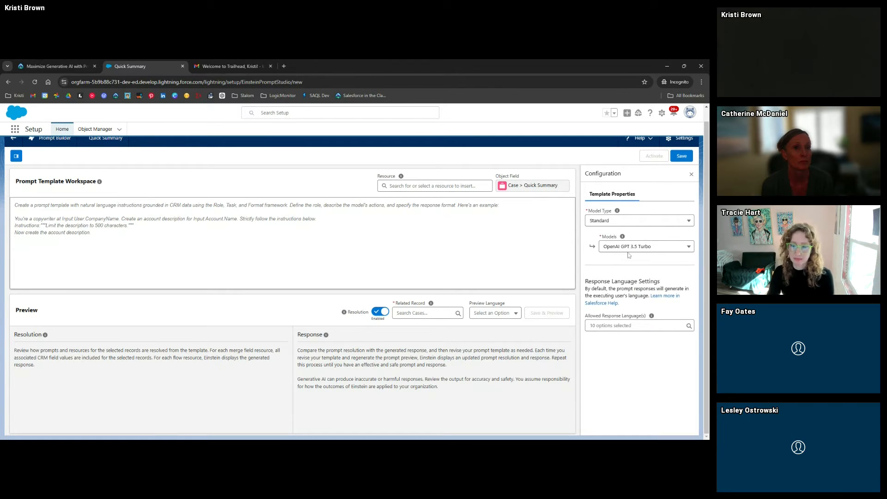
left_click(653, 249)
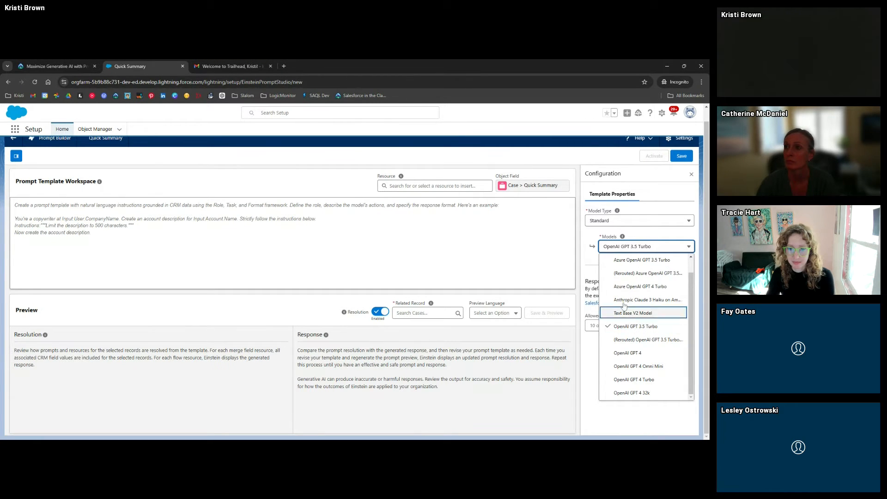
left_click(594, 264)
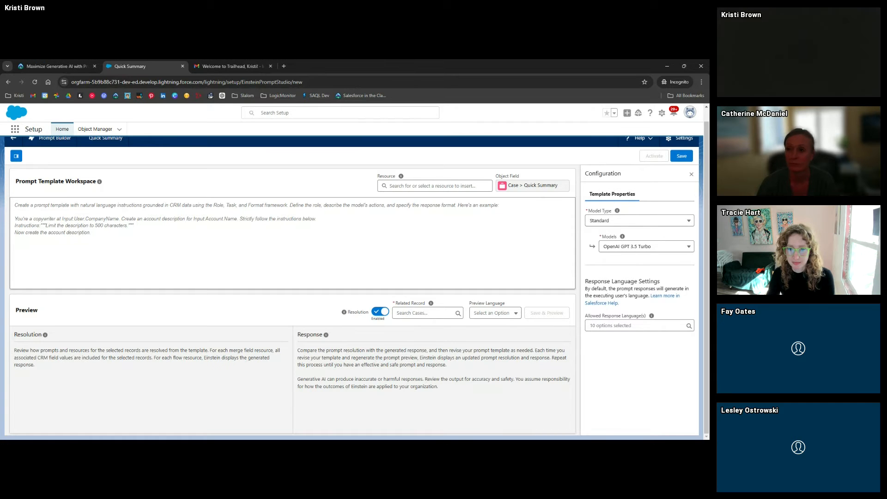
left_click(639, 326)
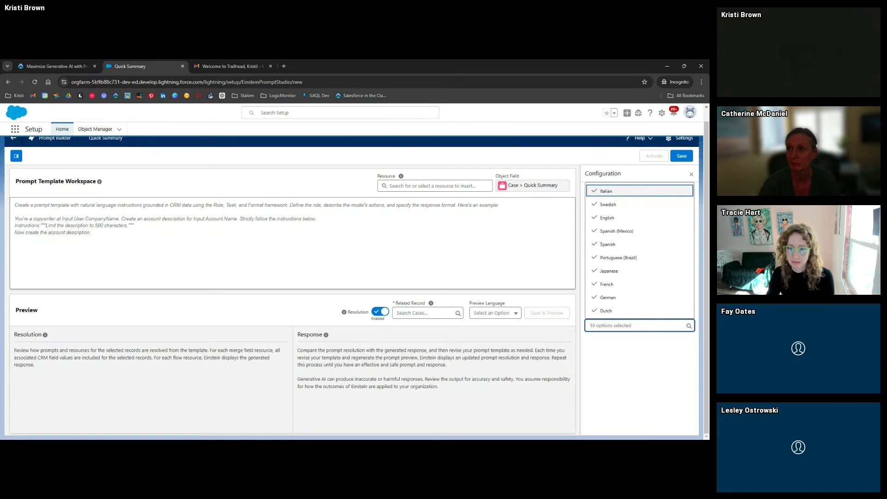
left_click(645, 347)
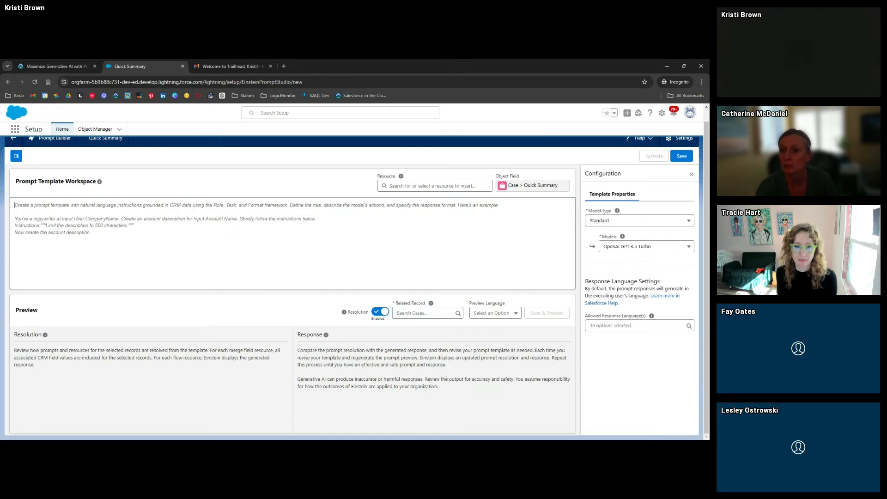
Paste the copied Trailhead prompt into the empty Prompt Template Workspace
left_click(61, 69)
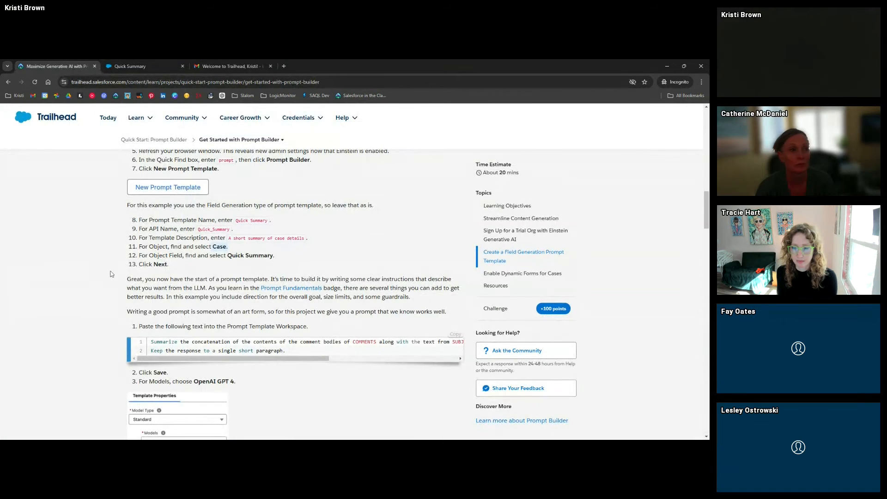
scroll(112, 273, "down", 1)
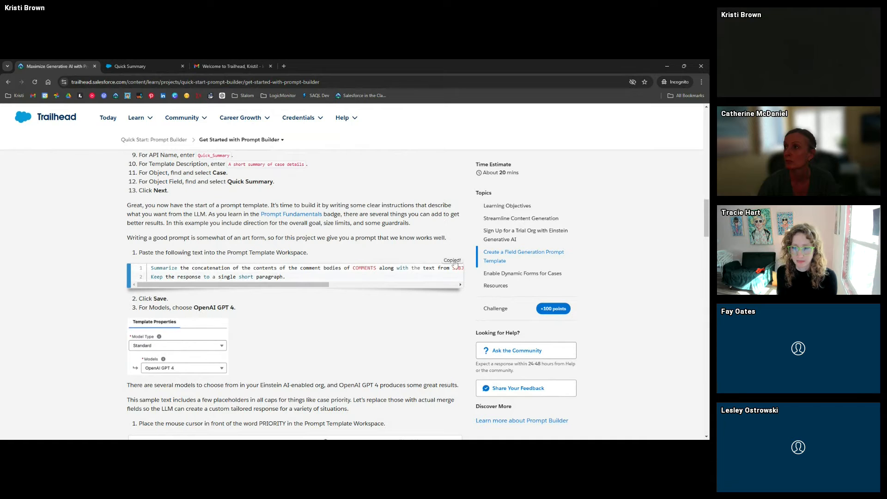
left_click(134, 66)
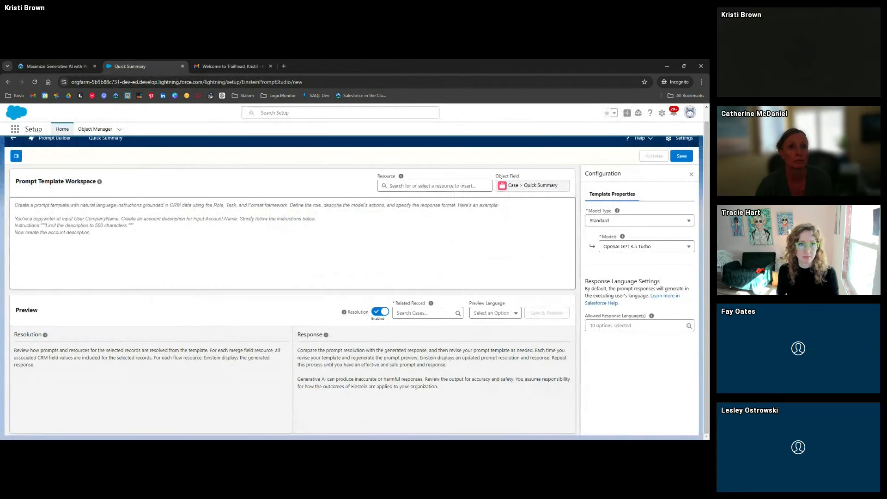
left_click(15, 205)
type("Summarize the concatenation of the contents of the comment bodies of COMMENTS along with the text from SUBJECT, the case priority which is PRIORITY, and the case type which is TYPE. Keep the response to a single short paragraph.")
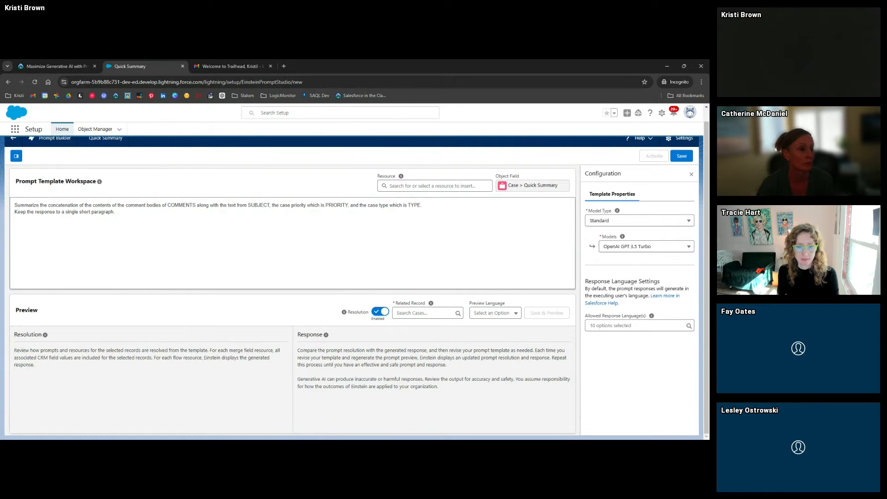
Select the COMMENTS and SUBJECT placeholders in the pasted prompt to review them
double_click(181, 205)
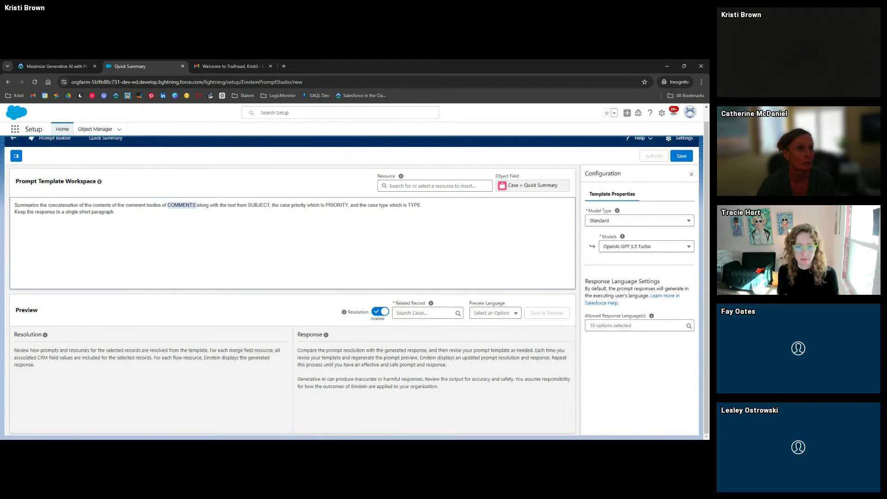
left_click(115, 212)
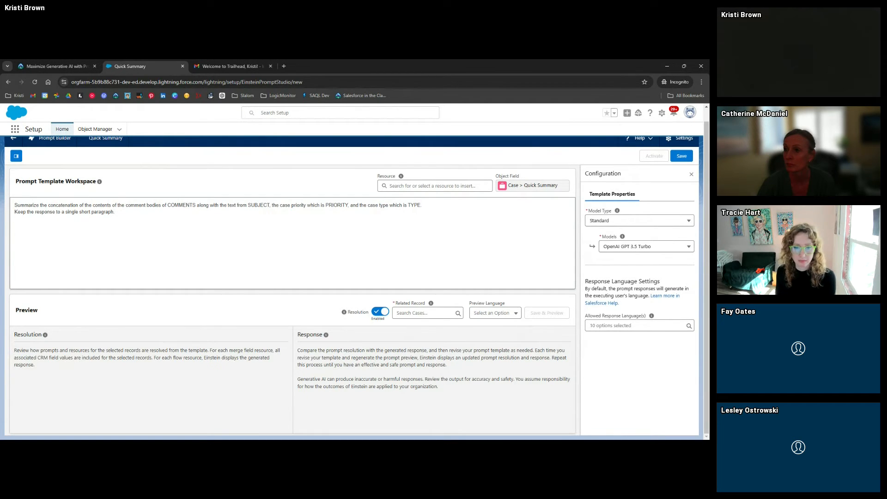
left_click_drag(14, 205, 115, 212)
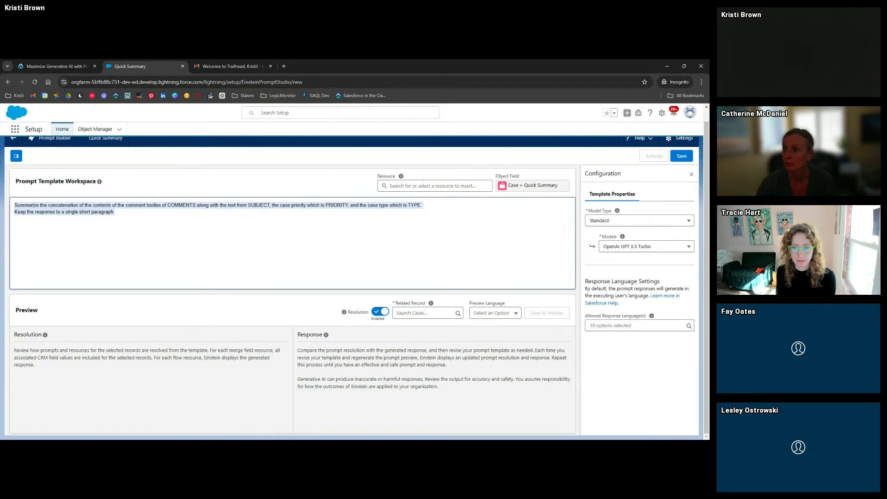
left_click(115, 212)
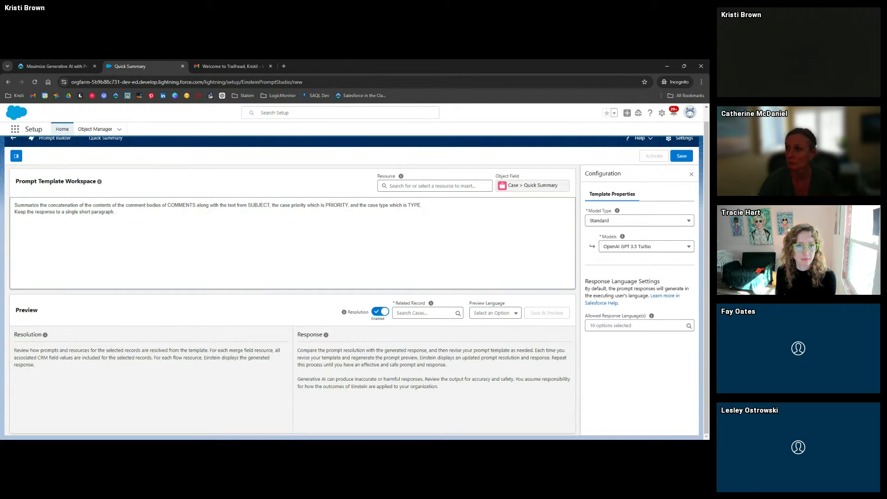
double_click(182, 205)
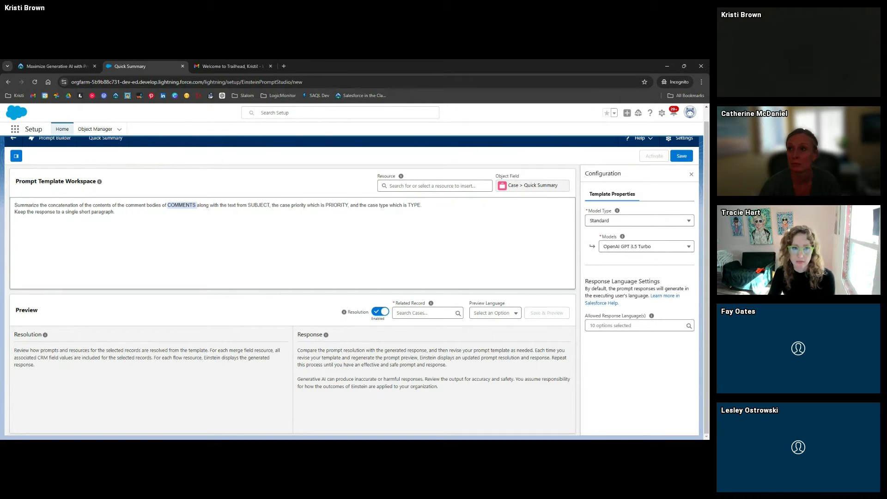
left_click(195, 205)
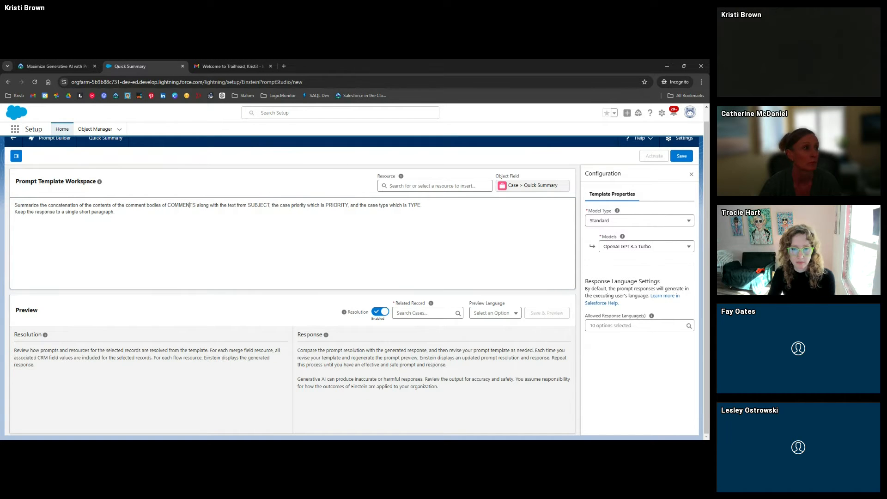
double_click(258, 205)
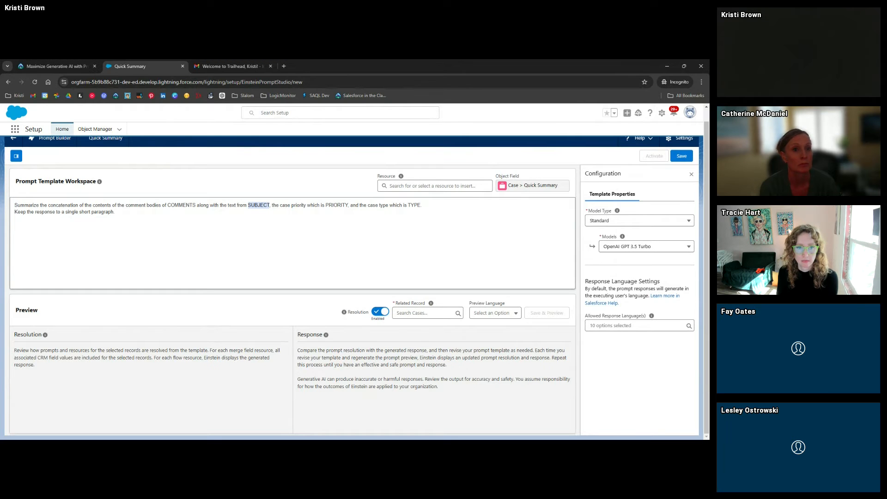
Set the template's model to OpenAI GPT 4 and bring up Trailhead's merge-field steps
left_click(115, 212)
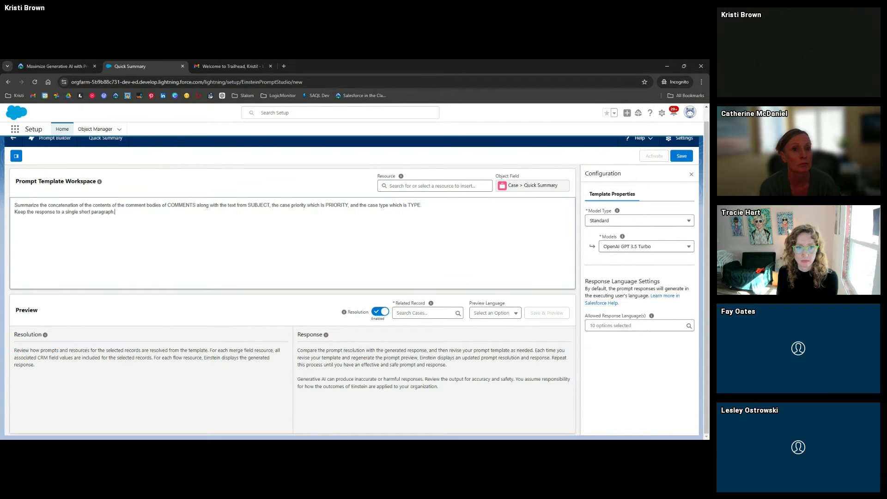
left_click(63, 69)
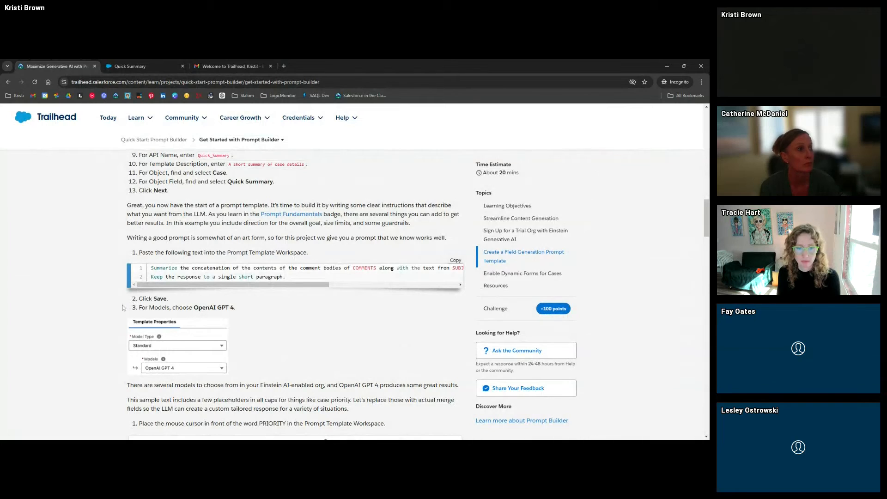
scroll(167, 255, "down", 2)
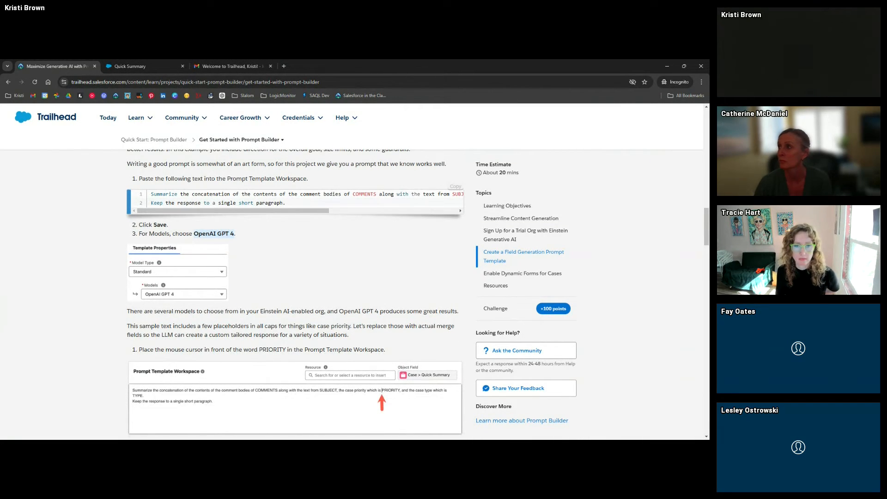
left_click(130, 66)
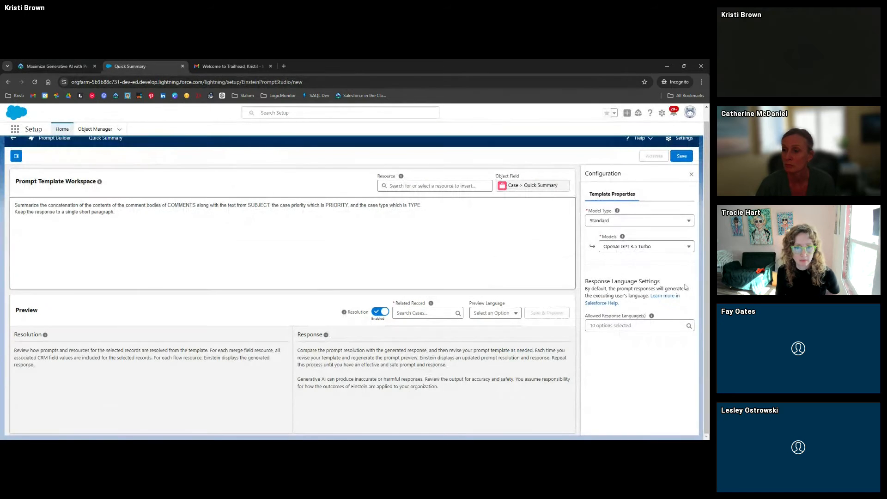
left_click(659, 252)
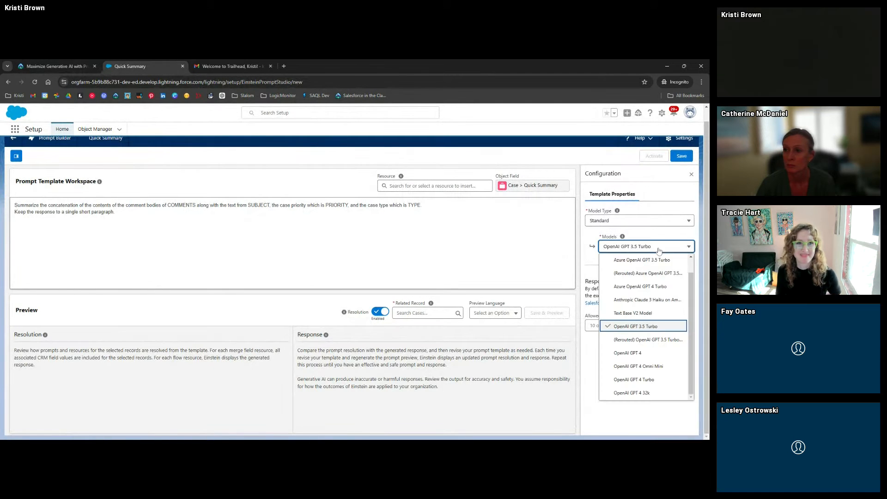
left_click(648, 353)
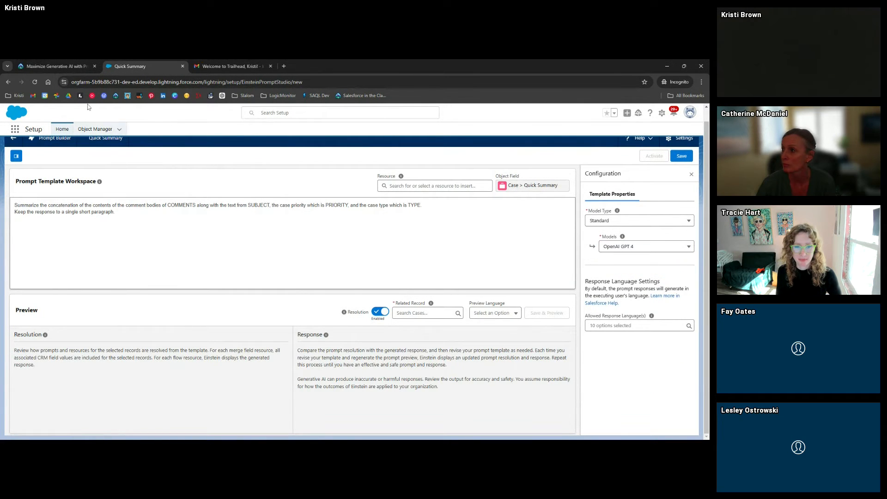
left_click(53, 66)
scroll(111, 306, "down", 4)
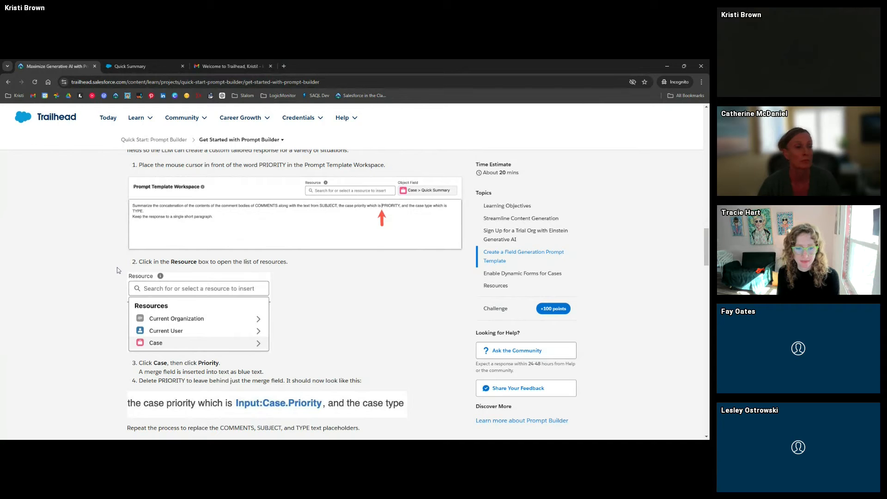
Swap PRIORITY for the Input:Case.Priority merge field and delete the leftover placeholder text
left_click(123, 67)
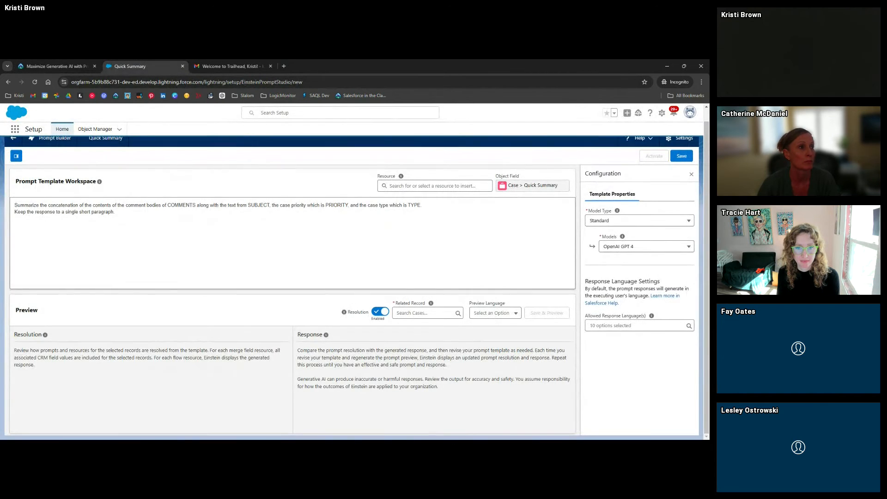
double_click(337, 205)
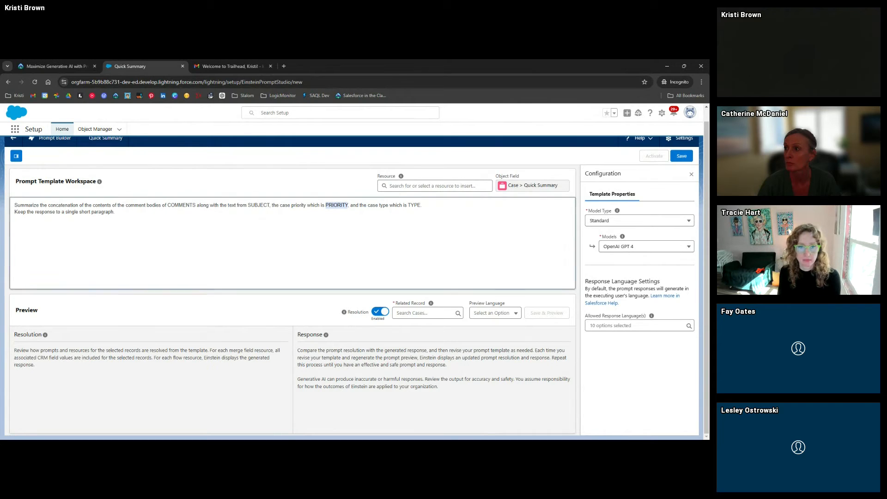
left_click(434, 186)
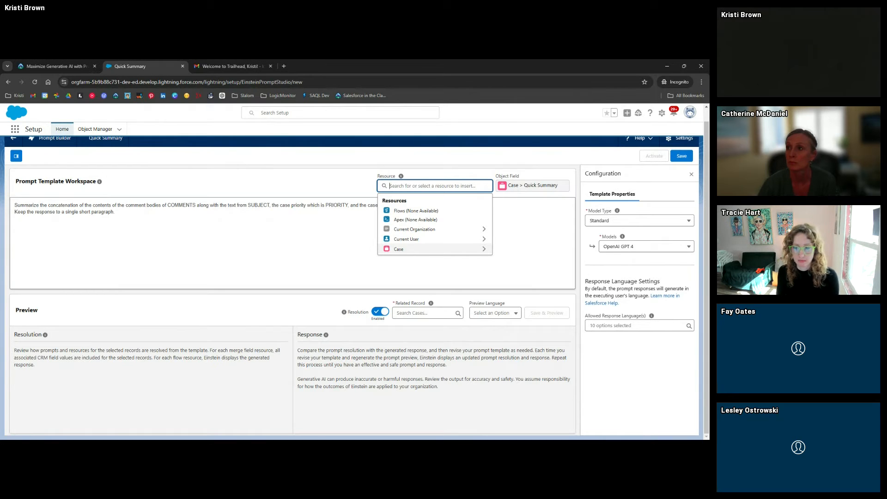
left_click(479, 250)
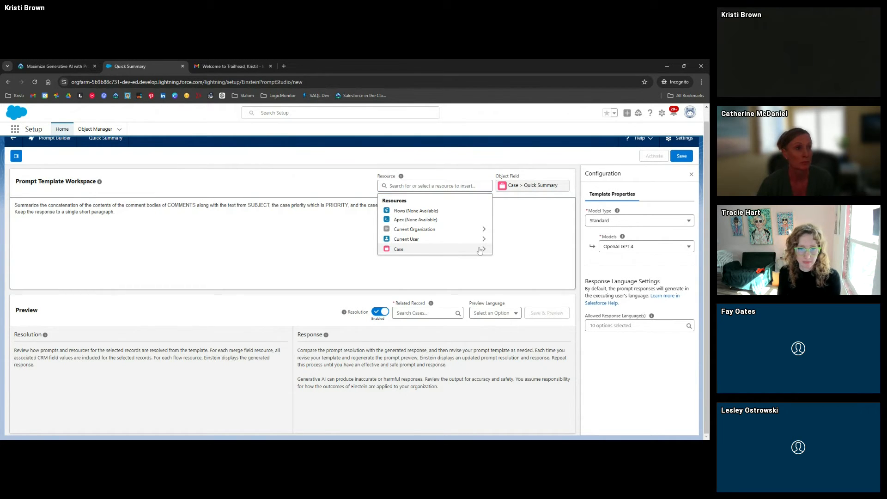
scroll(443, 245, "down", 5)
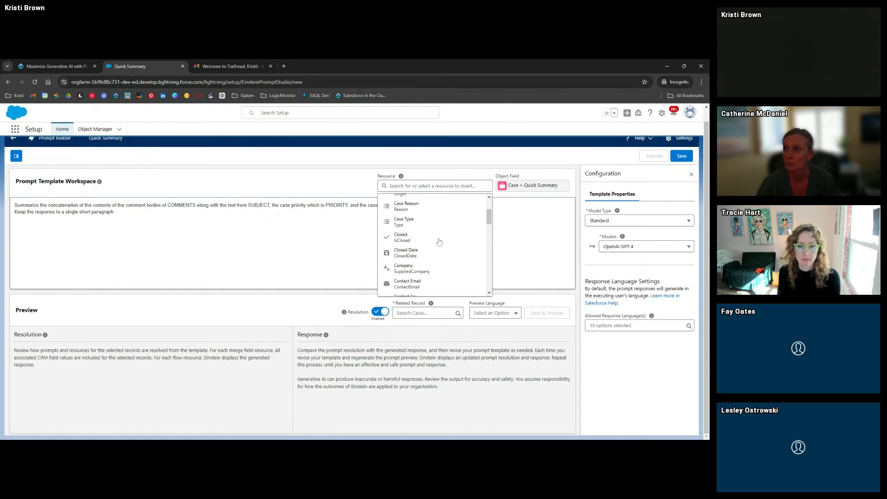
scroll(434, 245, "down", 4)
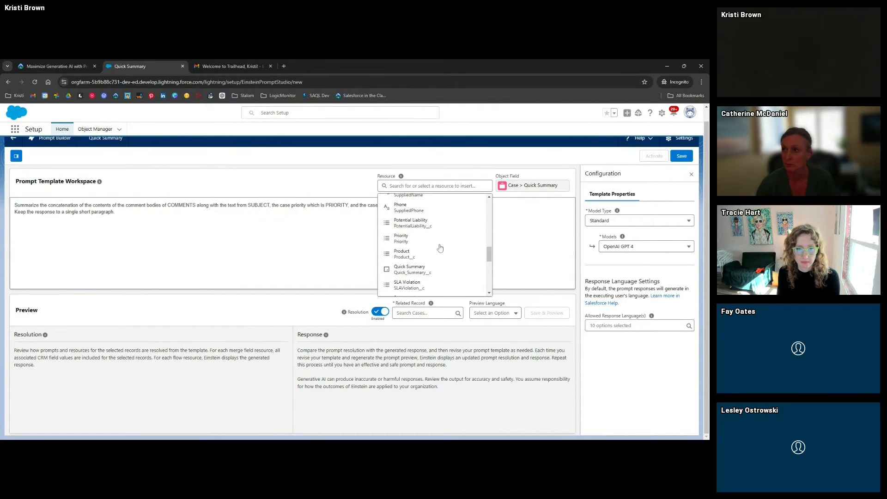
left_click(418, 241)
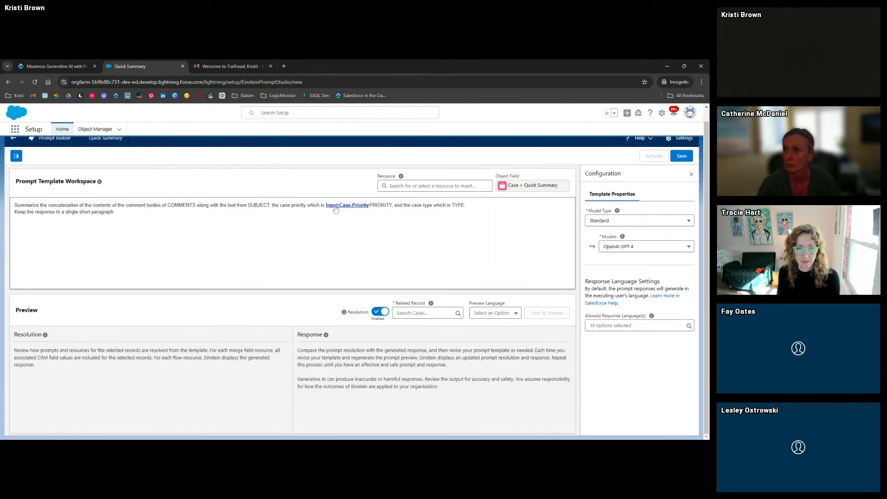
double_click(370, 205)
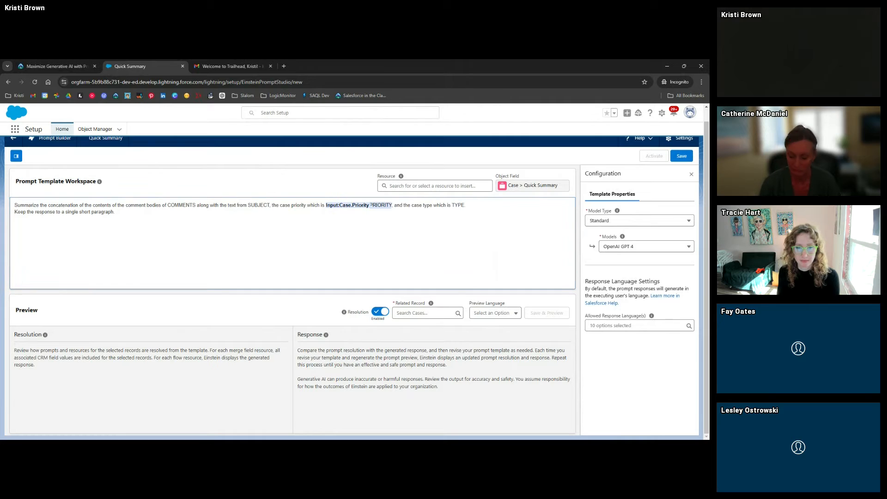
left_click(381, 205)
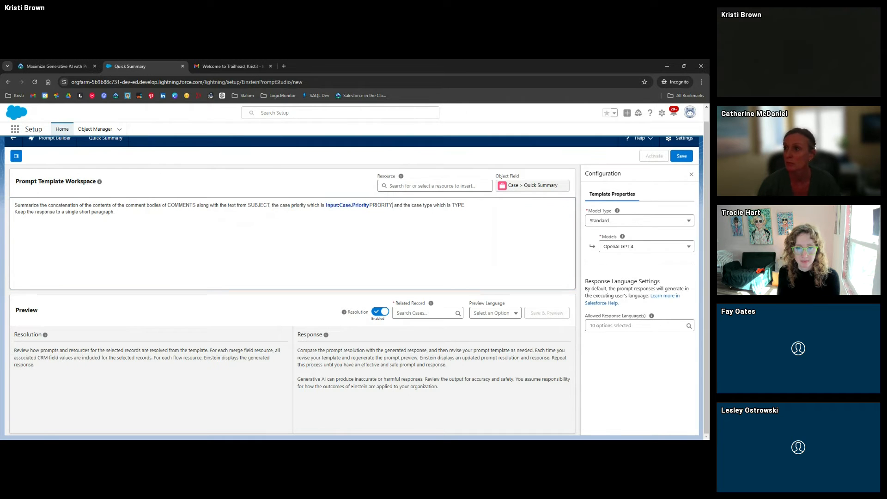
key("BackSpace")
key("BackSpace")
key("BackSpace")
key("BackSpace")
key("BackSpace")
key("BackSpace")
key("BackSpace")
key("BackSpace")
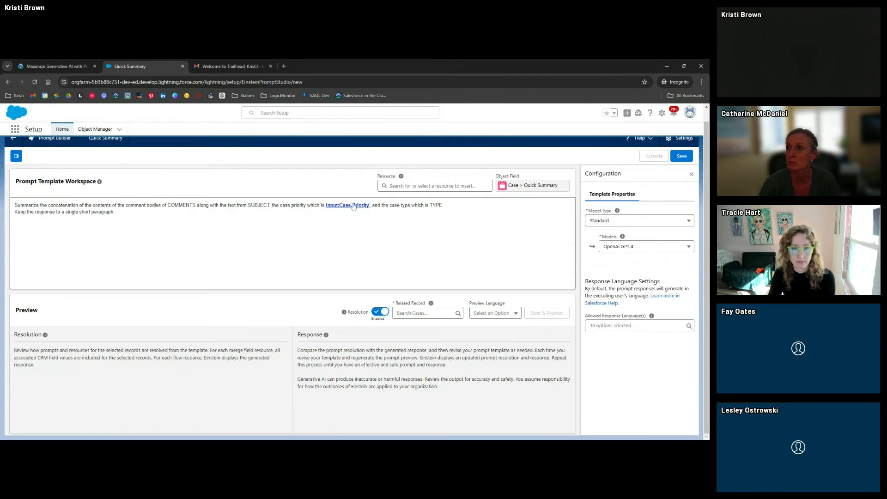
left_click(115, 212)
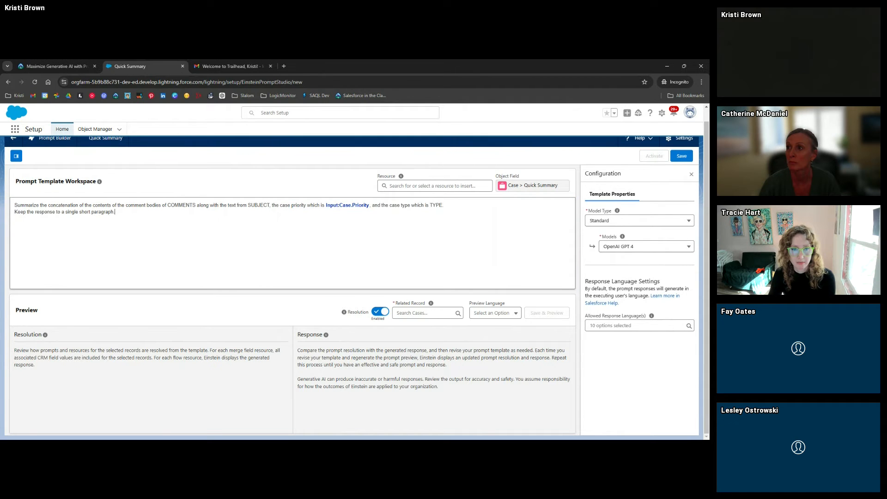
Read the Trailhead steps for adding the Case Comments merge field
left_click(57, 69)
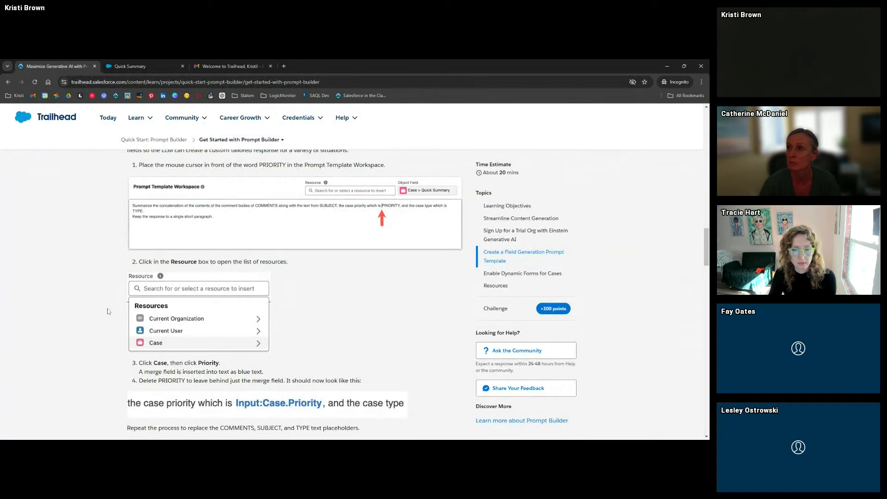
scroll(110, 296, "down", 3)
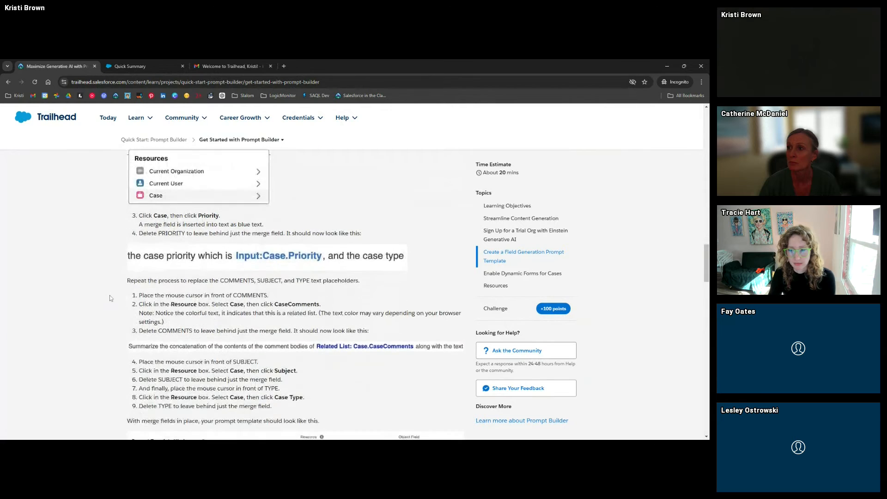
scroll(109, 295, "down", 2)
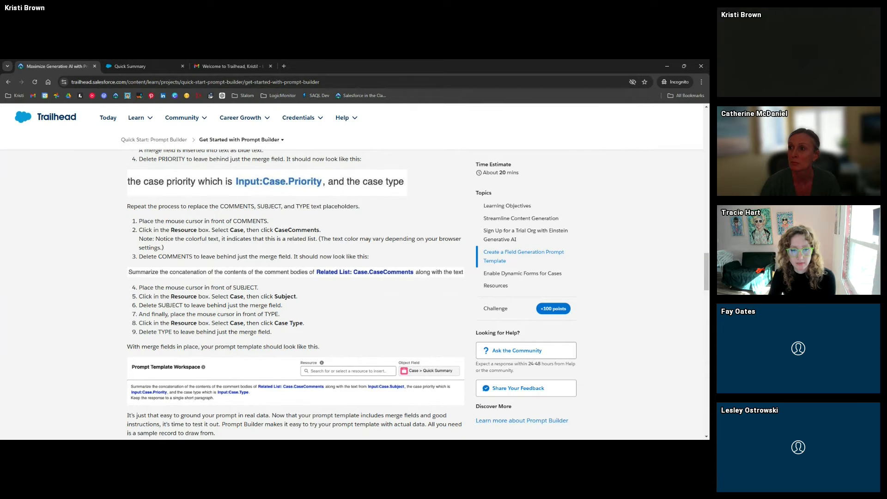
left_click(128, 67)
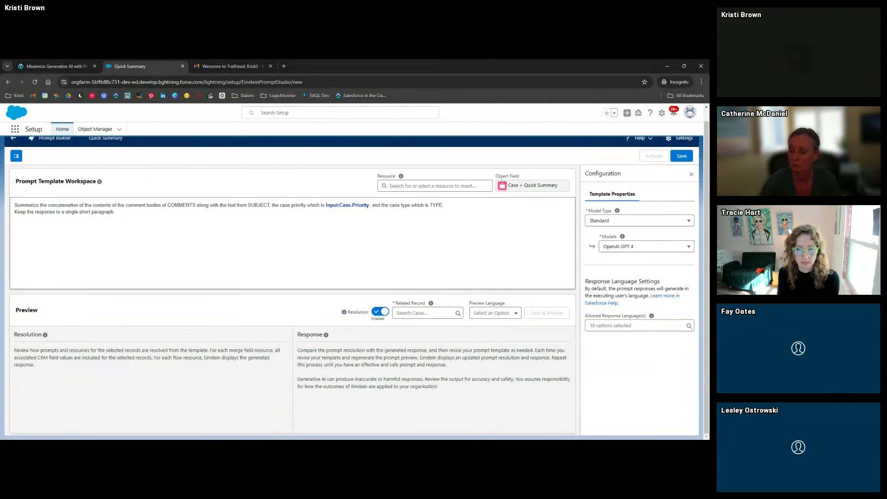
Insert the Related List: Case.CaseComments merge field and delete the COMMENTS placeholder
left_click(434, 185)
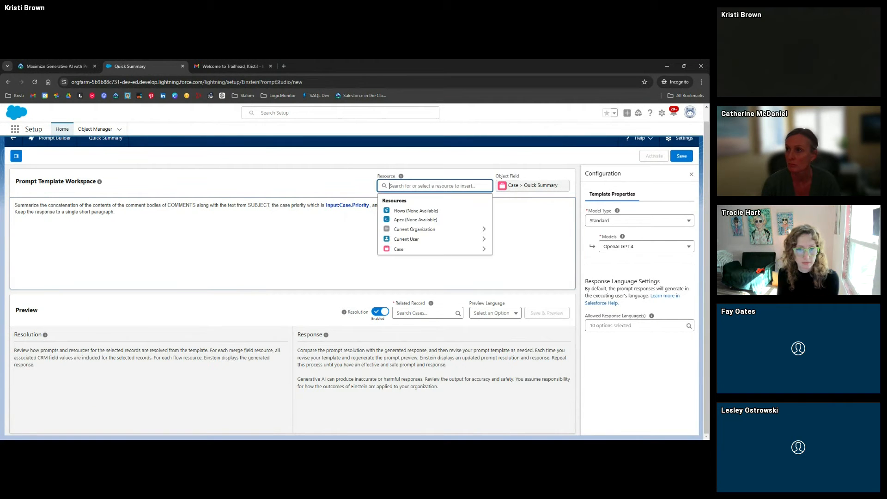
left_click(475, 250)
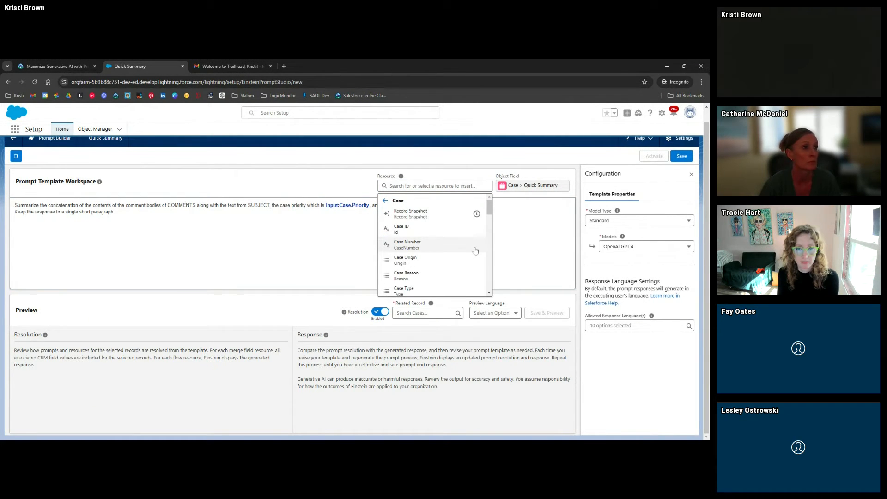
scroll(476, 250, "down", 5)
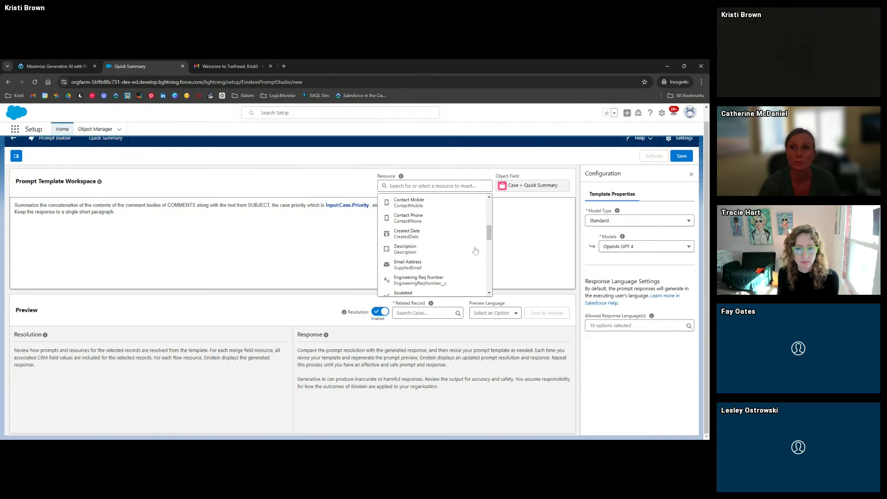
scroll(475, 250, "down", 10)
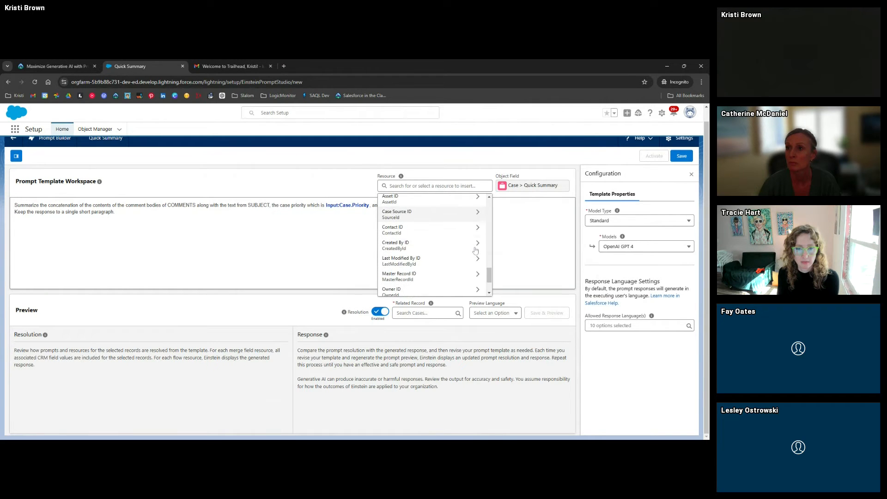
scroll(475, 250, "down", 3)
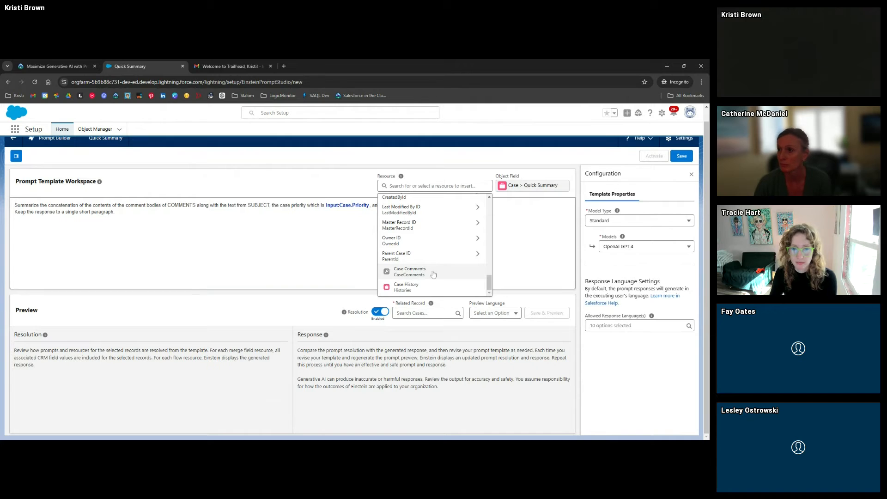
left_click(433, 274)
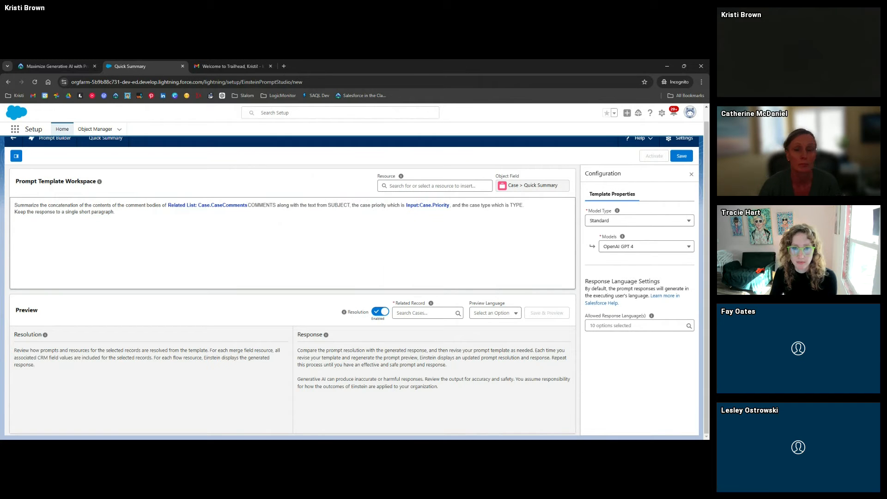
key("Delete")
key("Delete")
key("Delete")
key("Delete")
key("Delete")
key("Delete")
key("Delete")
key("Delete")
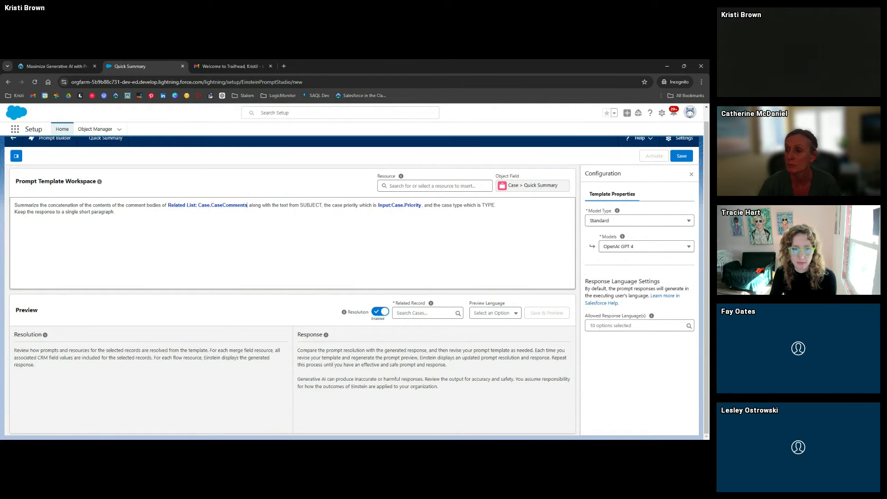
left_click(253, 205)
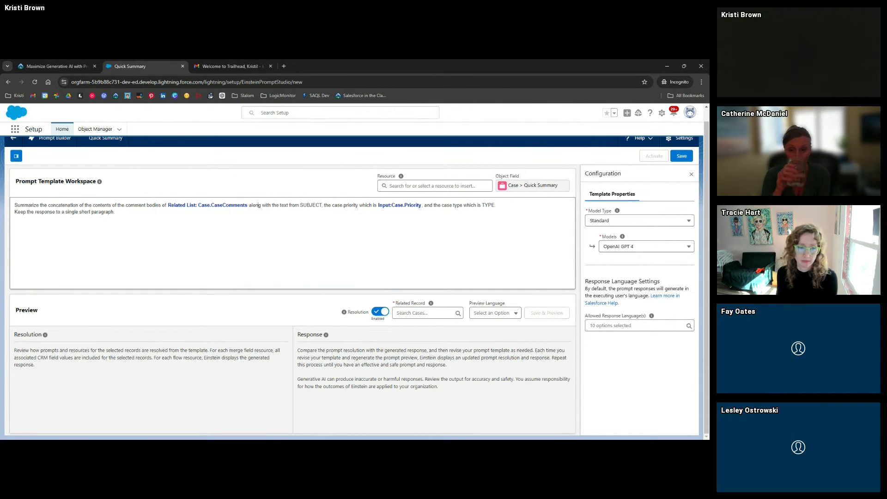
left_click(392, 186)
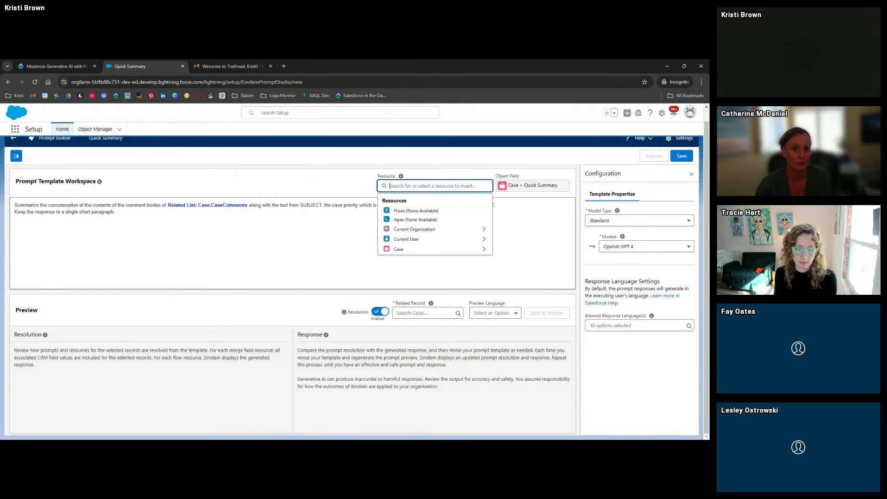
left_click(462, 249)
scroll(463, 256, "down", 5)
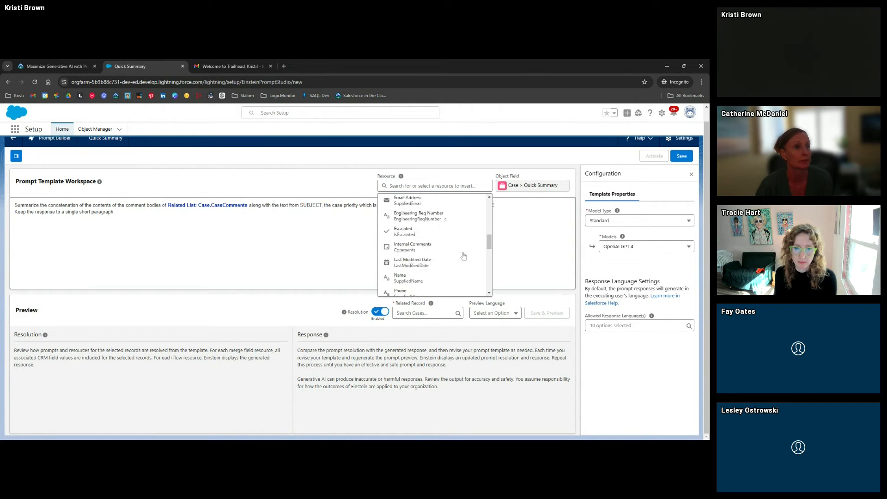
scroll(463, 256, "down", 10)
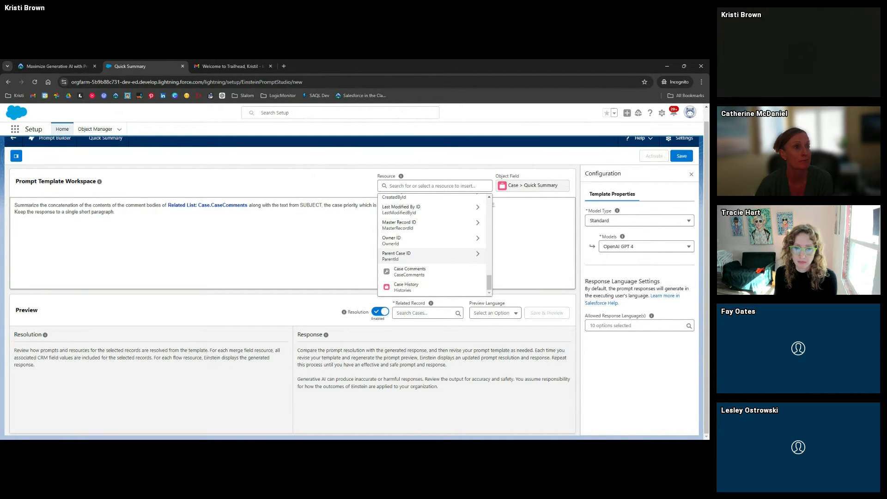
left_click(344, 250)
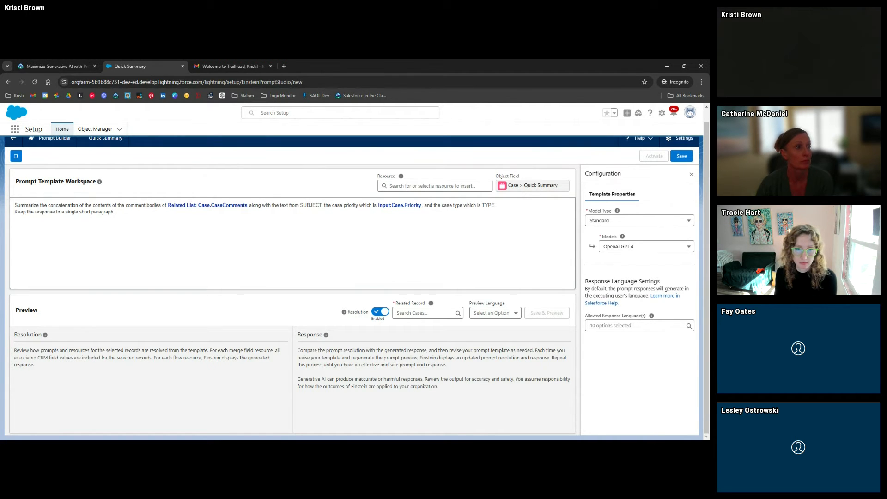
Check the Trailhead steps for replacing the SUBJECT and TYPE placeholders
left_click(55, 66)
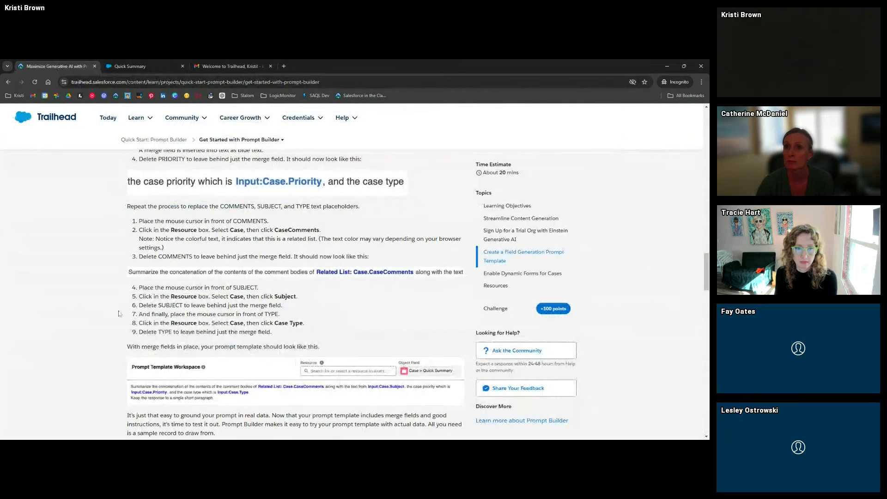
scroll(103, 285, "down", 3)
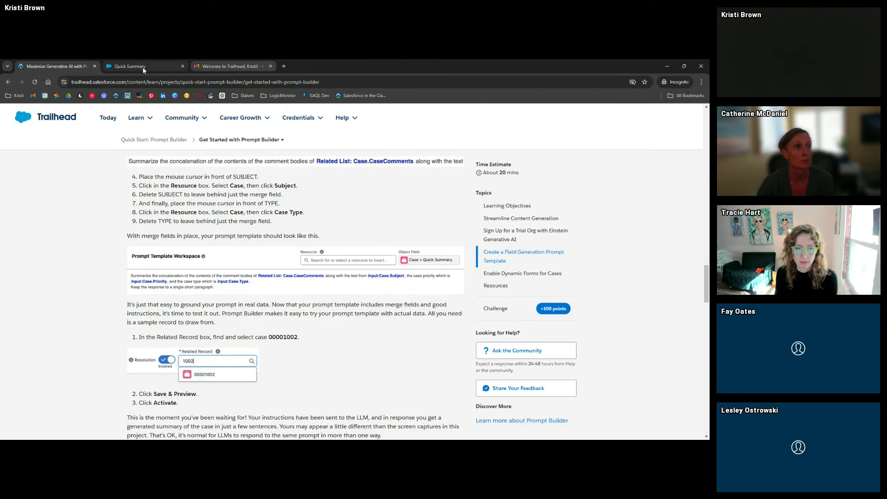
left_click(125, 66)
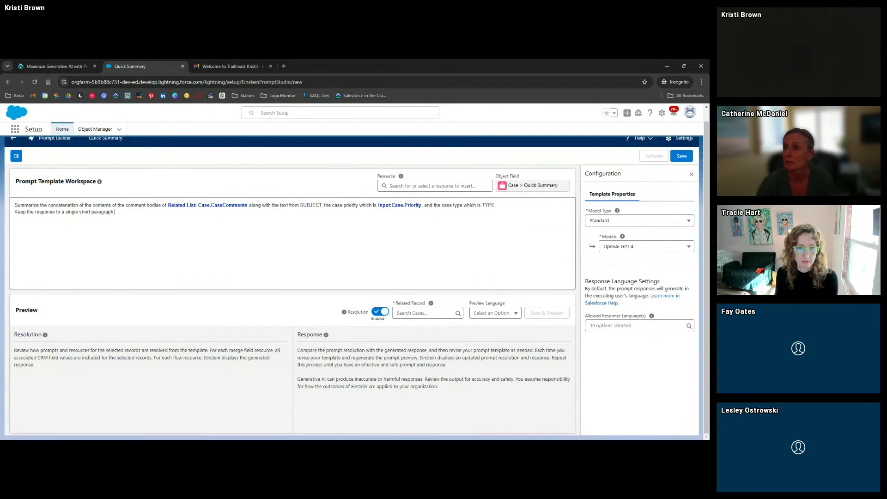
Insert the Input:Case.Subject merge field and remove the SUBJECT placeholder
left_click(401, 185)
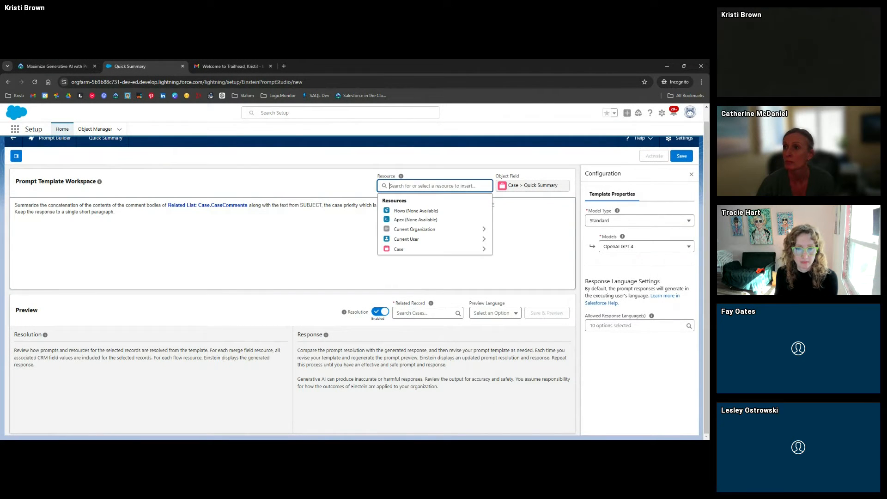
left_click(452, 249)
scroll(450, 257, "down", 6)
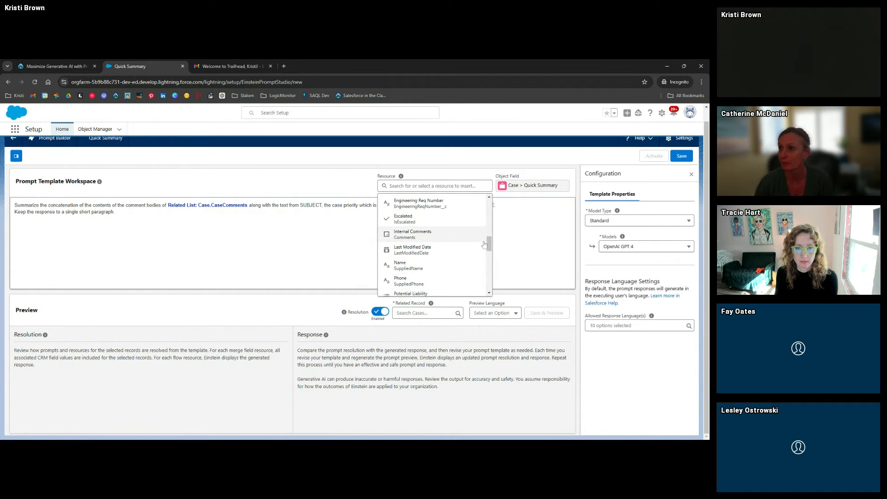
left_click_drag(490, 247, 493, 208)
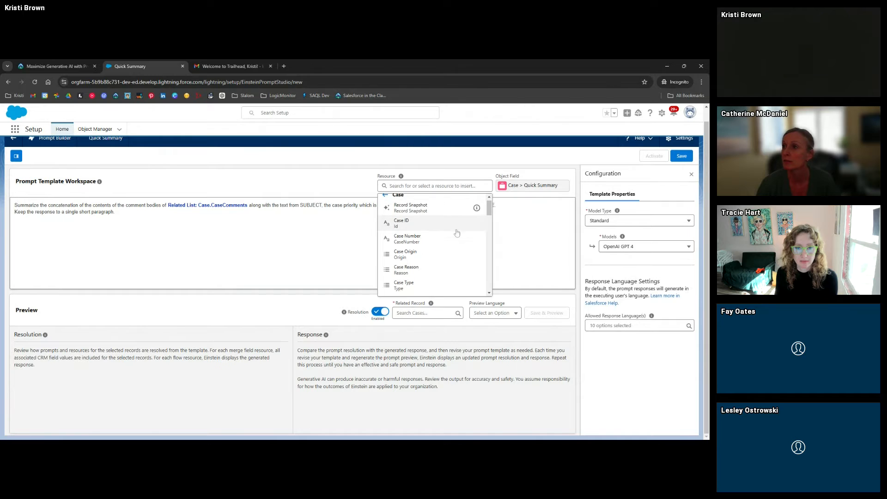
scroll(455, 233, "down", 3)
scroll(454, 242, "down", 5)
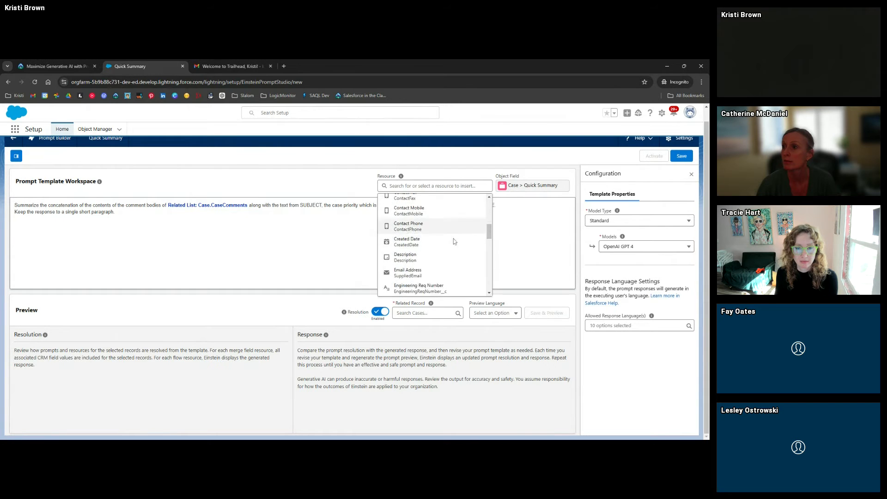
scroll(454, 242, "down", 5)
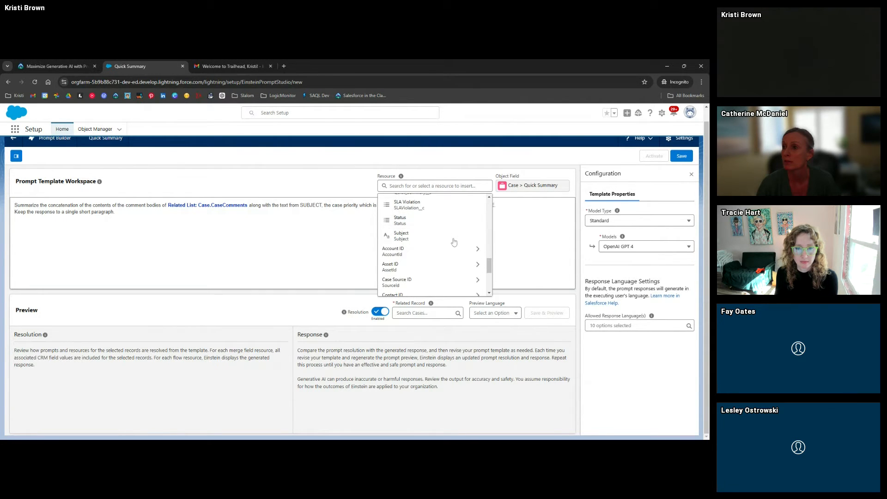
left_click(433, 238)
left_click(366, 205)
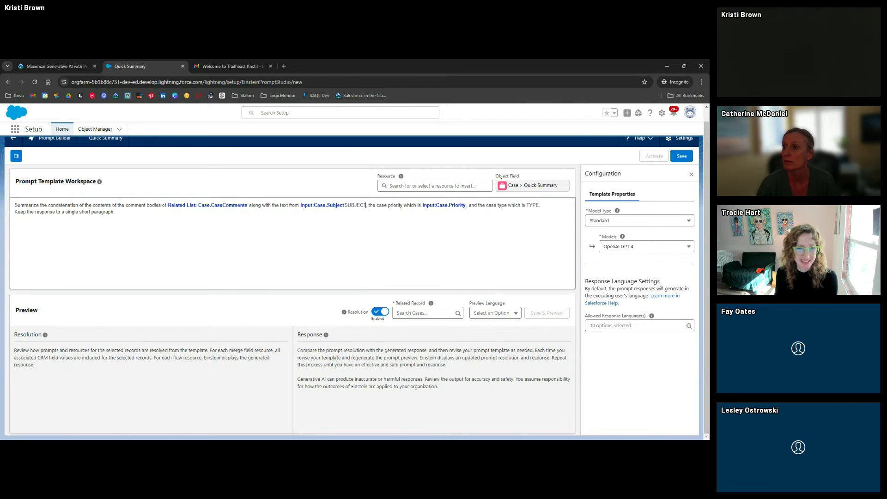
key("BackSpace")
key("BackSpace")
key("BackSpace")
key("BackSpace")
key("BackSpace")
key("BackSpace")
key("BackSpace")
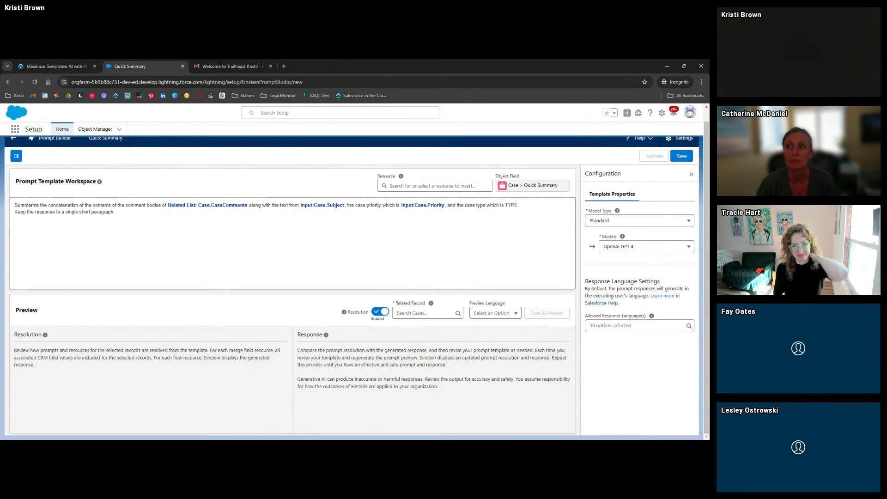
Insert the Input:Case.Type merge field and remove the TYPE placeholder
left_click(434, 186)
left_click(443, 249)
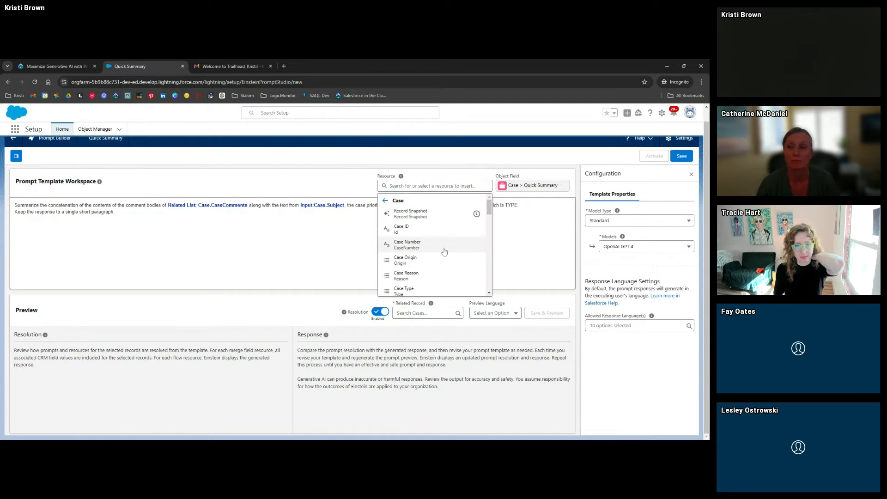
scroll(444, 252, "down", 1)
left_click(422, 258)
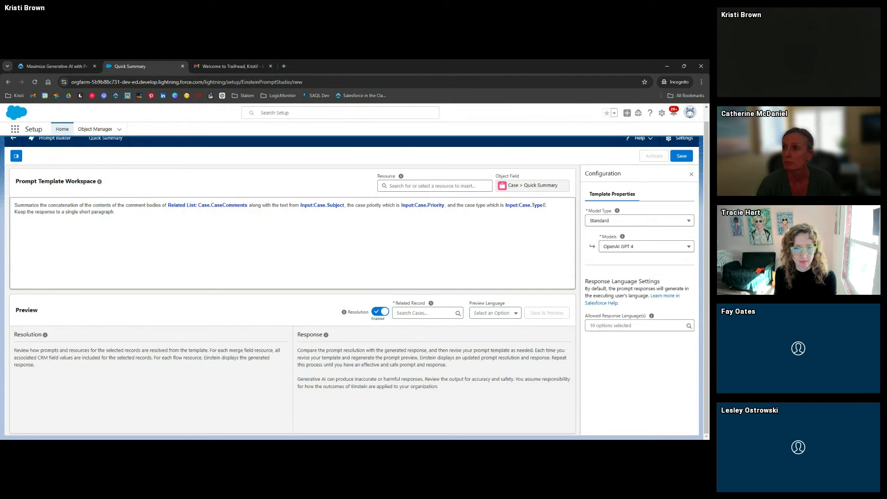
key("Delete")
key("Delete")
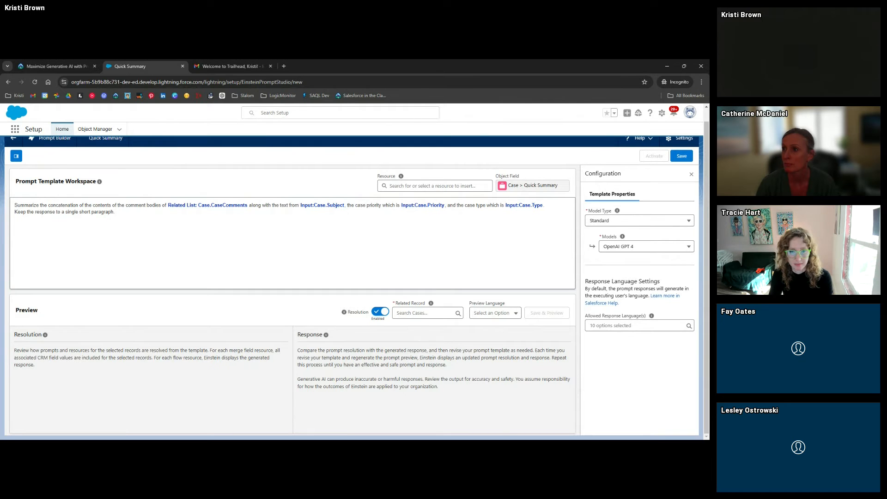
left_click_drag(114, 212, 18, 211)
left_click(115, 212)
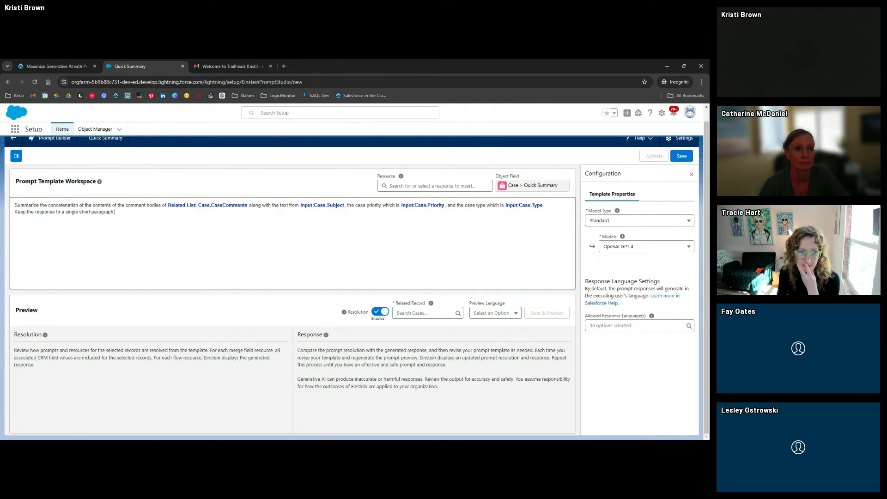
left_click_drag(15, 205, 87, 205)
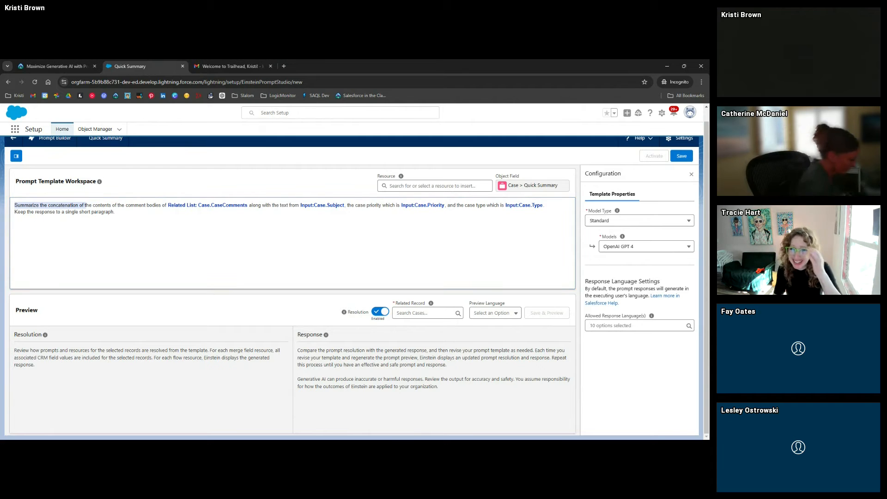
left_click(115, 212)
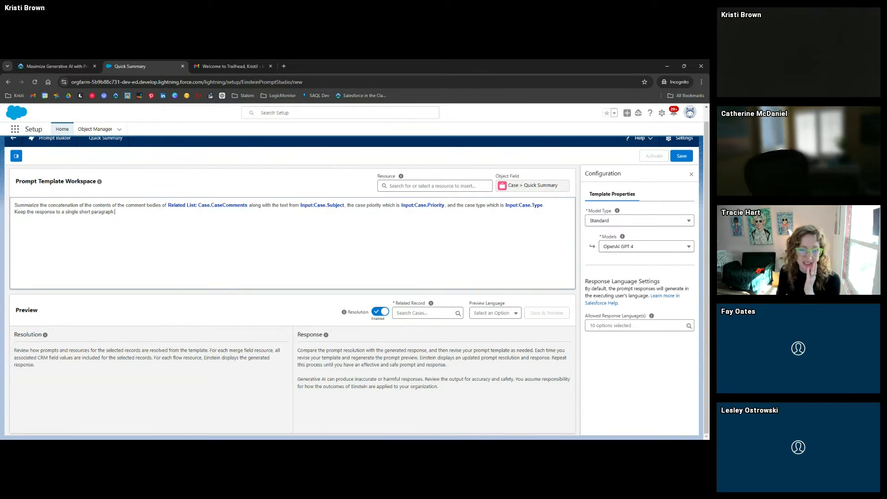
left_click(15, 205)
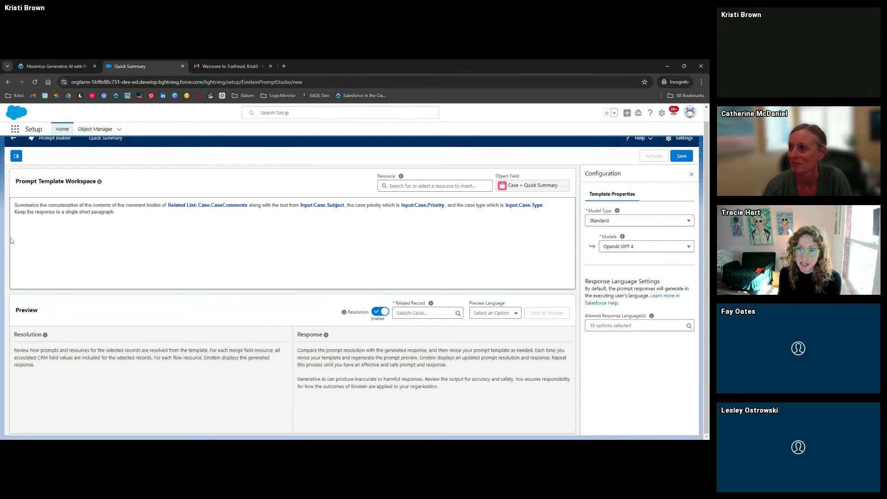
left_click(115, 212)
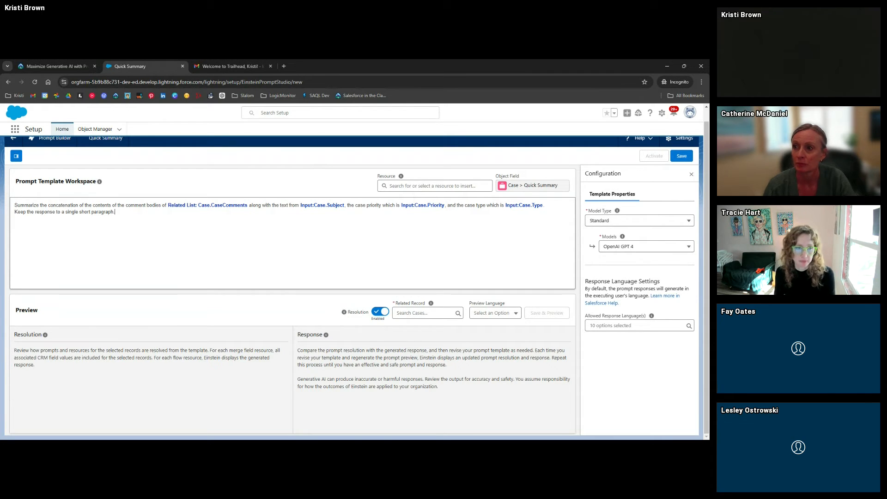
Save the Quick Summary prompt template and check the Trailhead preview instructions
left_click(688, 160)
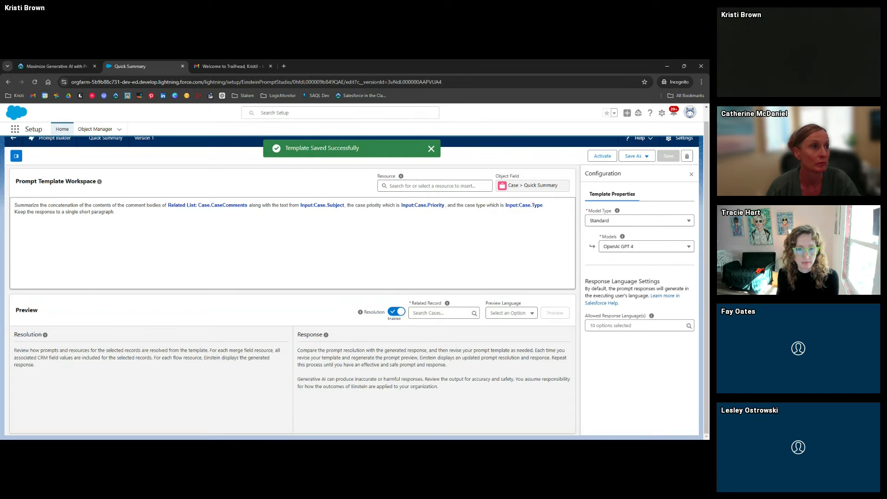
left_click(49, 66)
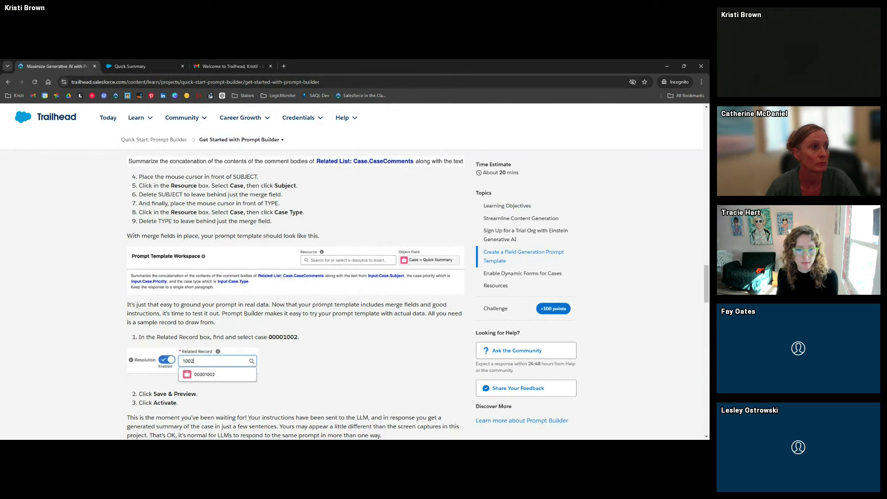
left_click(138, 66)
Preview the prompt in English with related record case 00001002
left_click(440, 314)
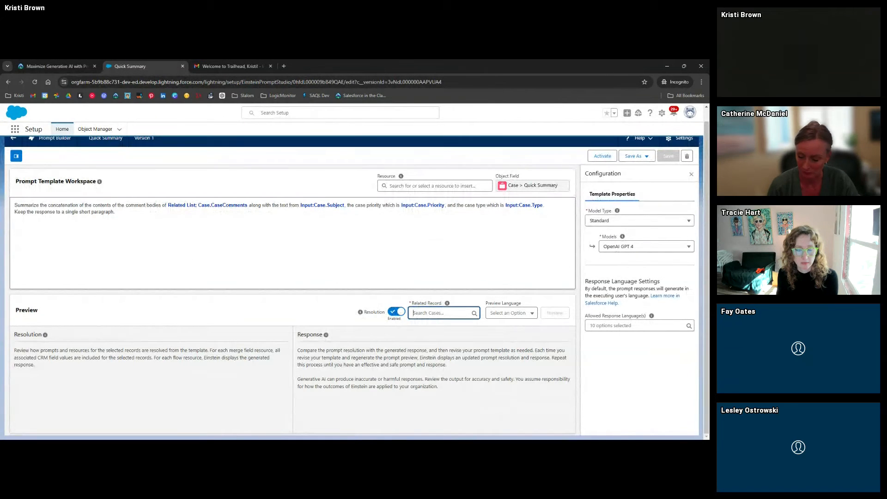
type("1002")
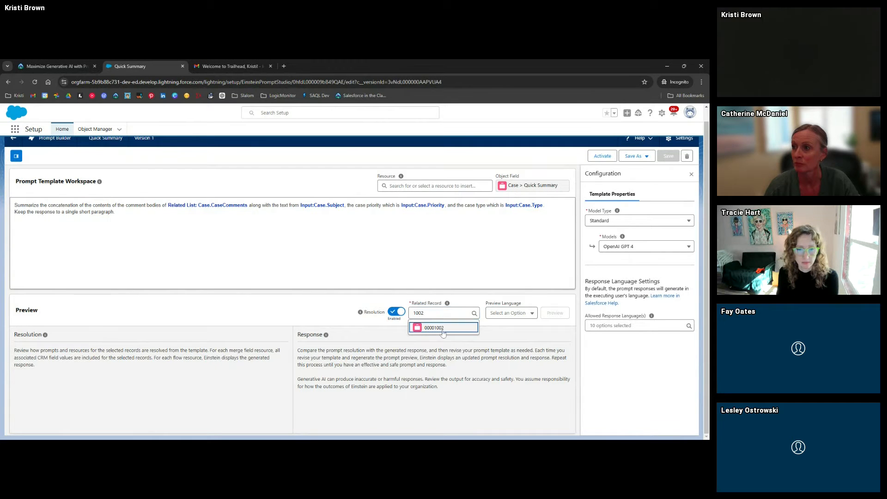
left_click(443, 331)
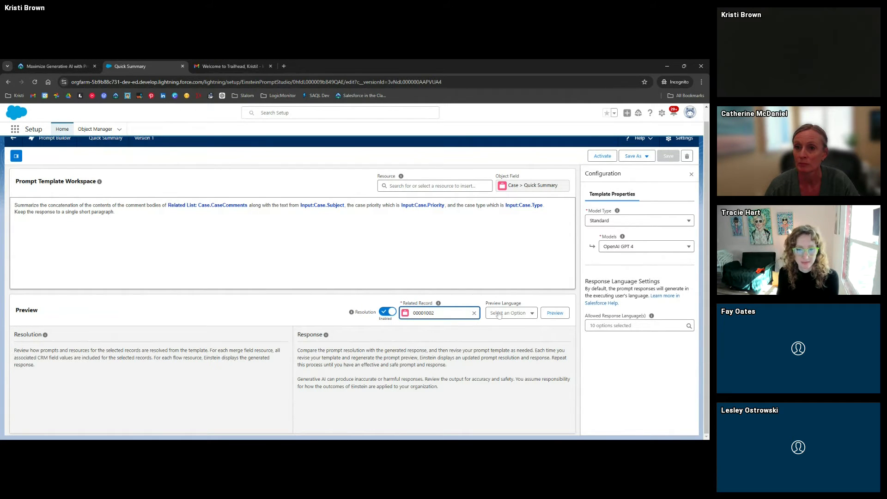
left_click(515, 315)
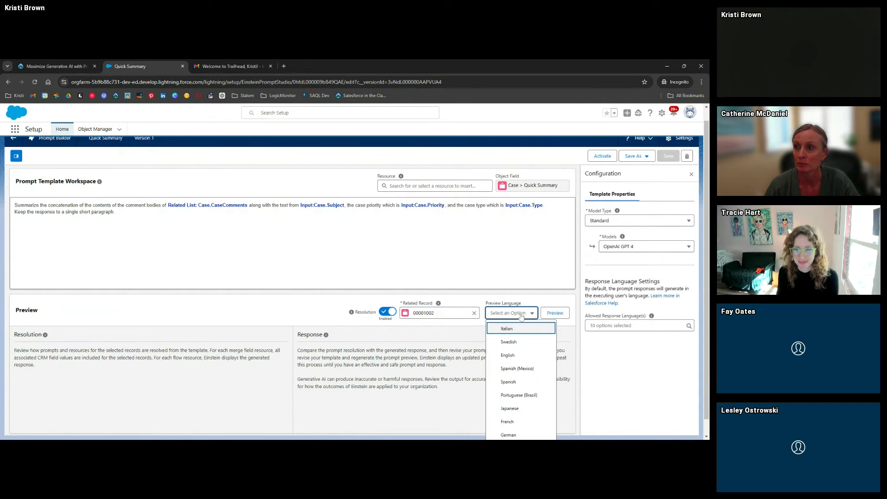
left_click(507, 354)
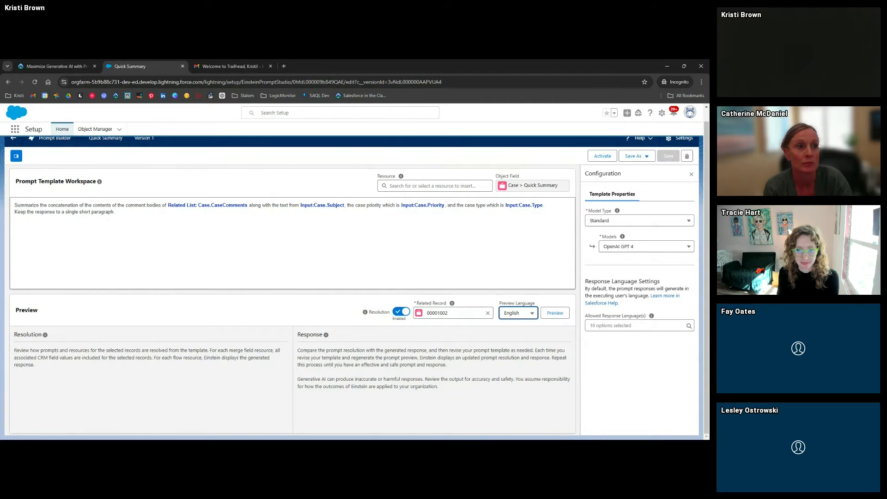
left_click(551, 314)
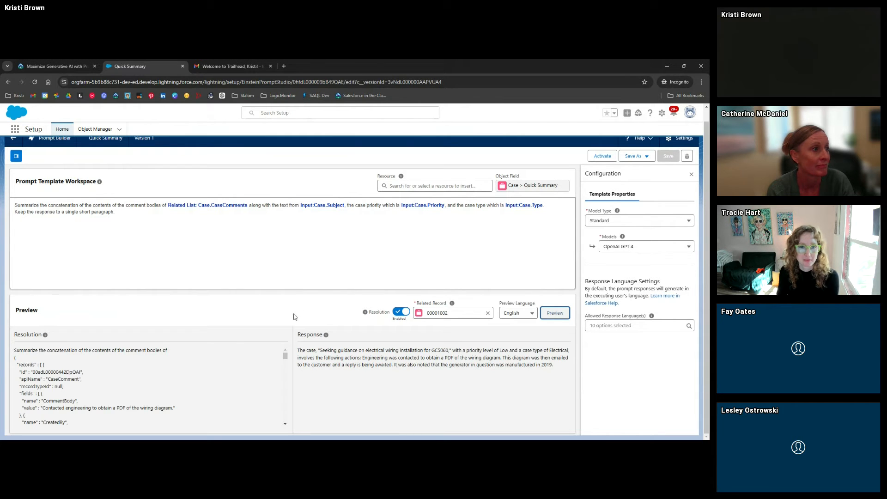
scroll(86, 371, "down", 1)
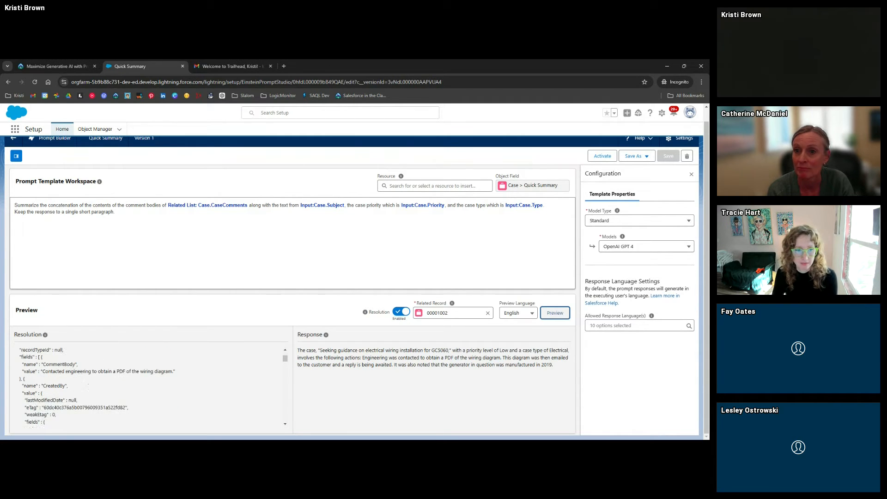
scroll(94, 391, "down", 10)
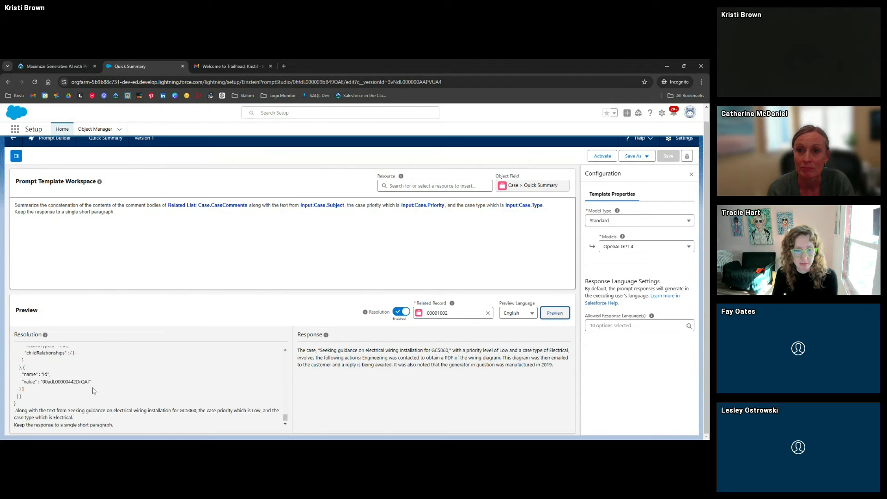
scroll(94, 391, "up", 15)
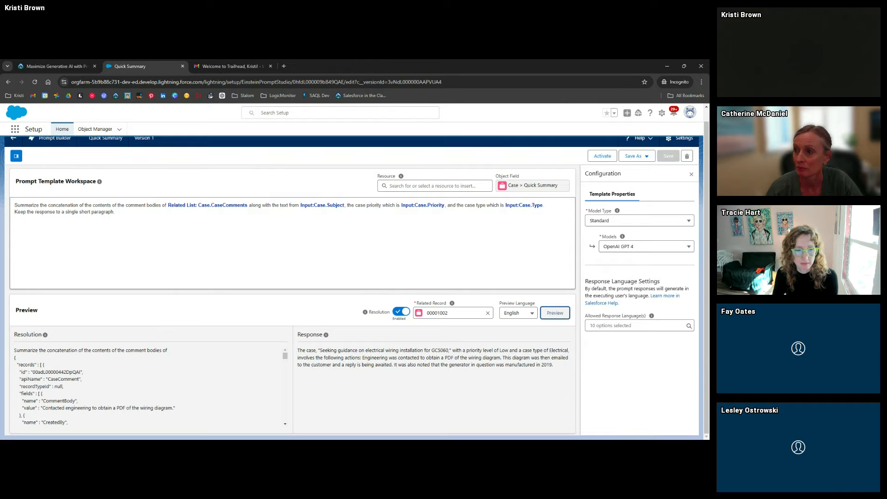
left_click_drag(14, 350, 135, 355)
left_click(108, 359)
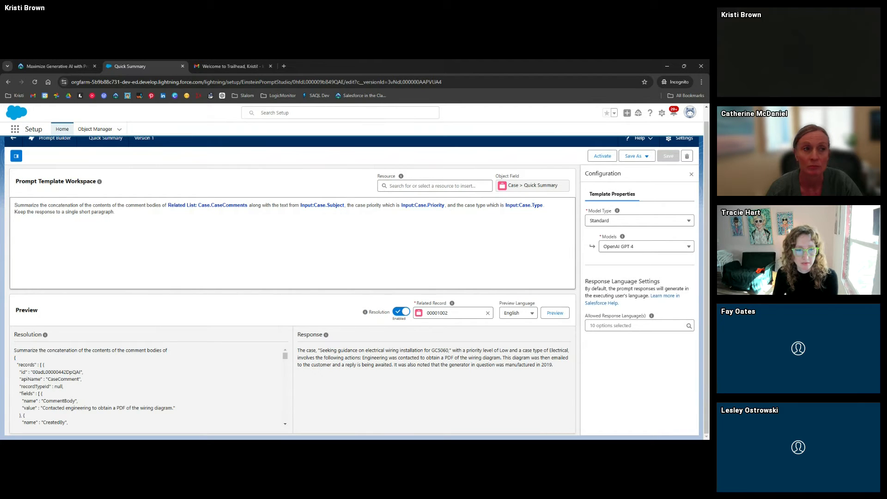
scroll(68, 377, "down", 1)
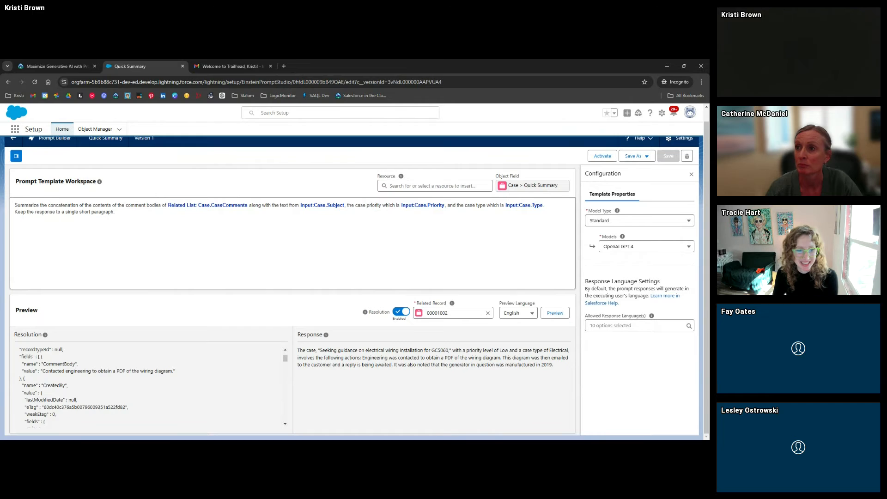
scroll(60, 379, "down", 3)
scroll(60, 379, "down", 5)
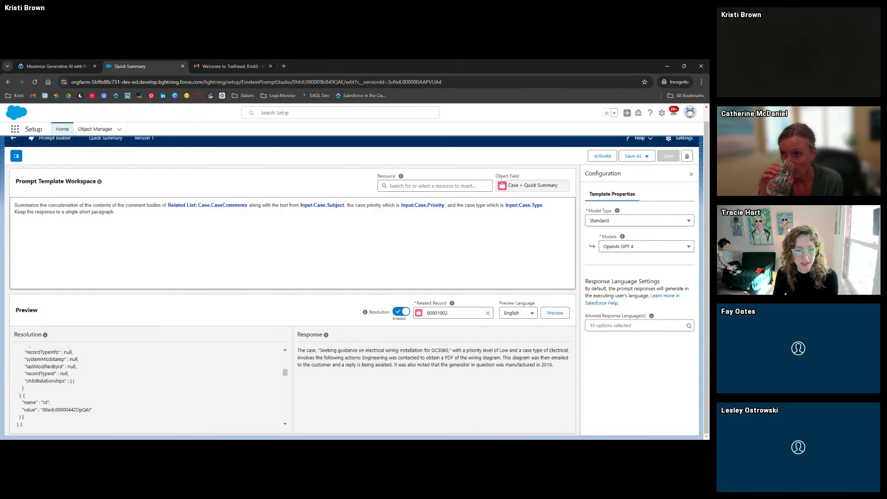
scroll(60, 383, "up", 2)
scroll(69, 383, "up", 5)
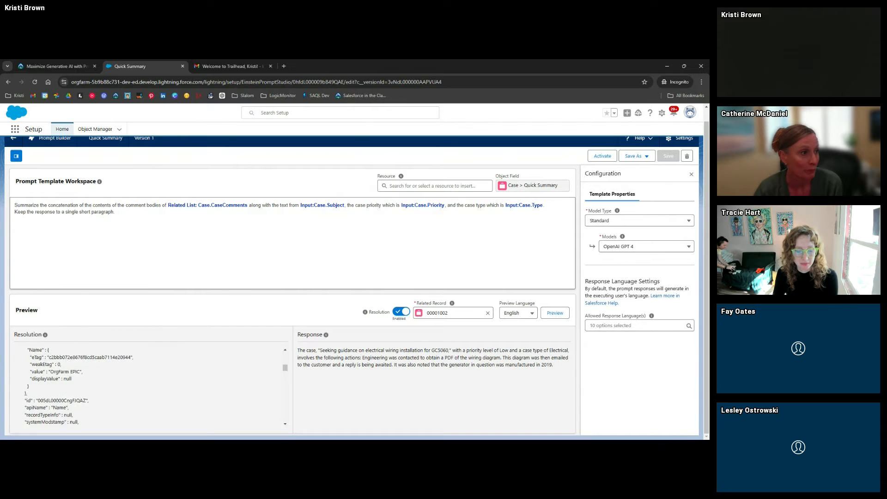
scroll(56, 378, "down", 5)
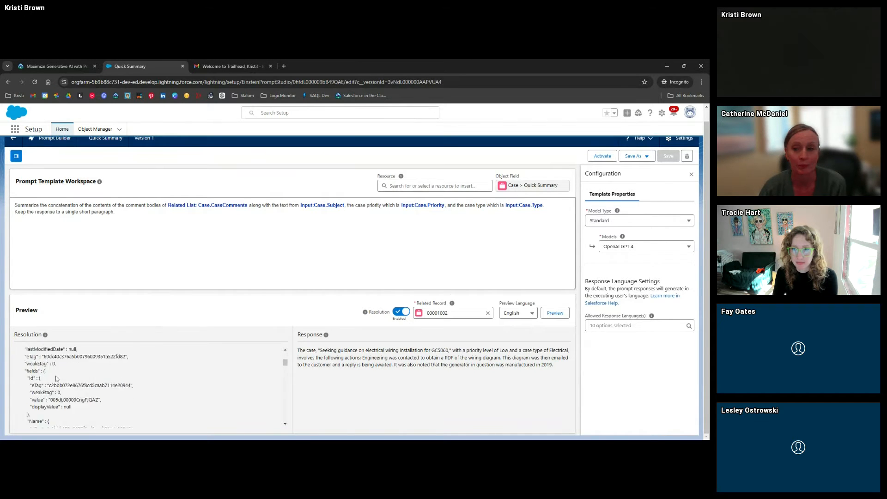
scroll(56, 378, "down", 5)
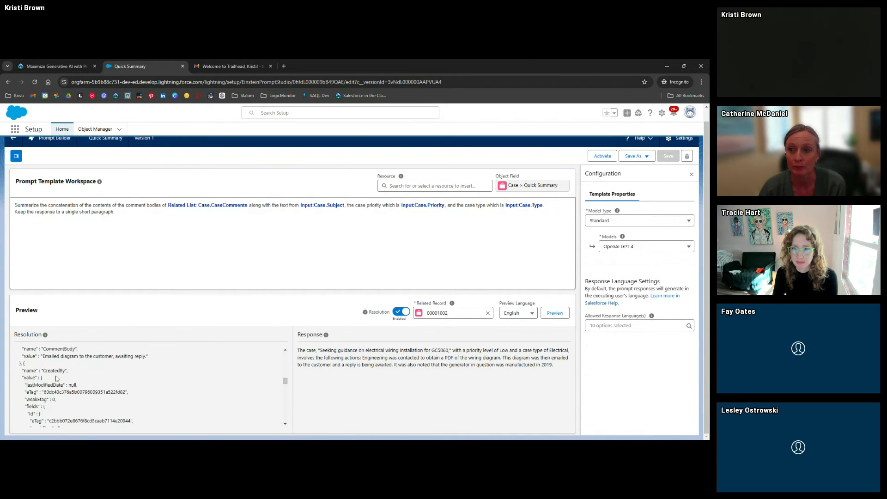
scroll(56, 378, "down", 5)
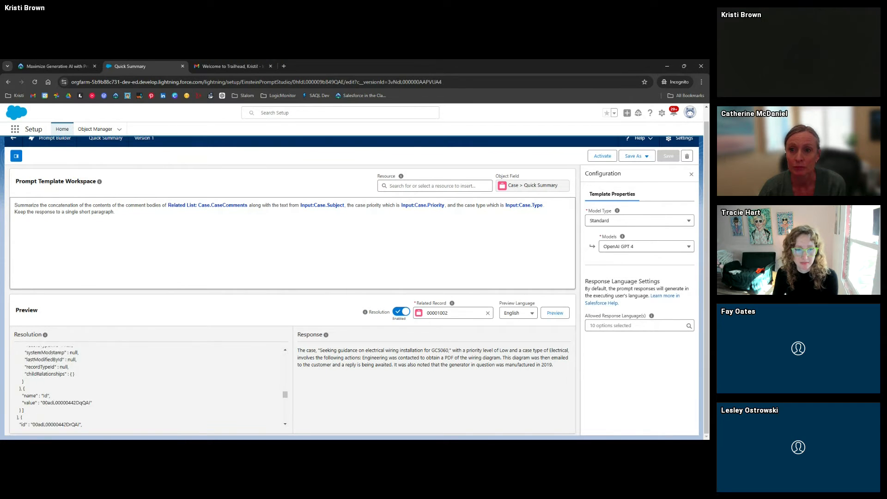
scroll(55, 377, "down", 5)
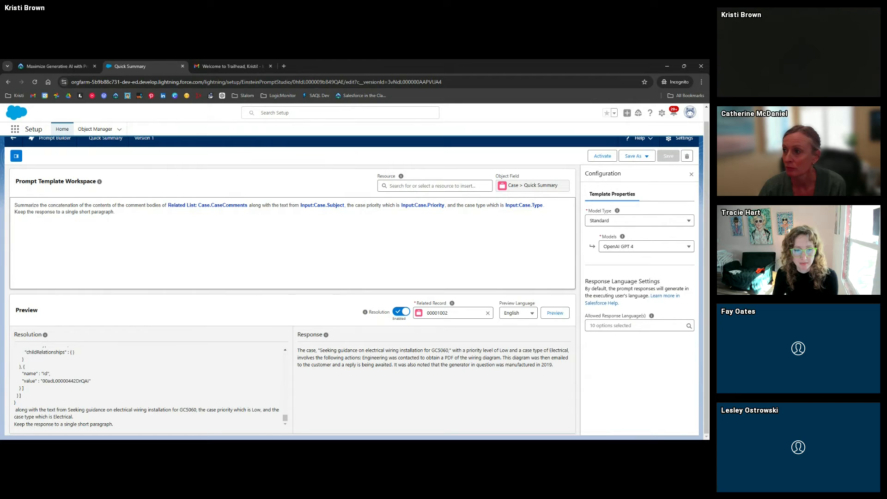
left_click_drag(15, 411, 76, 414)
left_click(76, 413)
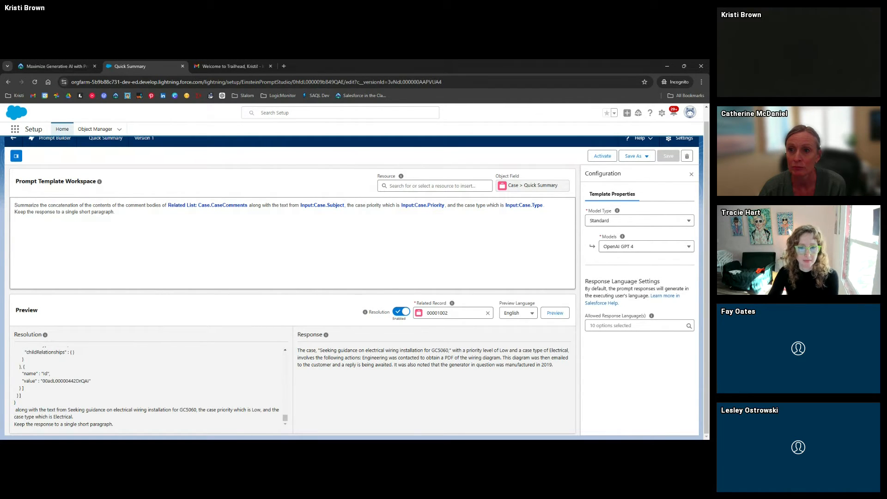
left_click_drag(68, 409, 196, 409)
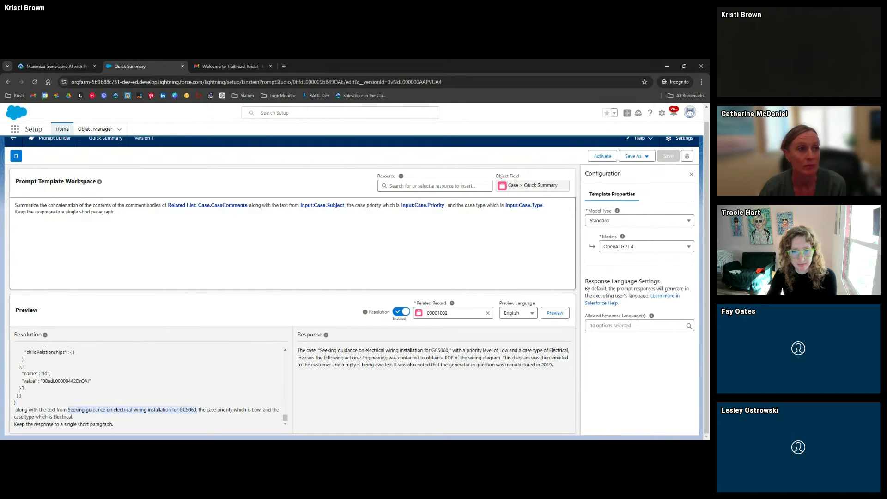
left_click(196, 410)
double_click(256, 410)
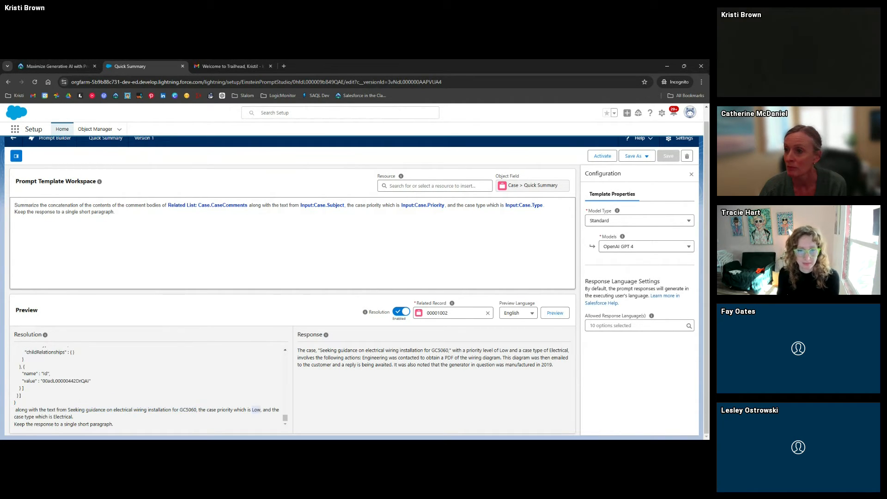
left_click_drag(54, 417, 65, 417)
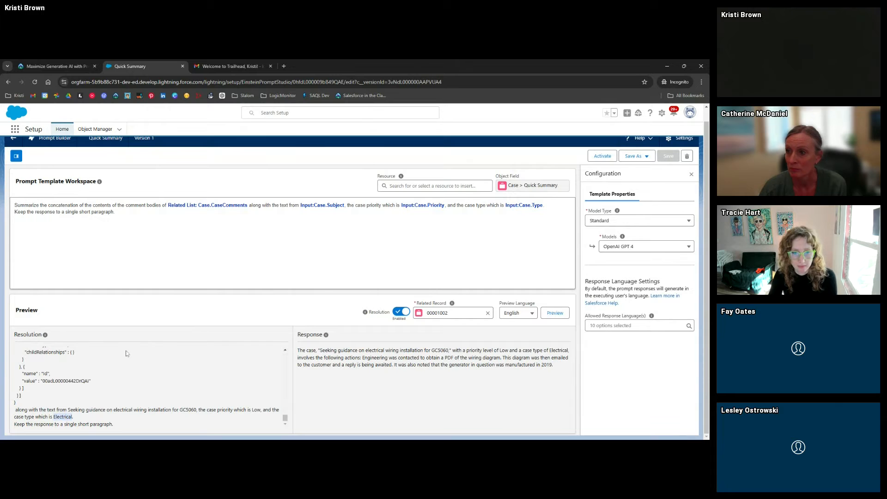
left_click(79, 413)
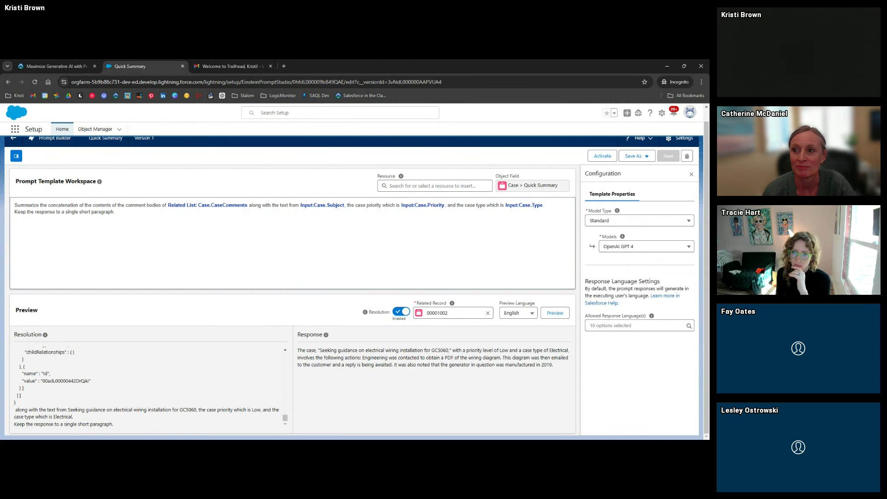
left_click(189, 207)
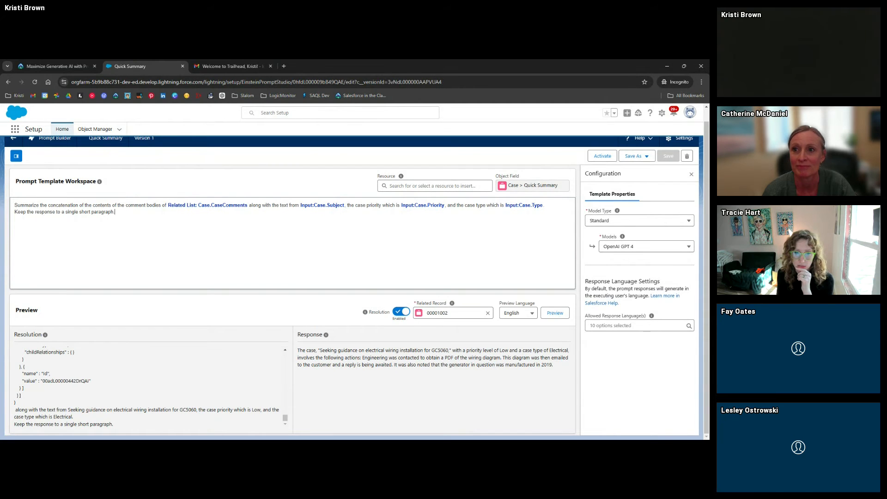
left_click_drag(362, 357, 551, 370)
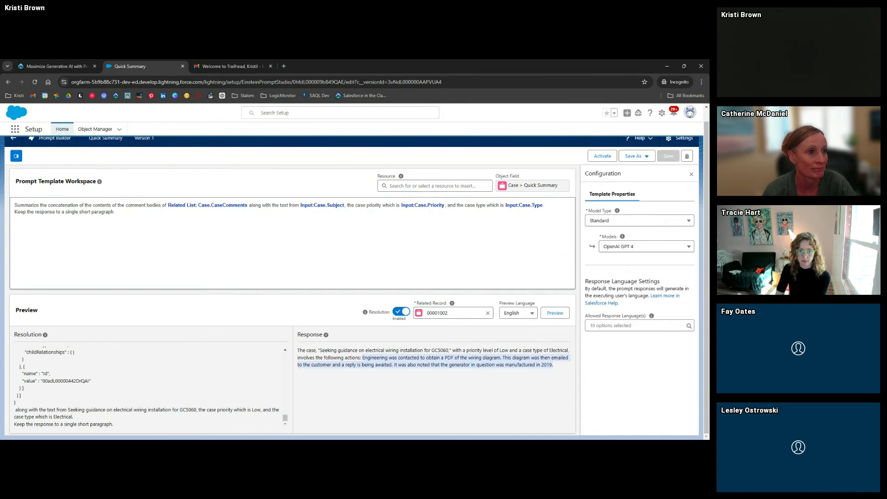
left_click(556, 372)
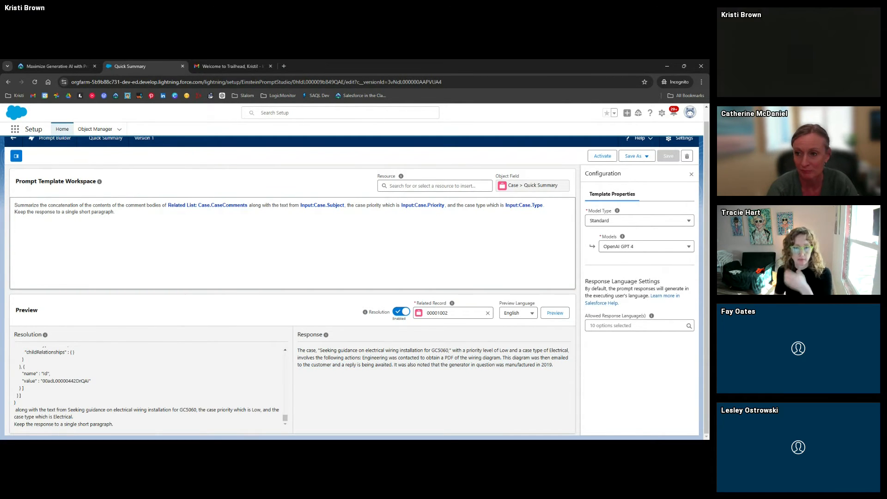
Activate Version 1 of the Quick Summary template and review the next Trailhead steps
left_click(603, 156)
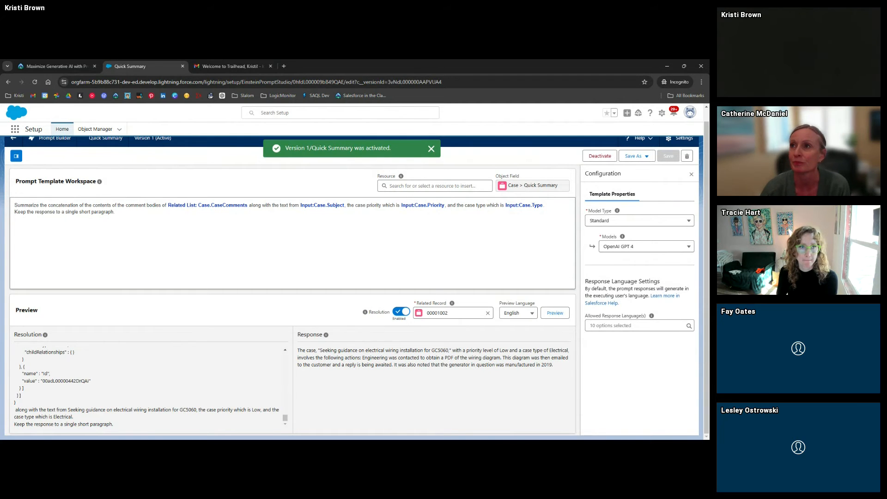
left_click(41, 69)
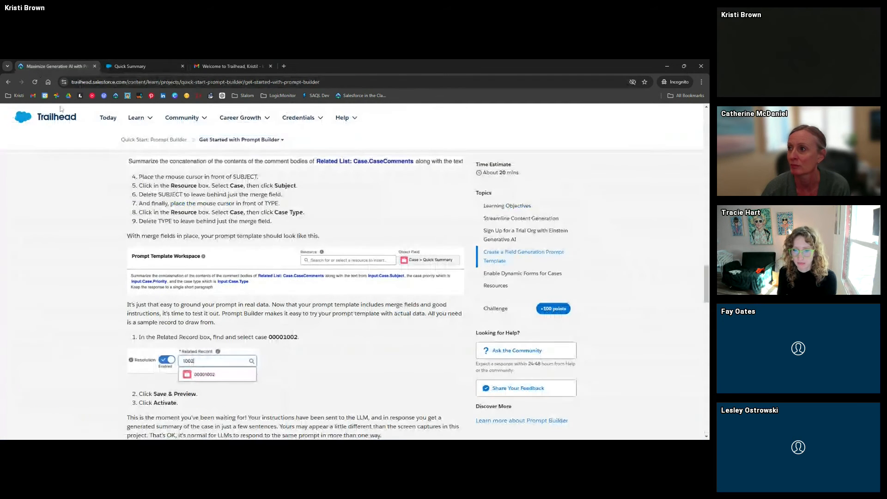
scroll(106, 316, "down", 6)
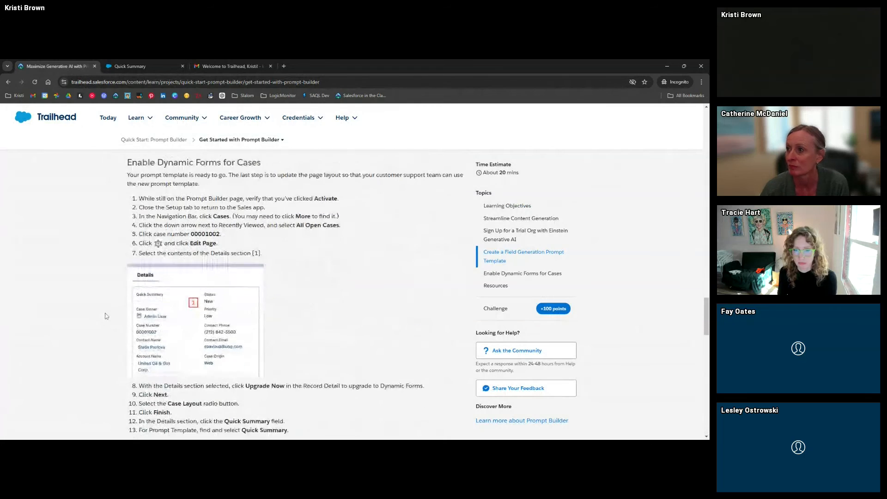
scroll(106, 316, "down", 3)
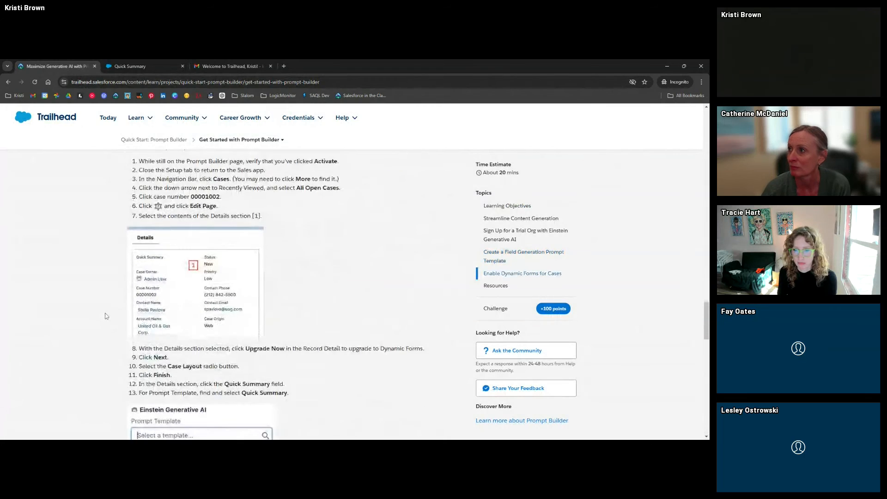
left_click(135, 70)
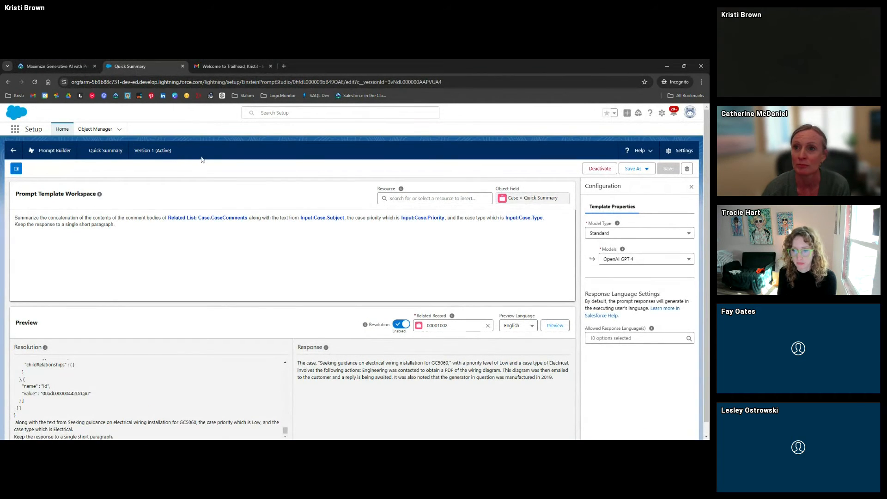
Go to Object Manager > Case > Lightning Record Pages, confirming no custom pages exist
left_click(98, 130)
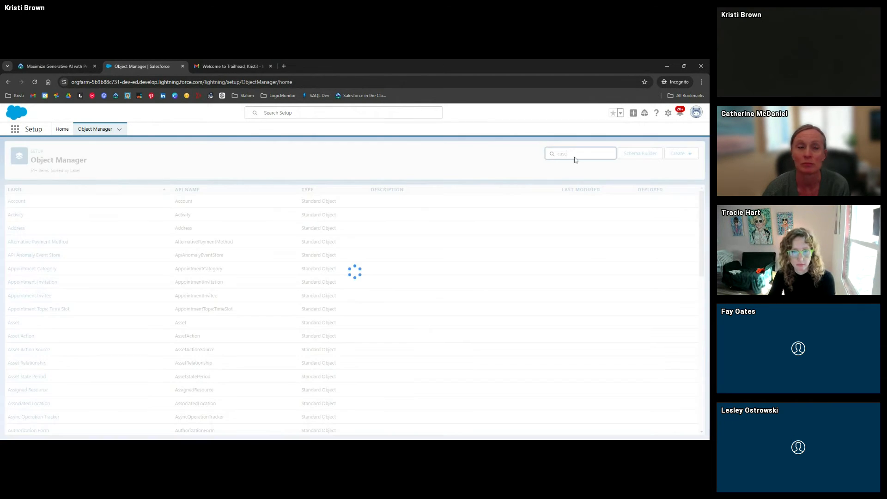
left_click(15, 203)
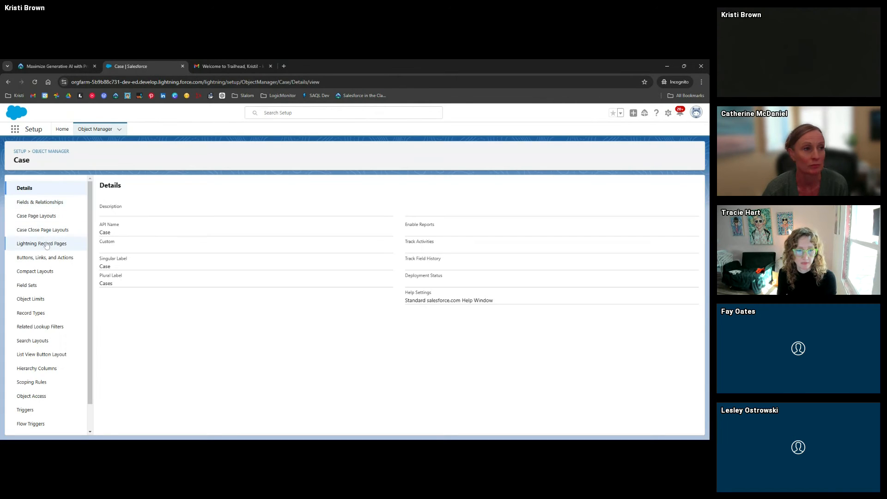
left_click(47, 245)
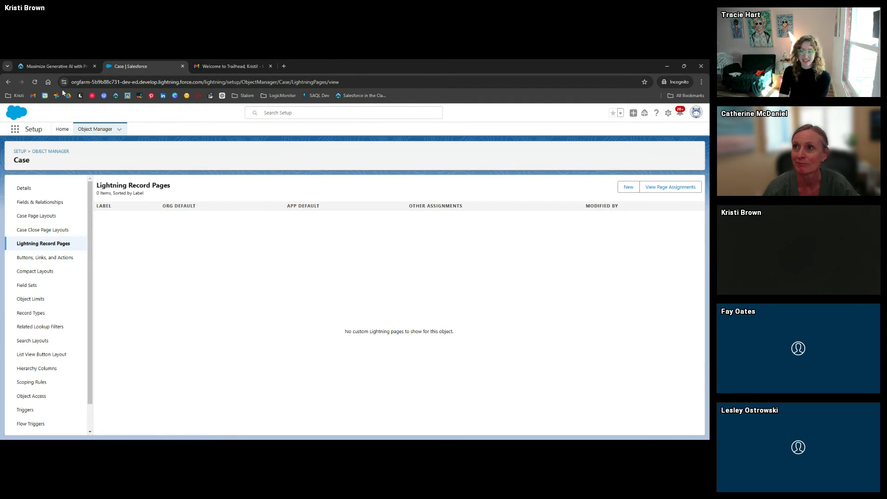
left_click(54, 66)
scroll(88, 300, "down", 3)
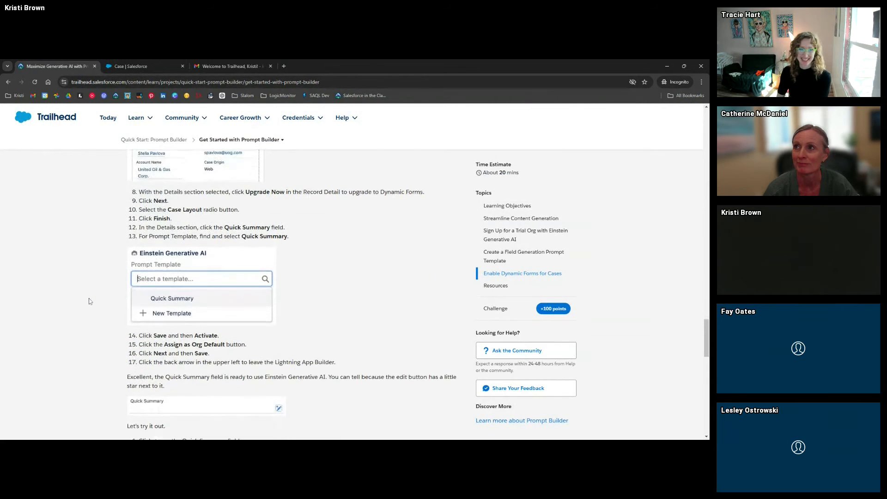
scroll(89, 295, "up", 3)
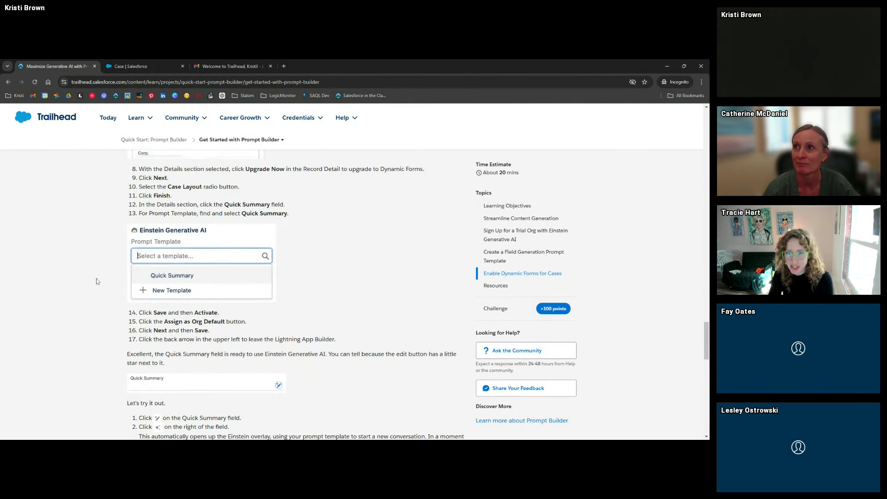
left_click(130, 66)
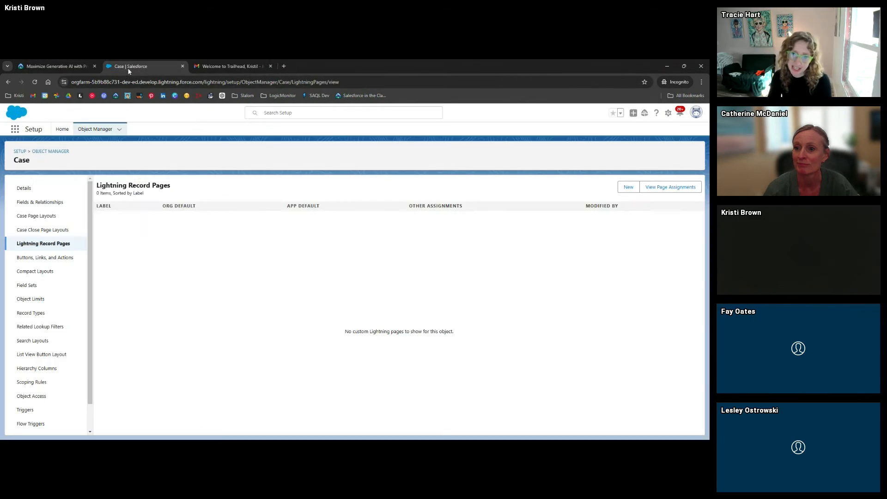
Switch to the Sales app through the App Launcher search 'sales'
left_click(16, 129)
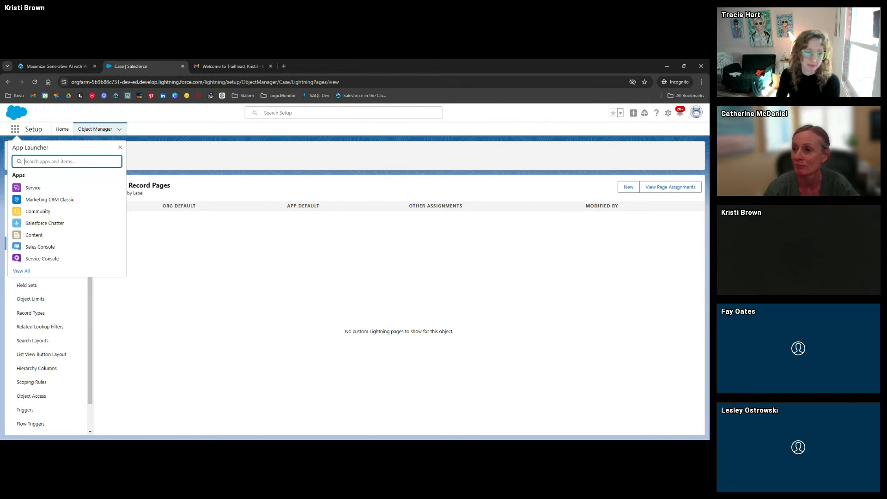
type("sales")
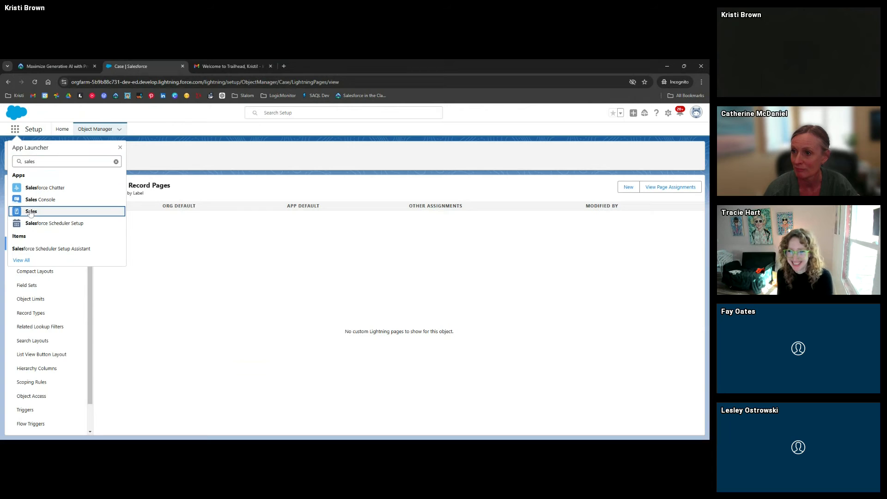
left_click(31, 211)
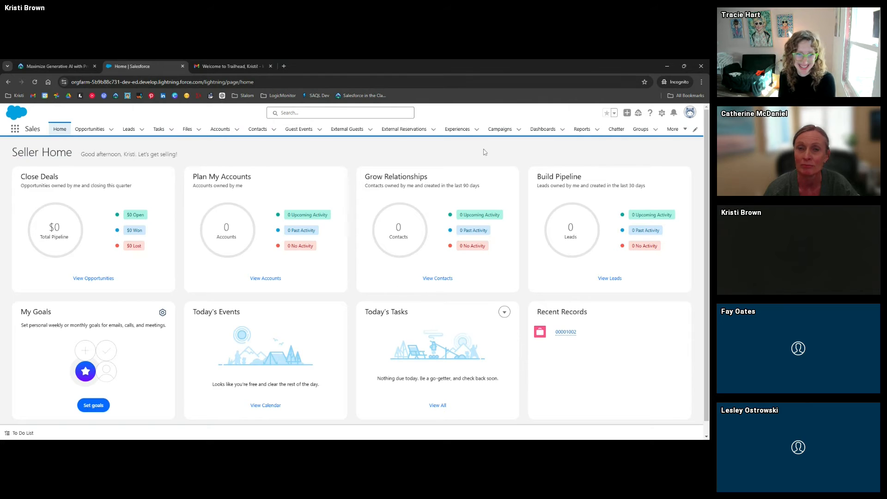
Open case 00001002 from the Cases recently viewed list
left_click(674, 129)
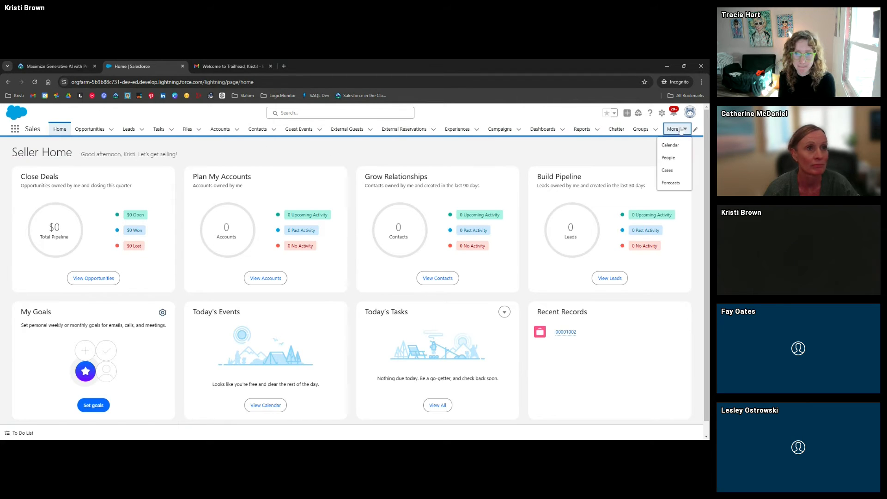
left_click(668, 170)
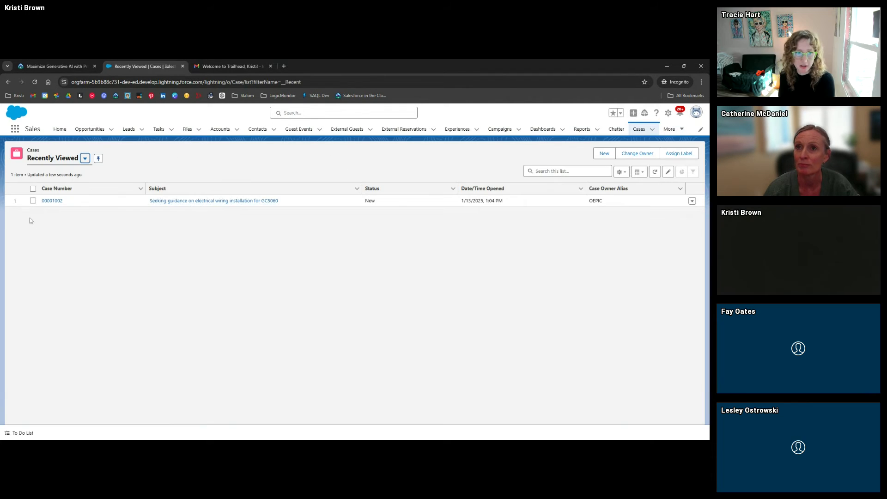
left_click(51, 201)
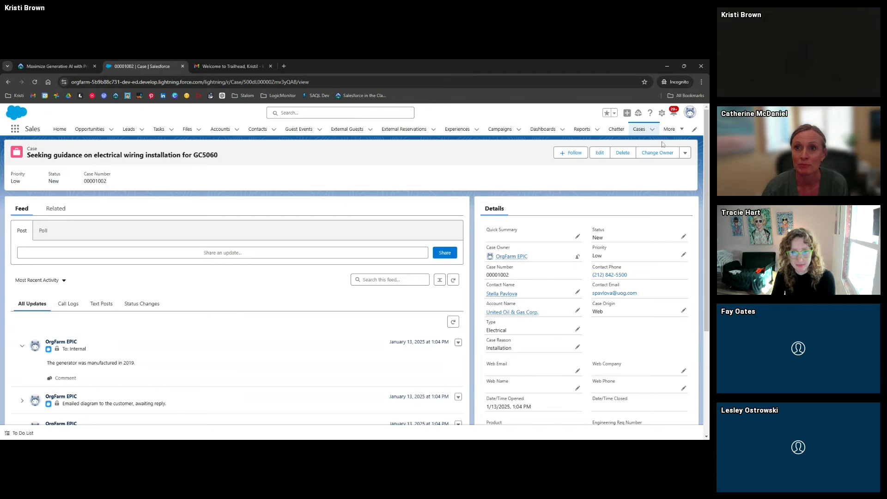
Edit the case page in Lightning App Builder, dismiss the Spring '21 popup, and select Details
left_click(660, 115)
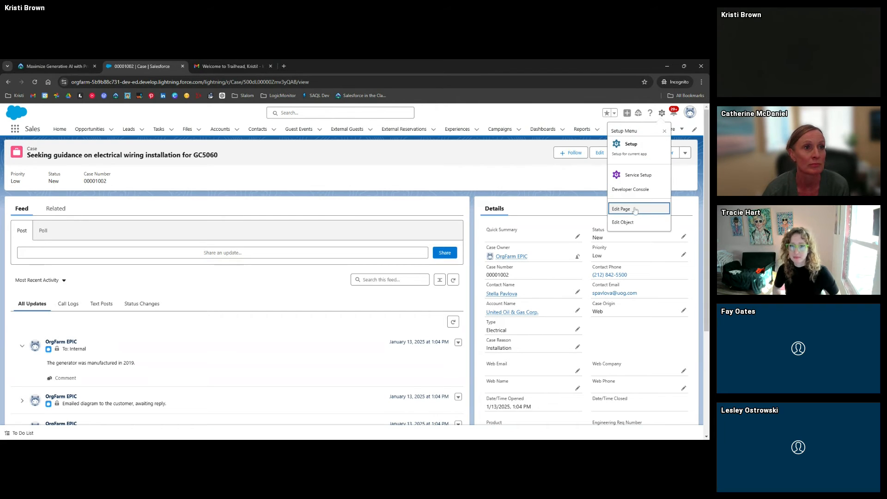
left_click(635, 210)
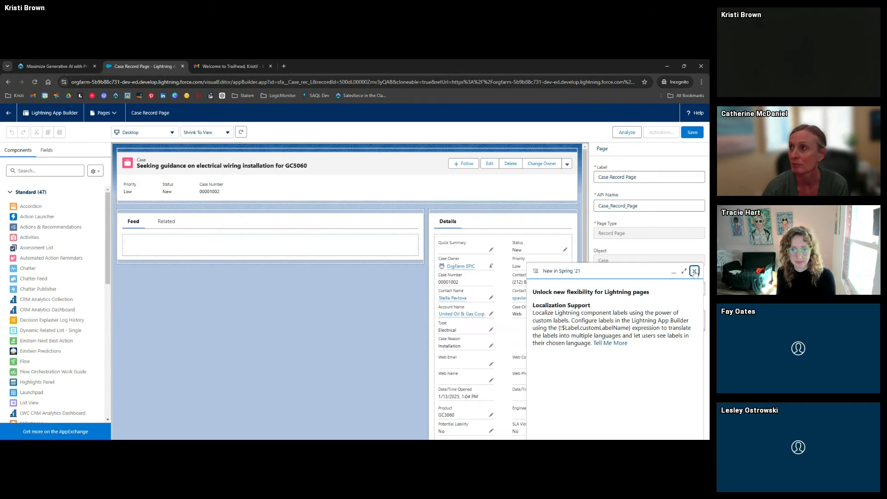
left_click(694, 271)
left_click(492, 257)
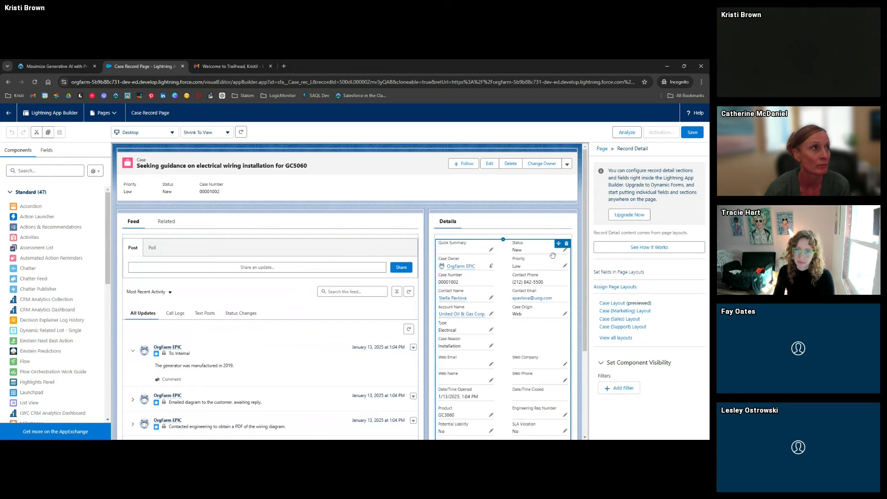
Run the Dynamic Forms upgrade, skipping the intro and choosing Case Layout as the source
left_click(630, 214)
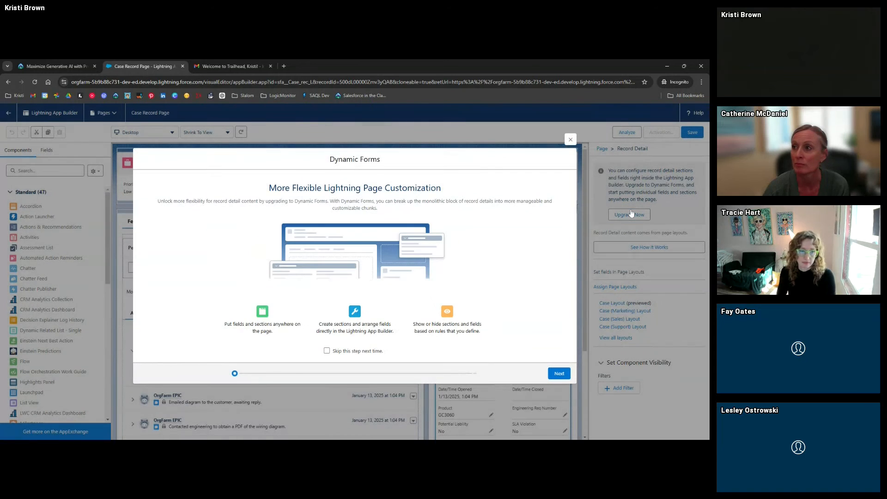
left_click(326, 351)
left_click(554, 374)
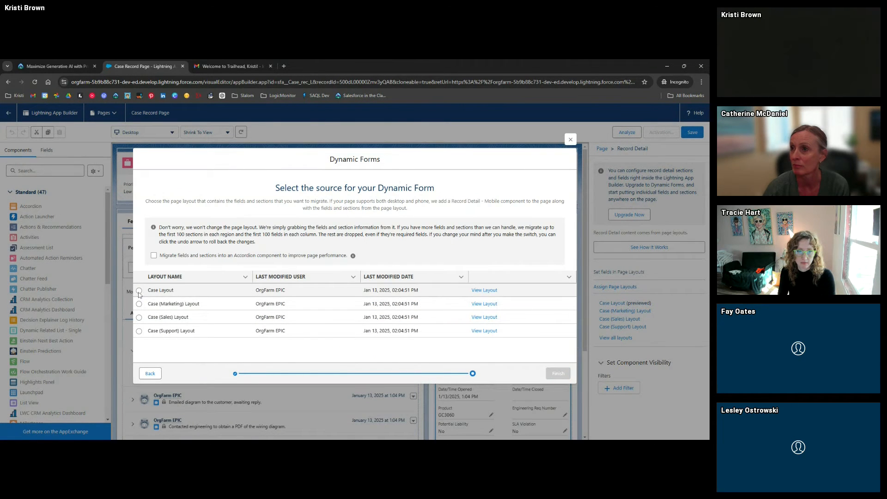
left_click(139, 291)
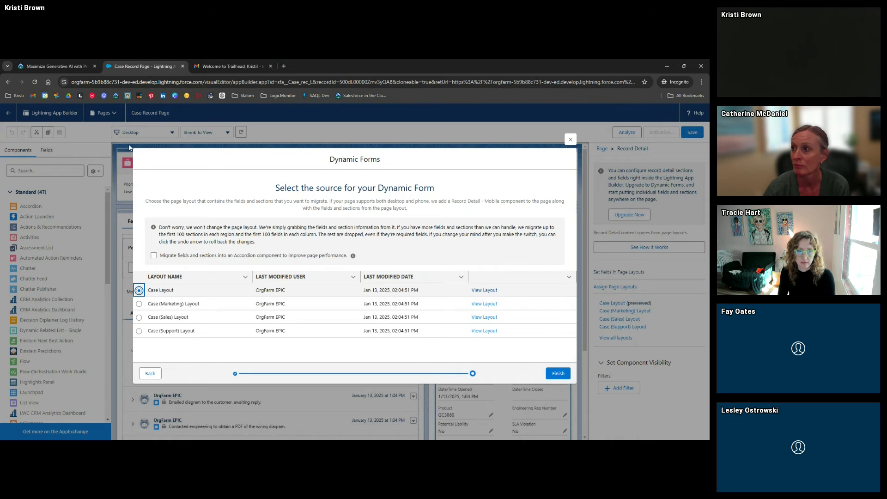
left_click(53, 65)
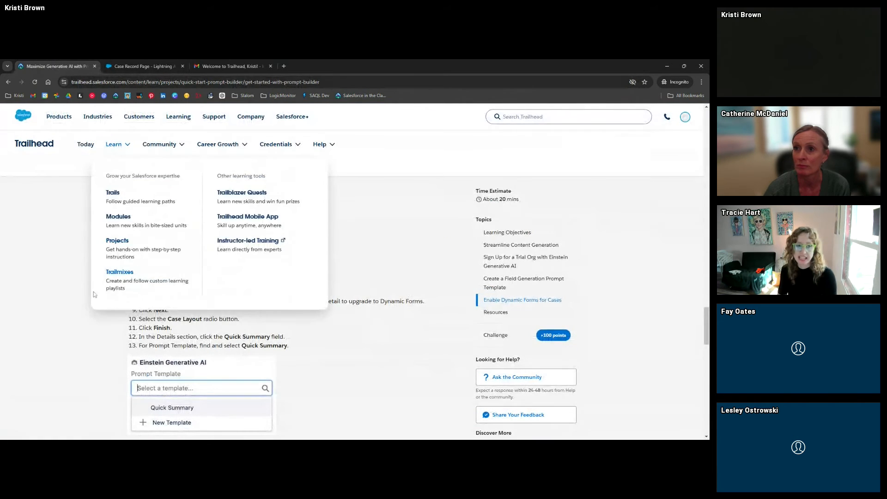
left_click(139, 66)
left_click(558, 374)
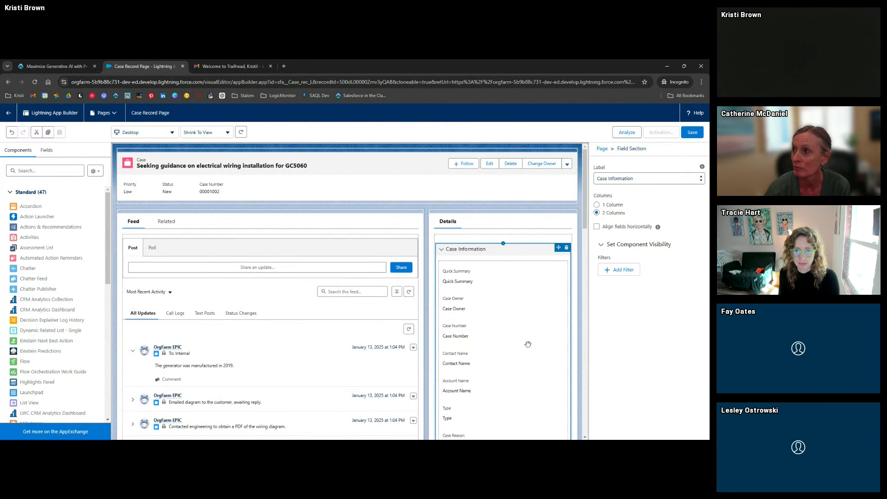
Set the Quick Summary field's Prompt Template to Quick Summary and save the page
left_click(486, 278)
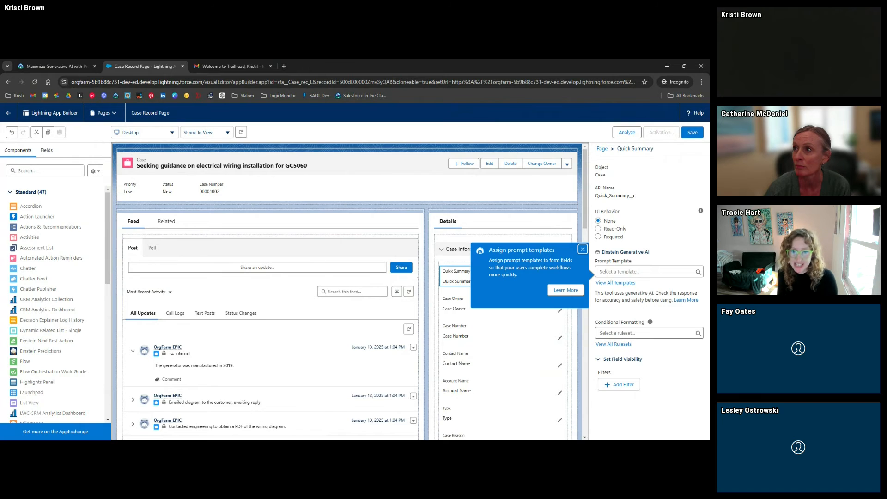
left_click(583, 249)
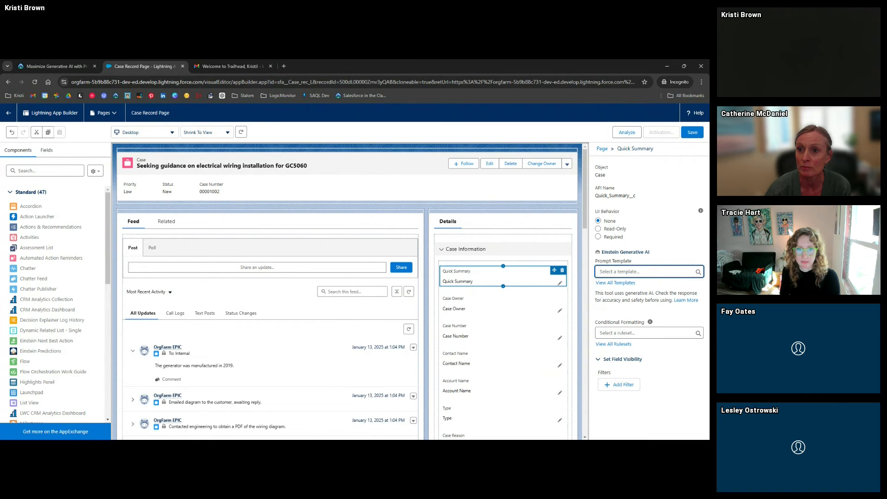
left_click(644, 272)
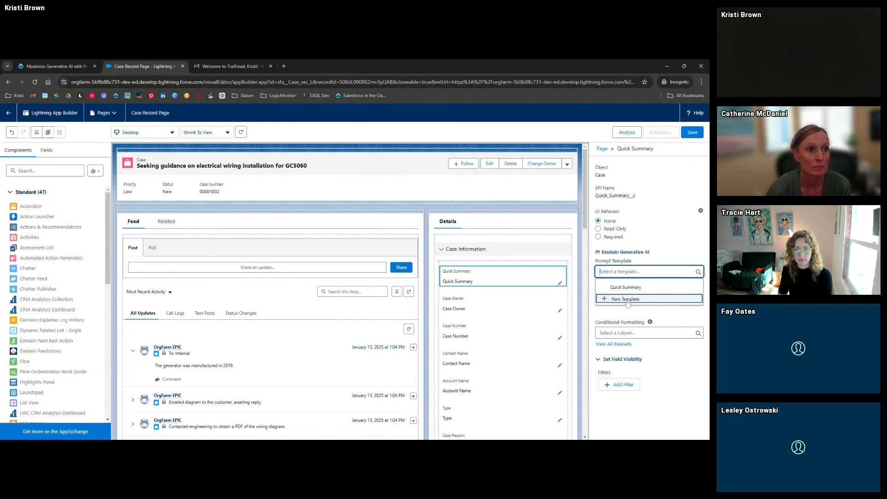
left_click(631, 289)
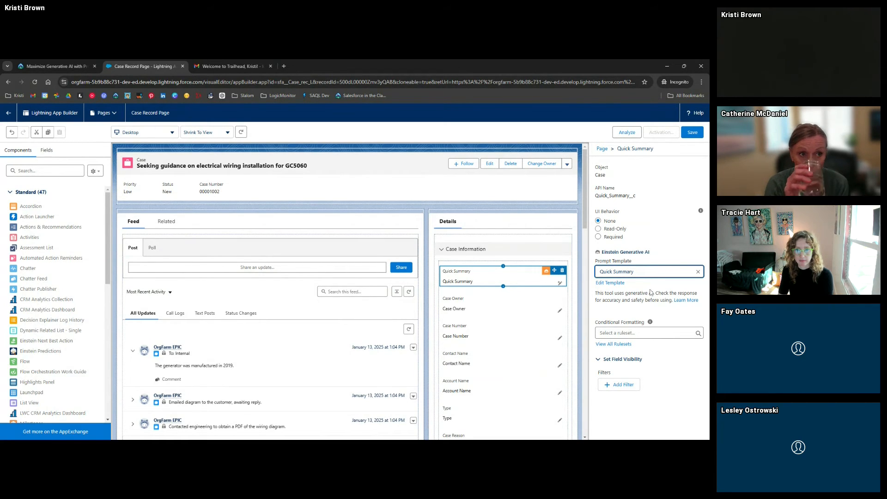
left_click(562, 292)
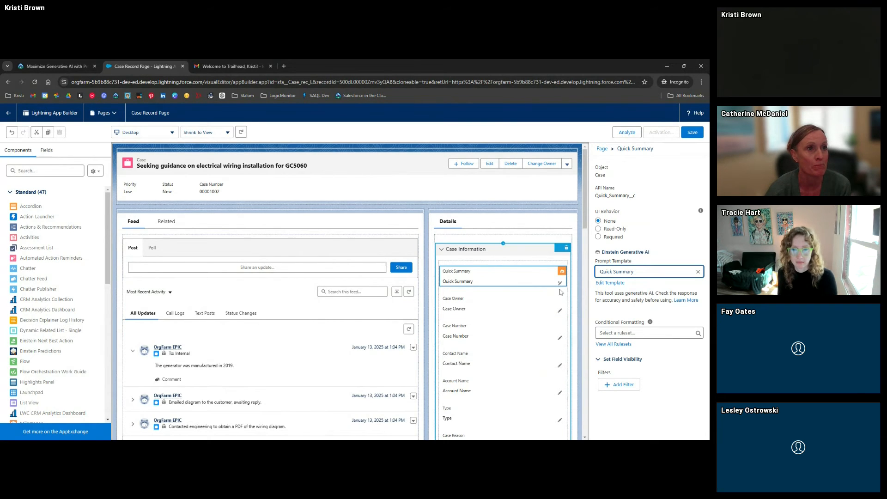
left_click(559, 283)
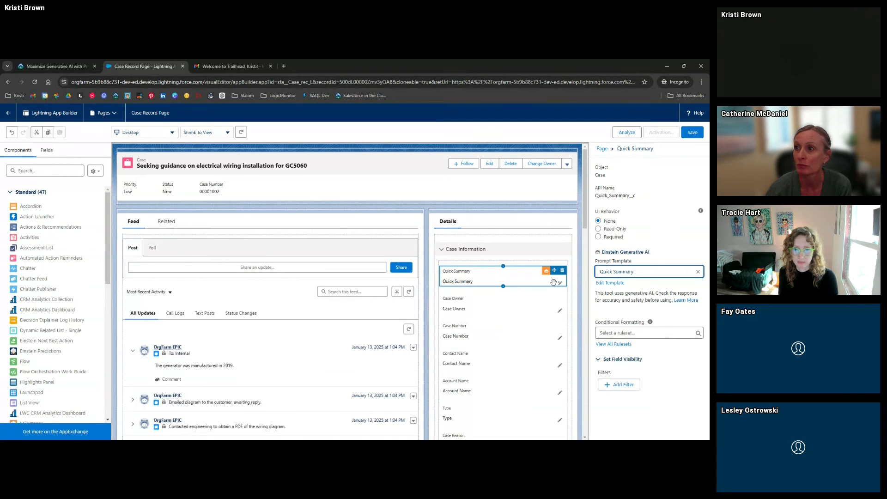
left_click(691, 133)
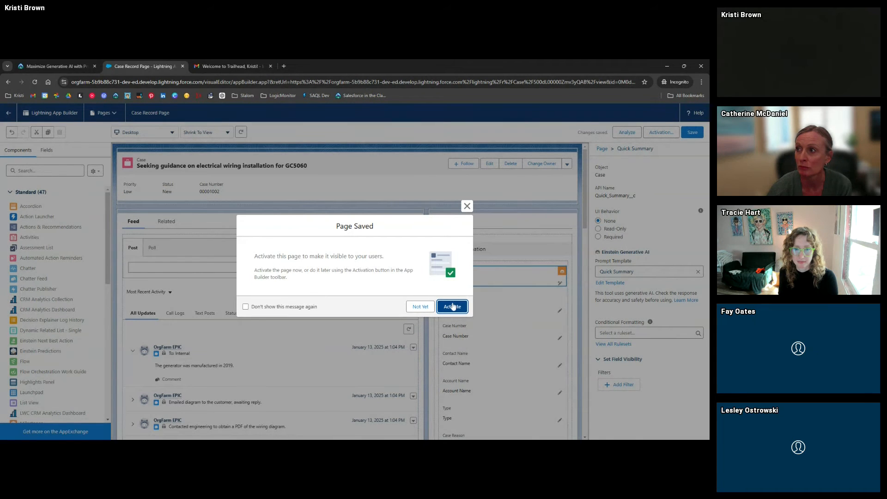
Activate the Case Record Page as the Desktop org default and save it
left_click(452, 307)
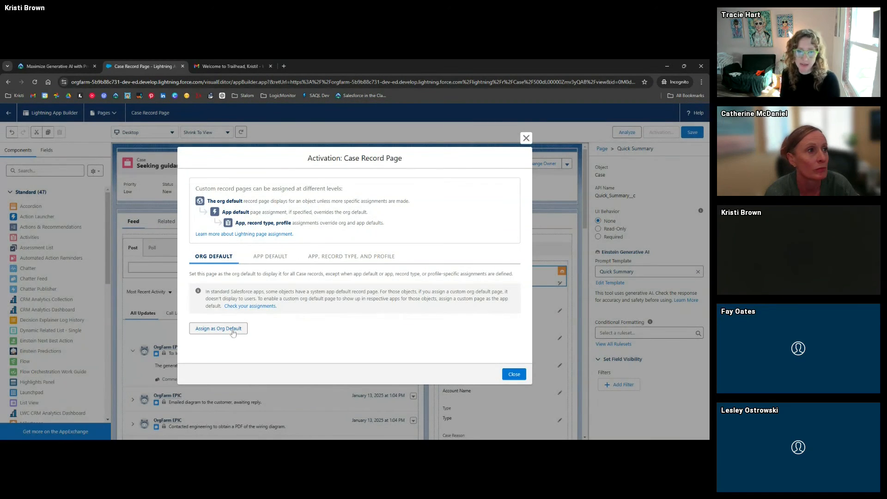
left_click(224, 331)
left_click(514, 338)
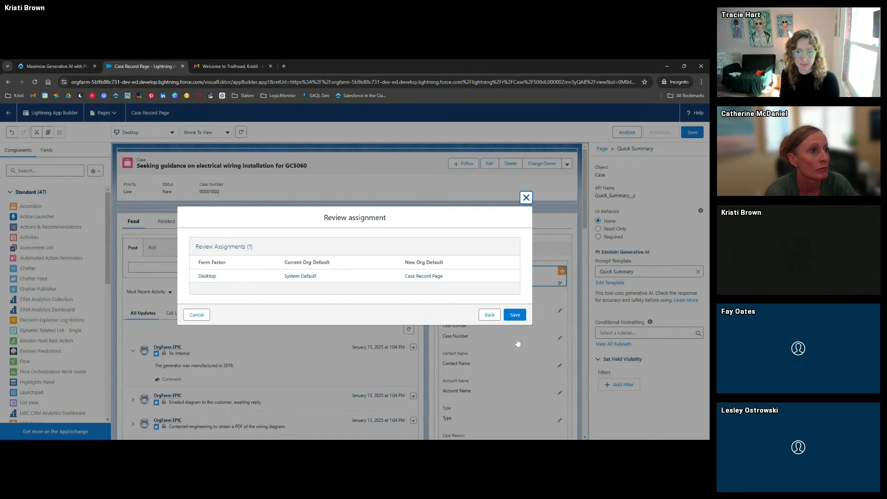
left_click(515, 315)
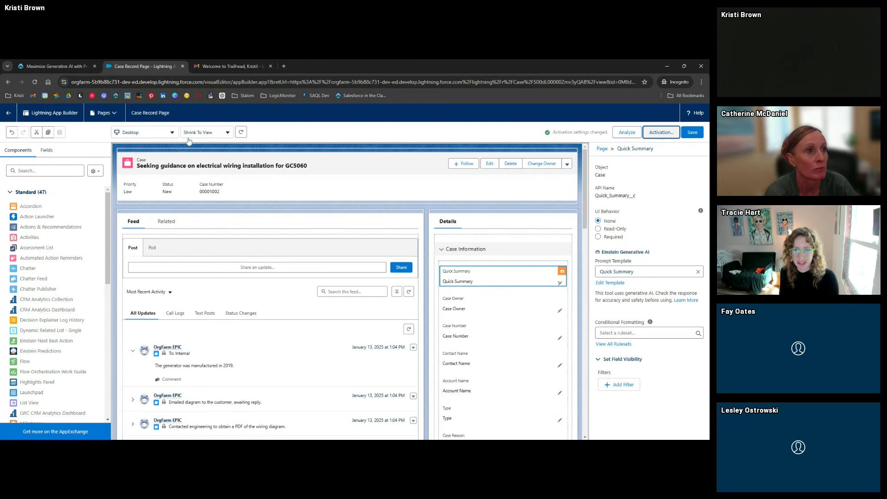
left_click(693, 132)
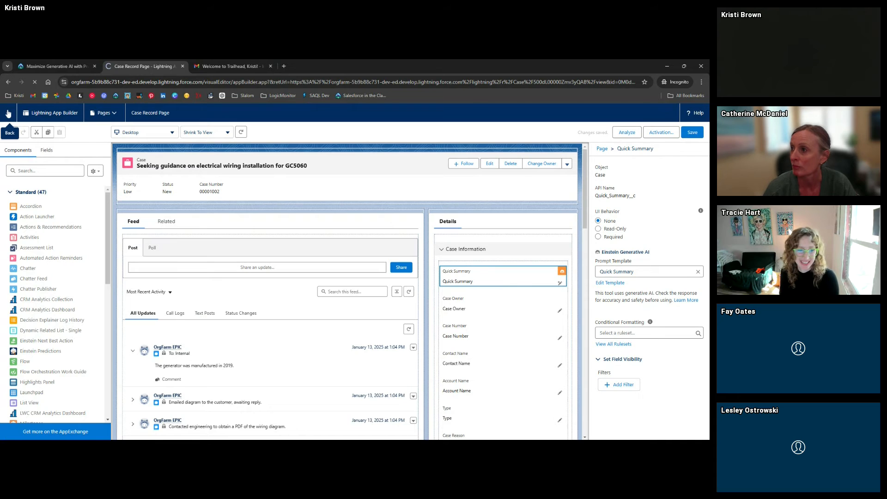
Return to case 00001002, edit the Quick Summary field, and have Einstein draft its content
left_click(8, 113)
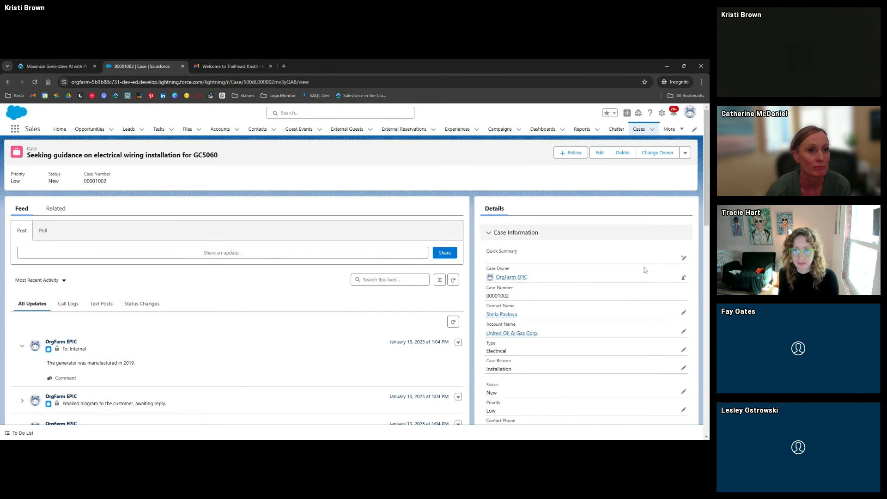
left_click(684, 259)
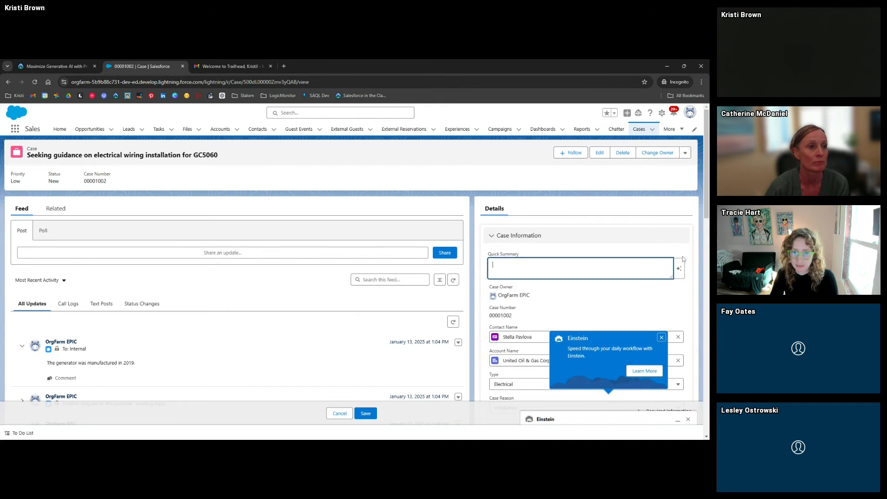
left_click(661, 337)
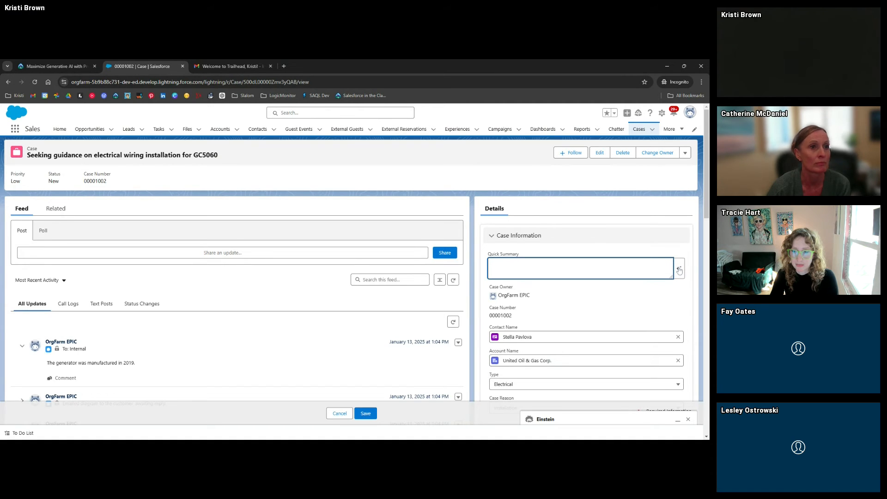
left_click(679, 268)
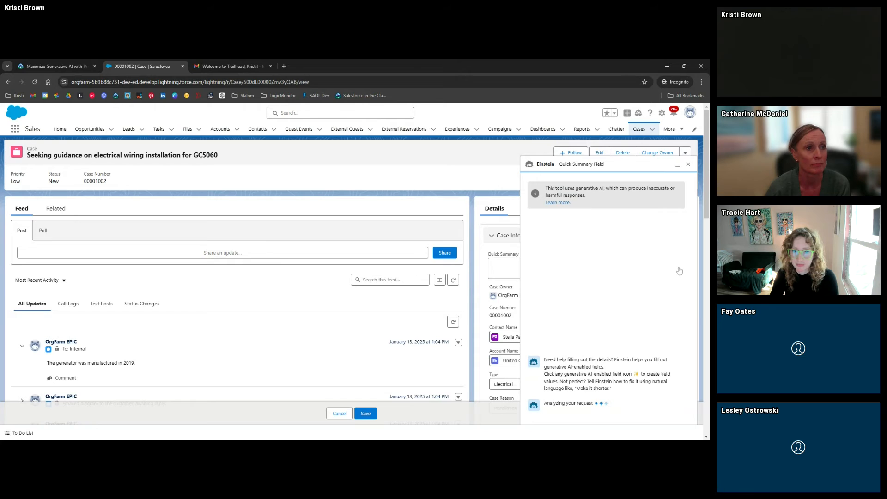
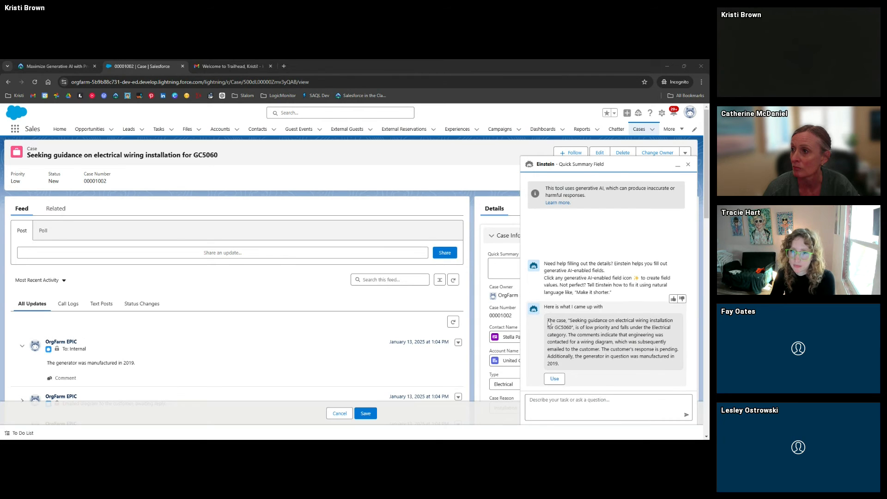
Insert Einstein's generated summary into the case's Quick Summary field
left_click_drag(548, 321, 574, 357)
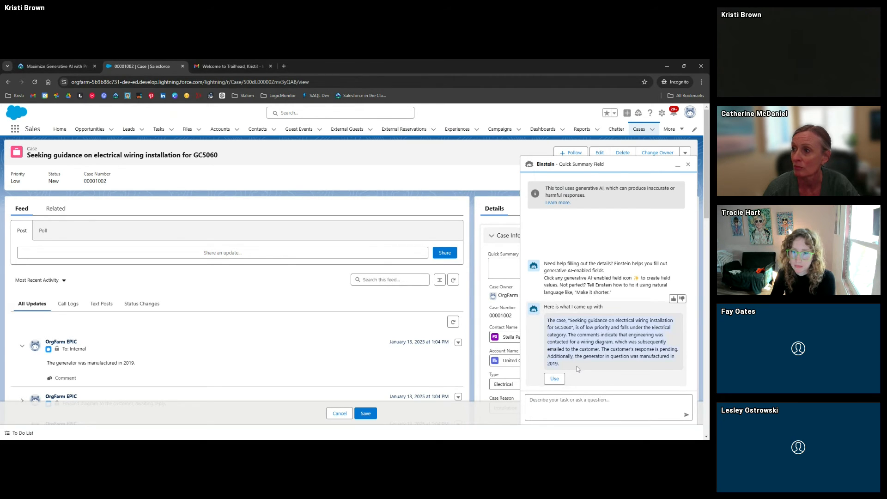
left_click(554, 378)
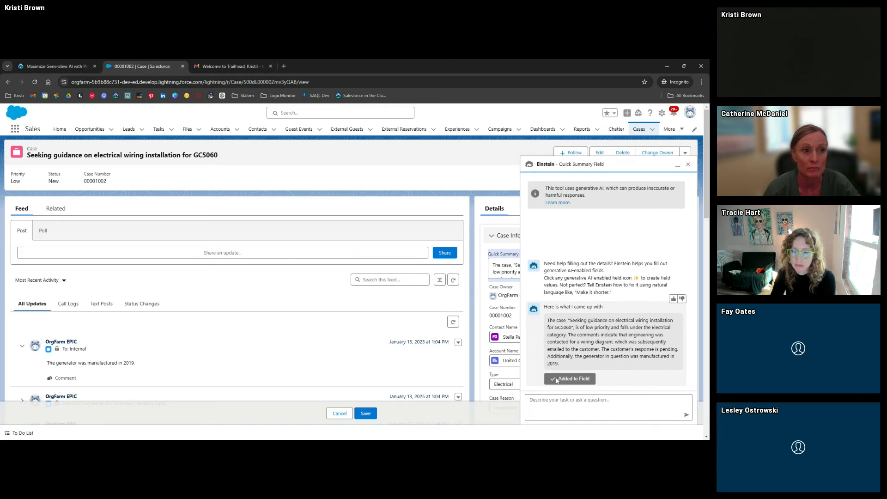
left_click(677, 165)
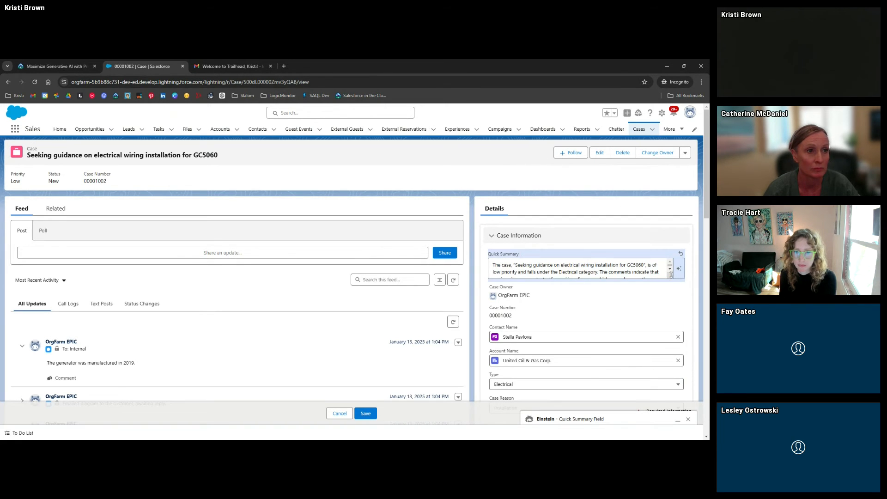
Enlarge the Quick Summary box and ask Einstein to regenerate the summary
left_click_drag(671, 276, 671, 323)
left_click(575, 294)
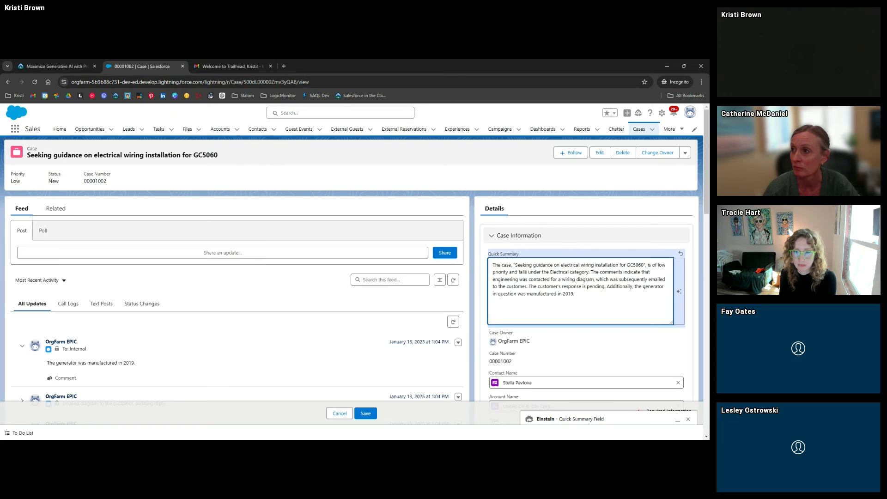
left_click(677, 294)
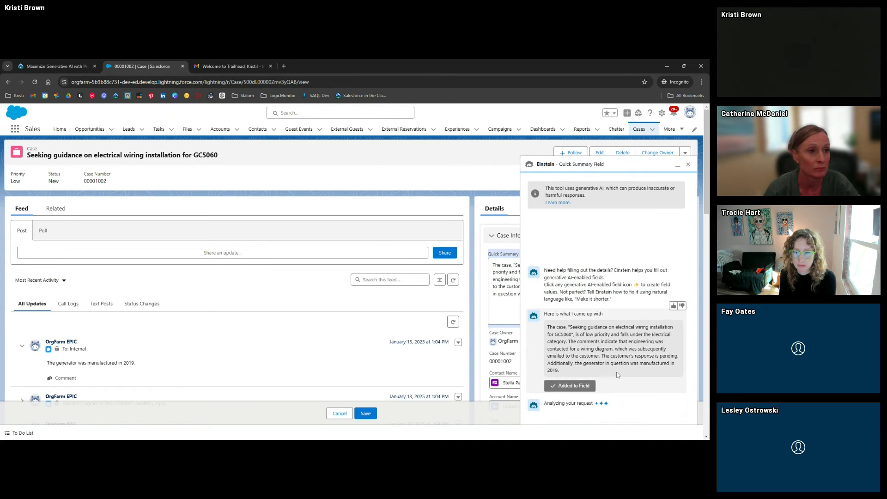
Have Einstein make the summary longer and more professional, and insert that rewrite
scroll(605, 381, "down", 2)
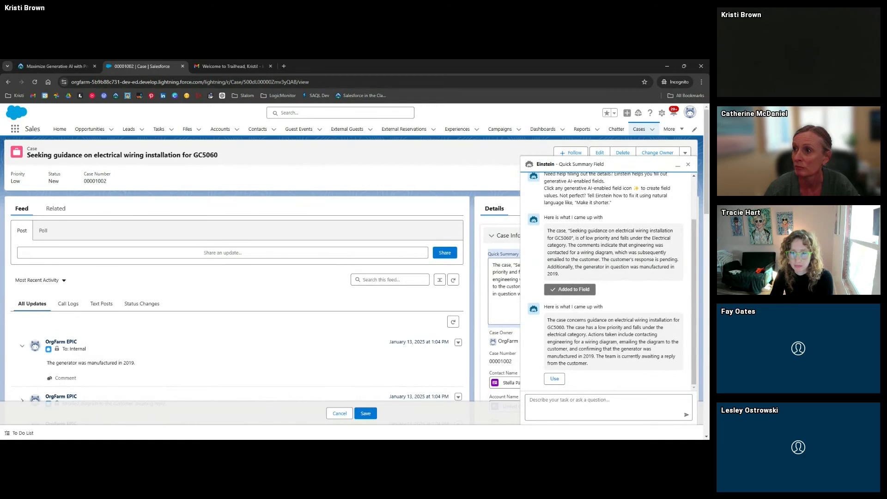
type("make this longer")
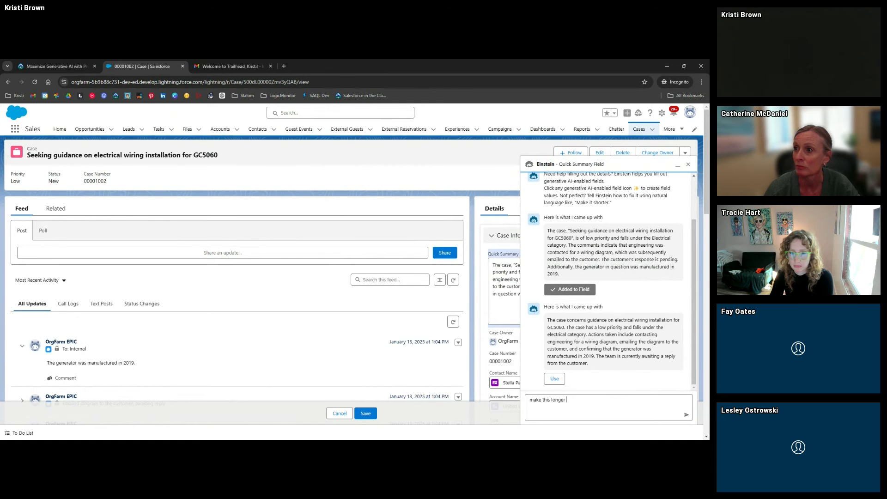
key("Return")
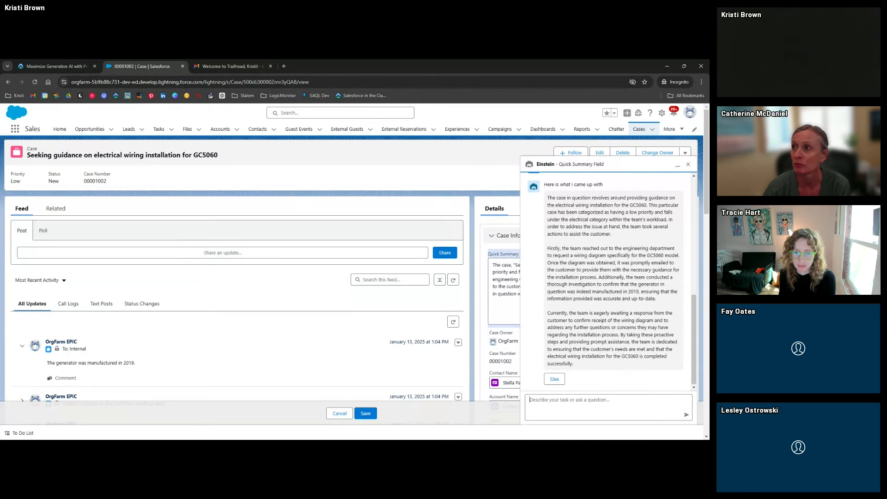
type("make it more ")
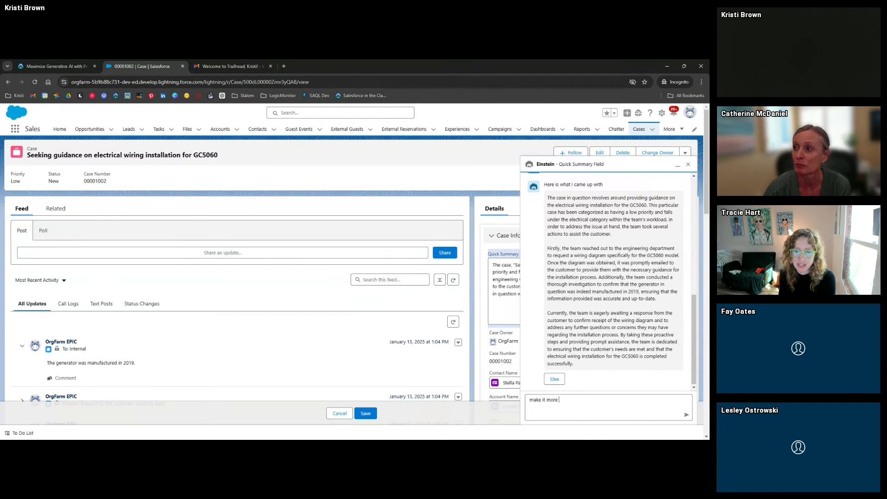
type("professional")
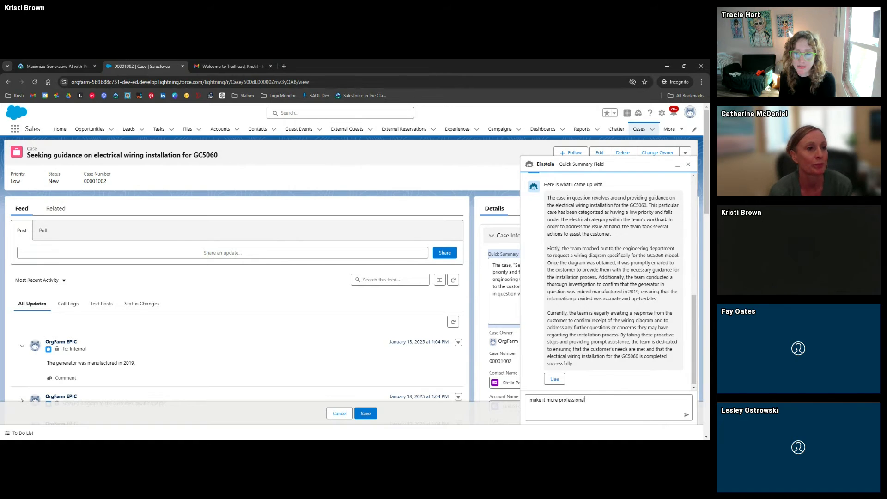
key("Return")
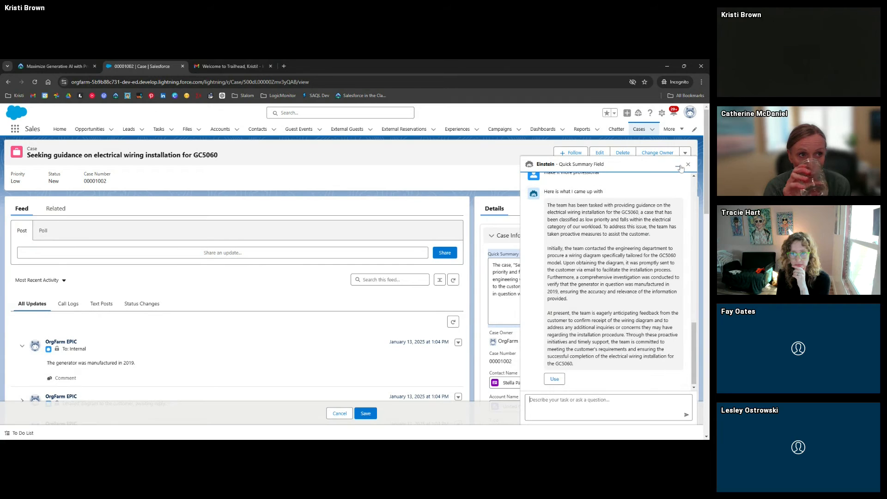
left_click(554, 378)
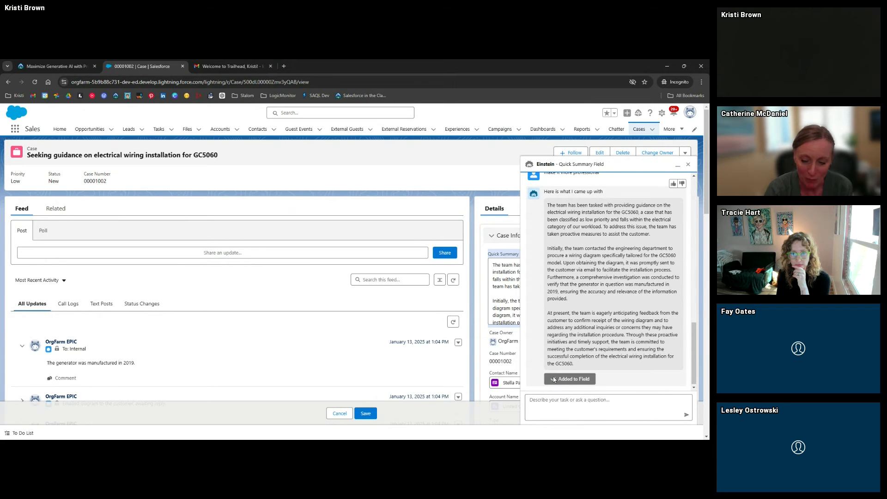
left_click(678, 165)
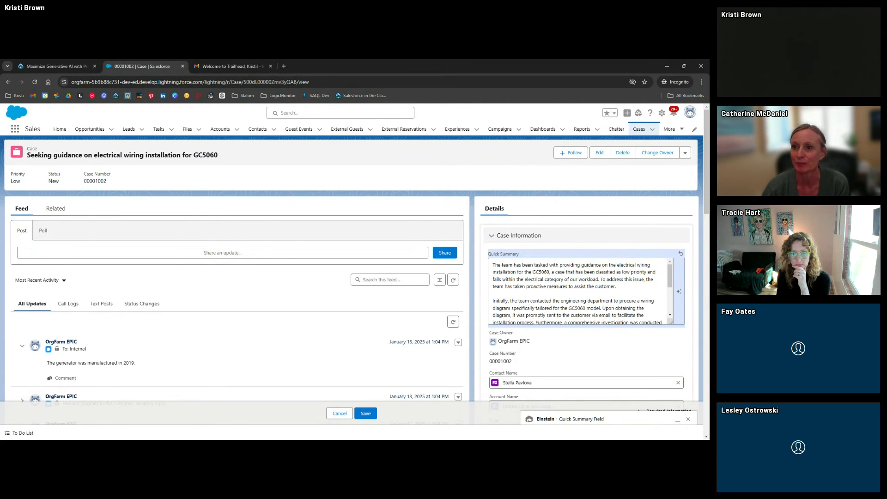
Add and then delete a test line in Quick Summary, then save the case
left_click(577, 286)
scroll(577, 286, "down", 3)
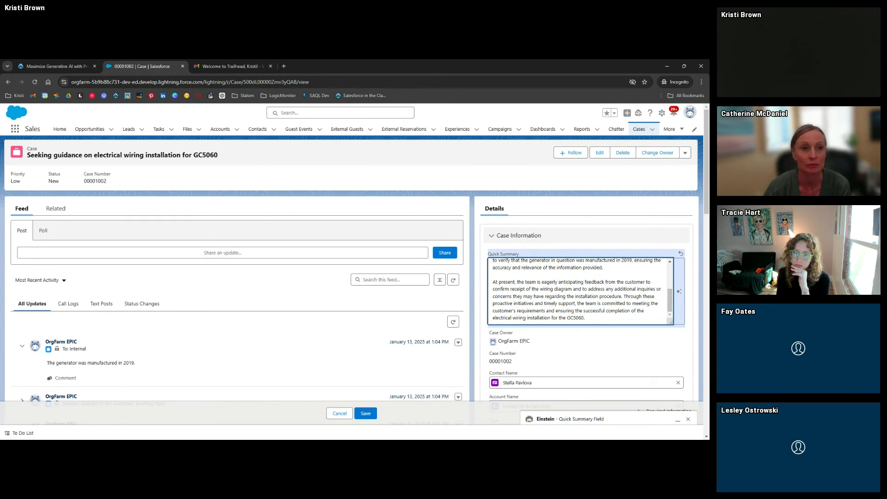
key("Return")
key("Return")
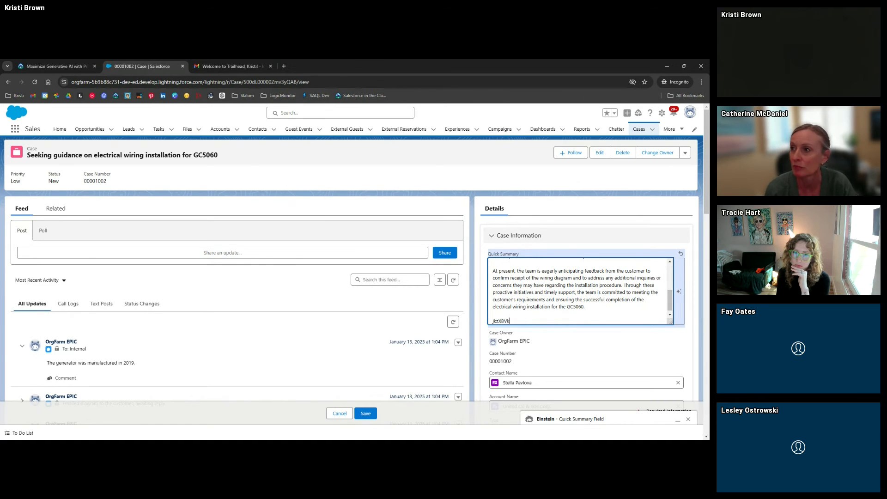
type("jkzXBVkjSBVKJDCBVkjXCBVkjcxbvxkl")
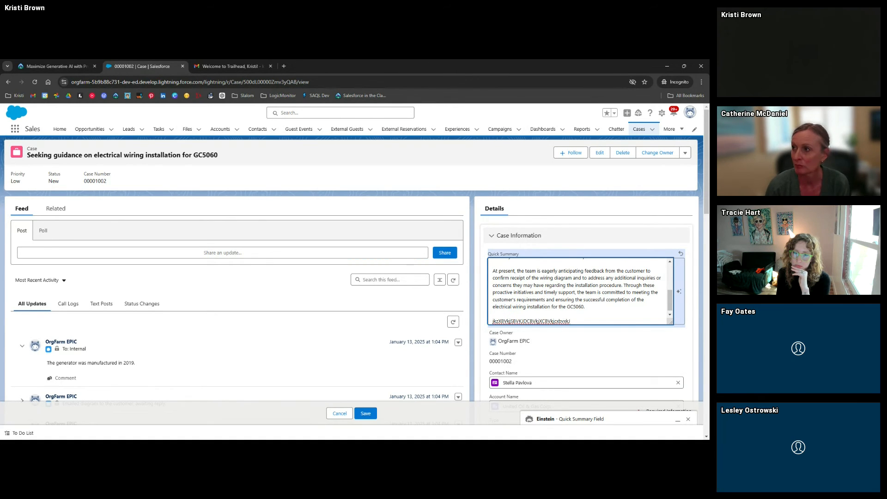
key("shift+Home")
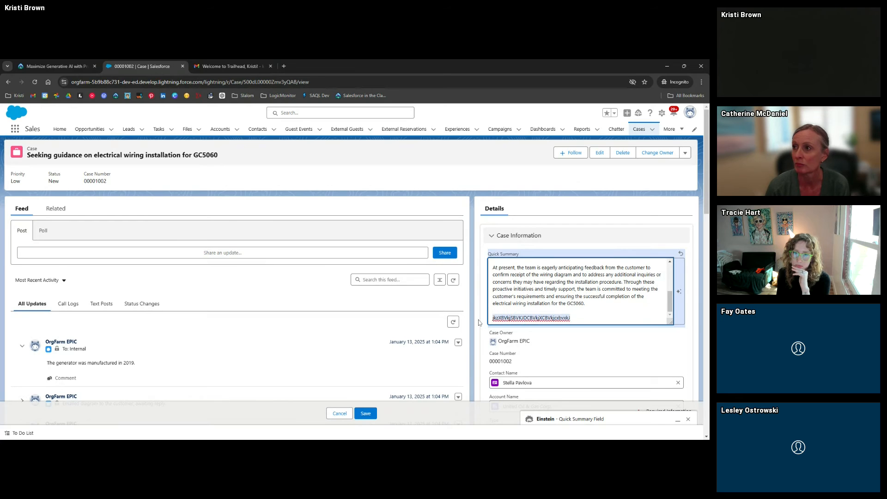
key("BackSpace")
key("BackSpace")
key("BackSpace")
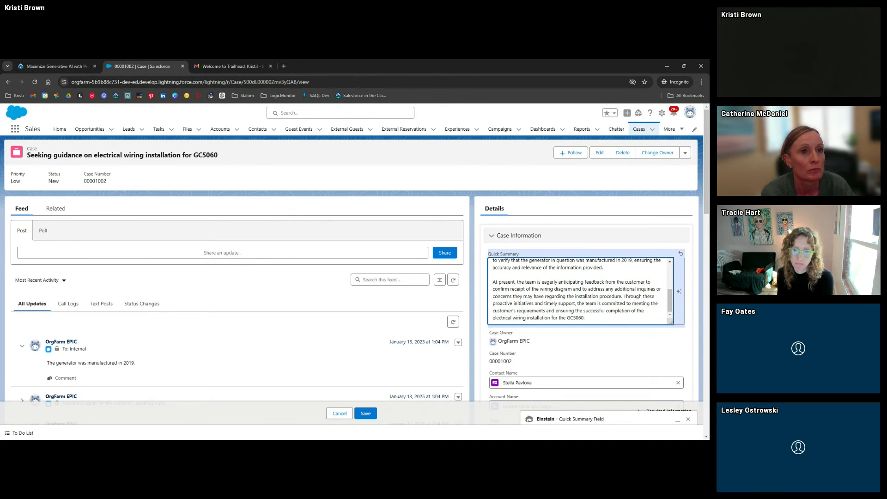
left_click(367, 415)
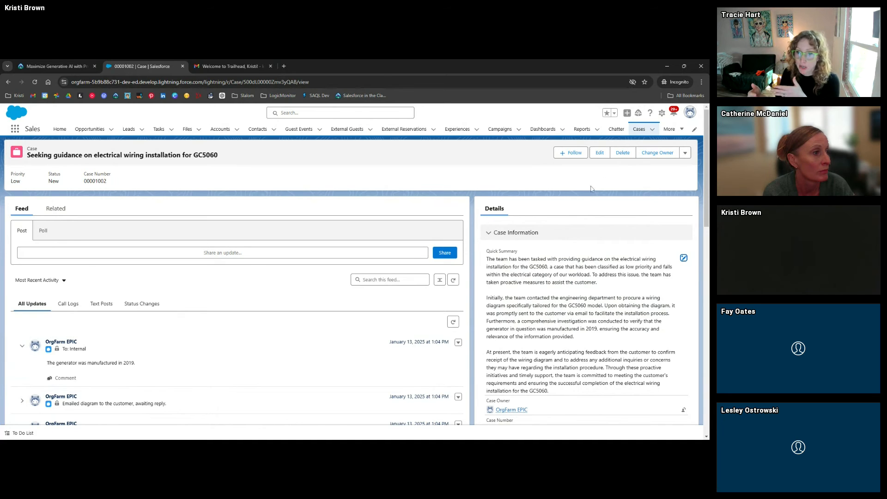
Edit the Case page in App Builder and show the Quick Summary field's formatting rulesets
left_click(661, 112)
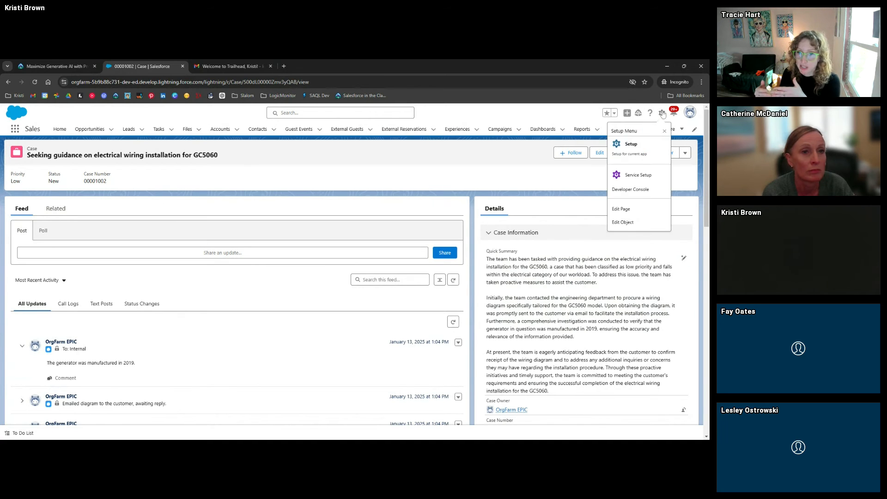
left_click(633, 210)
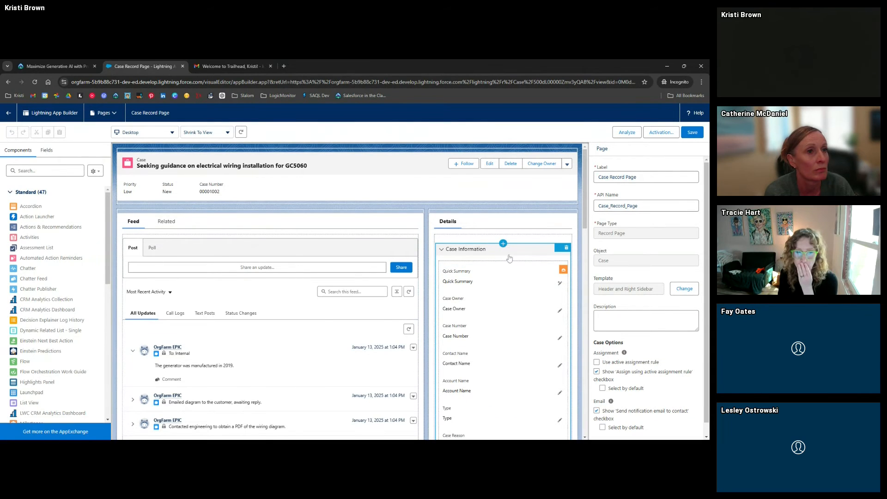
left_click(491, 272)
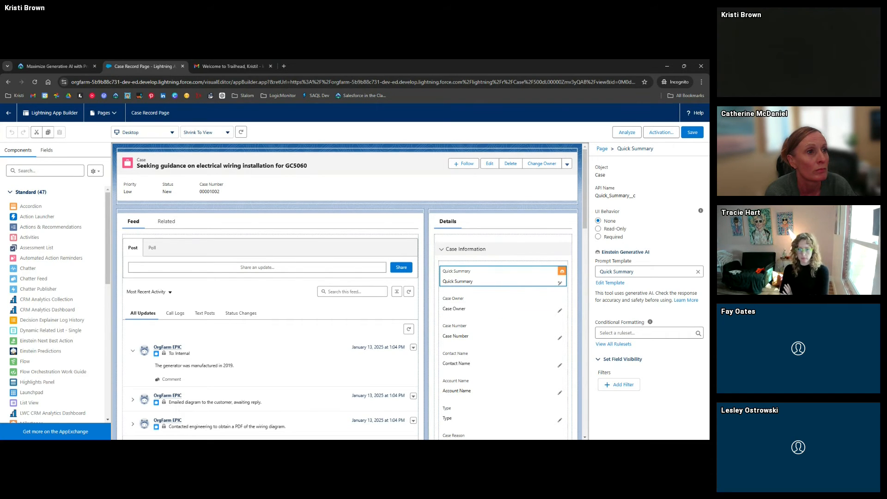
left_click(645, 333)
left_click(629, 318)
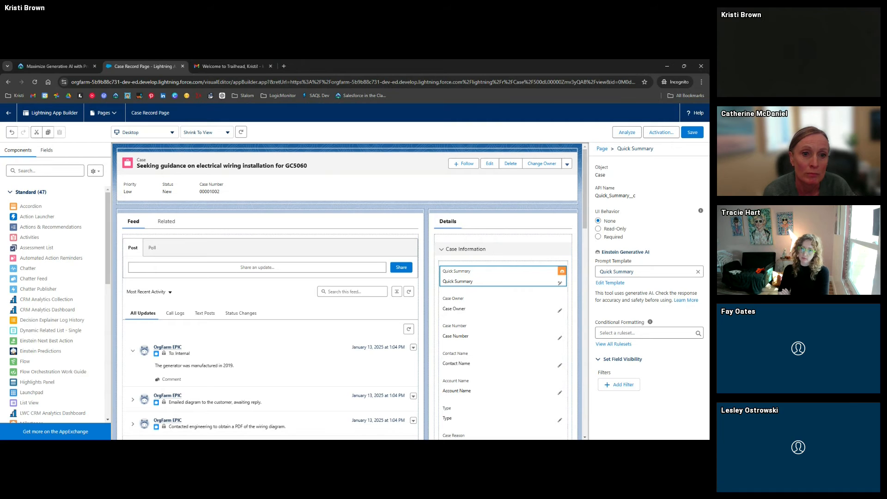
left_click(646, 332)
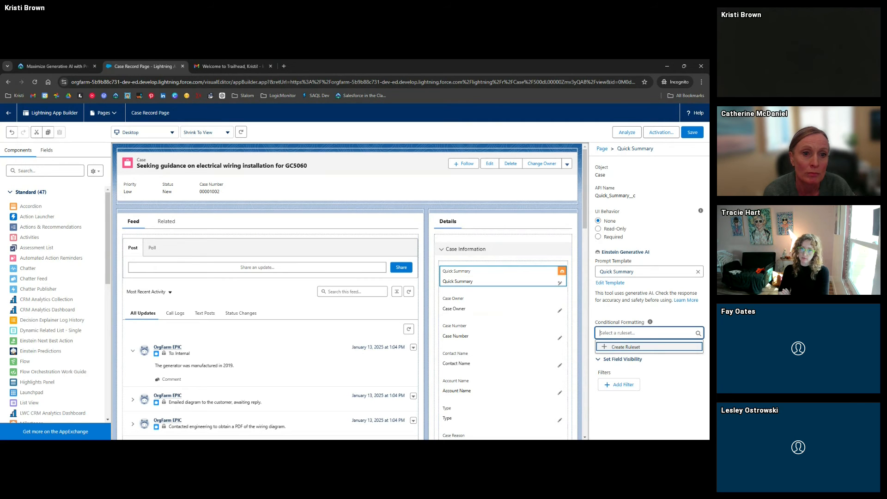
Start a new conditional formatting ruleset whose rule uses the Loading Spinner icon
left_click(623, 351)
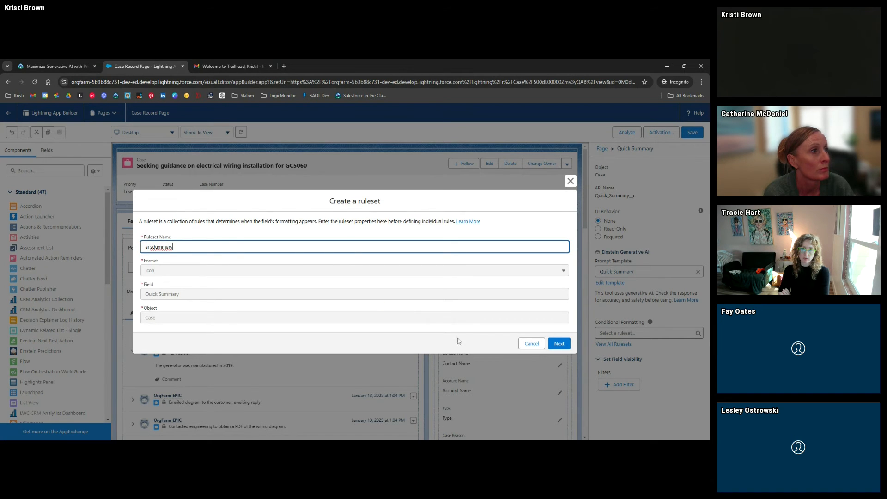
left_click(559, 343)
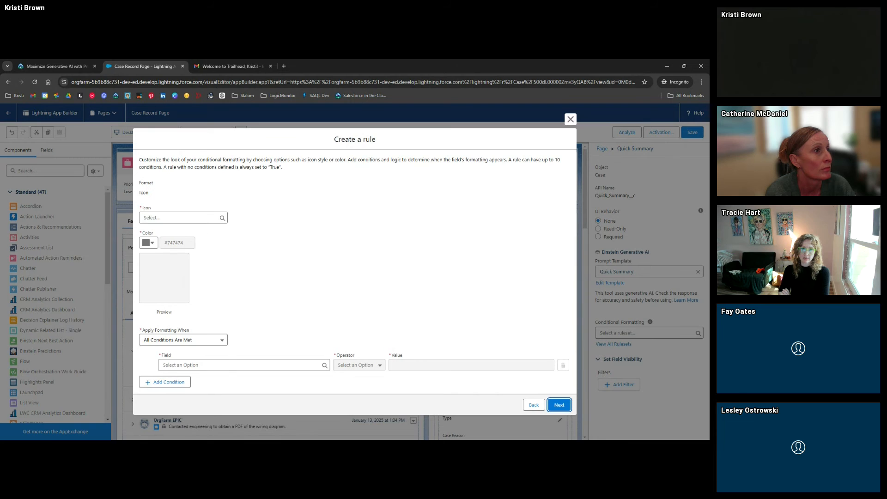
left_click(180, 217)
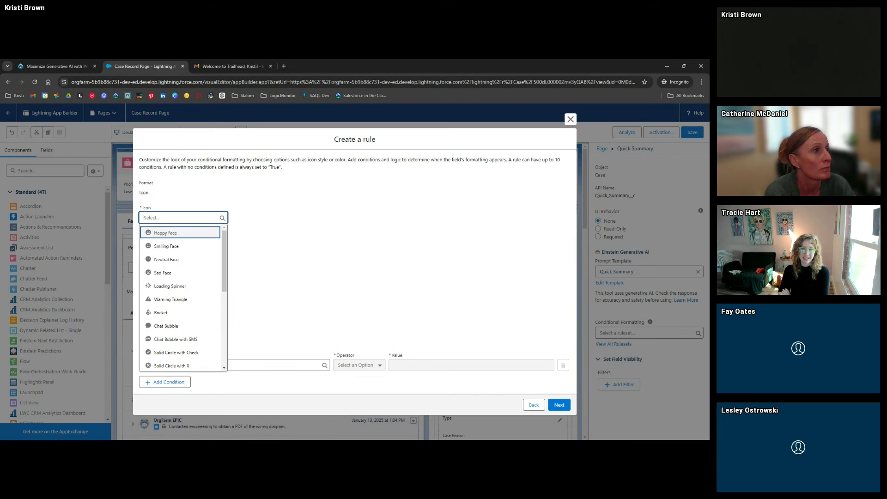
left_click(178, 288)
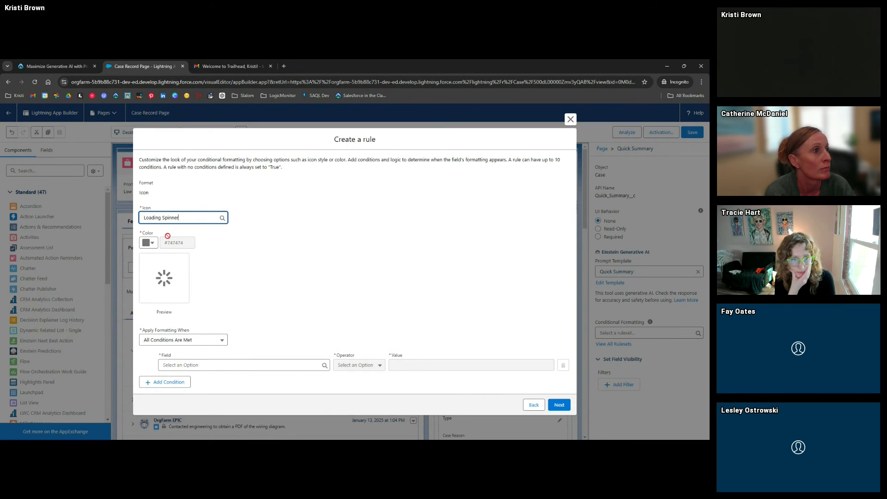
Set the rule's condition to Closed Equal True
left_click(209, 369)
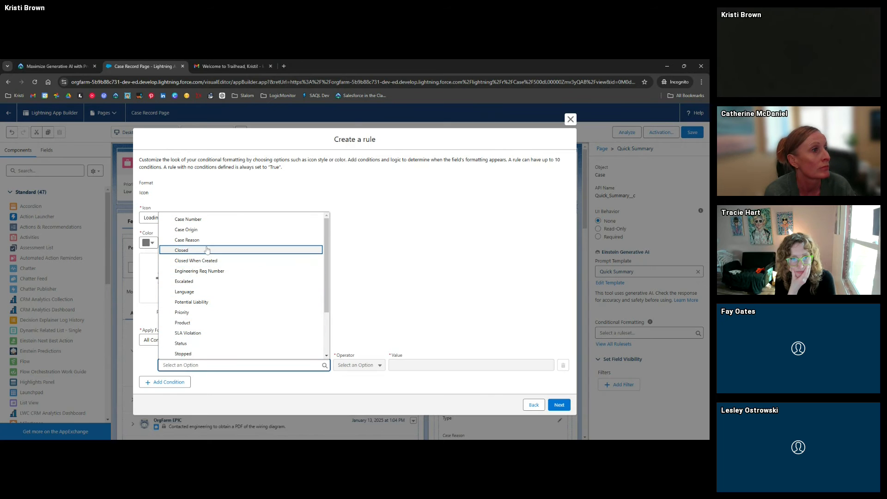
scroll(257, 283, "down", 1)
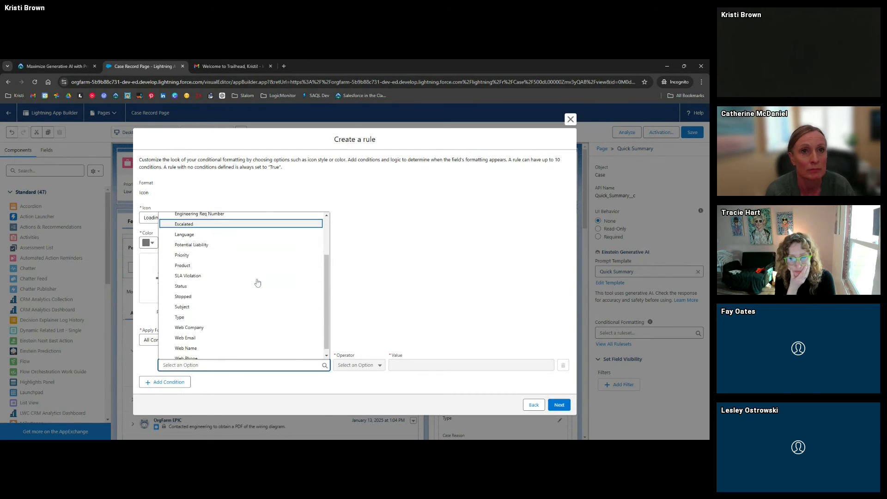
scroll(236, 309, "up", 1)
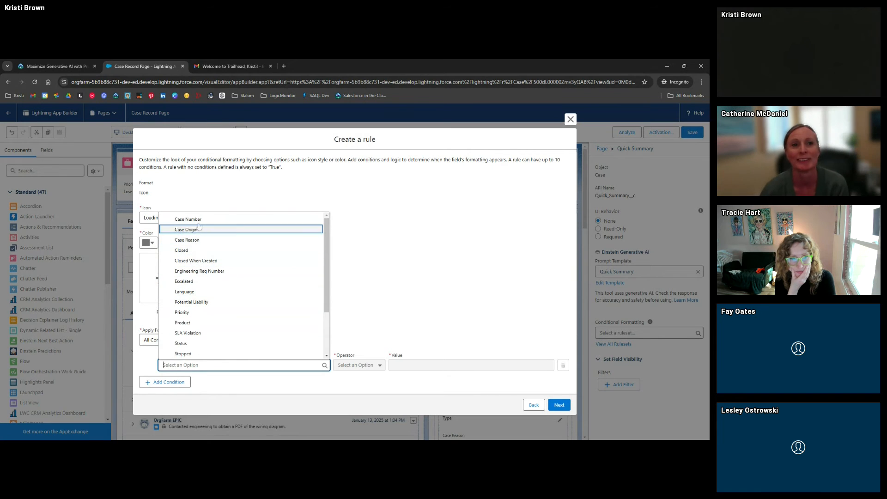
left_click(192, 250)
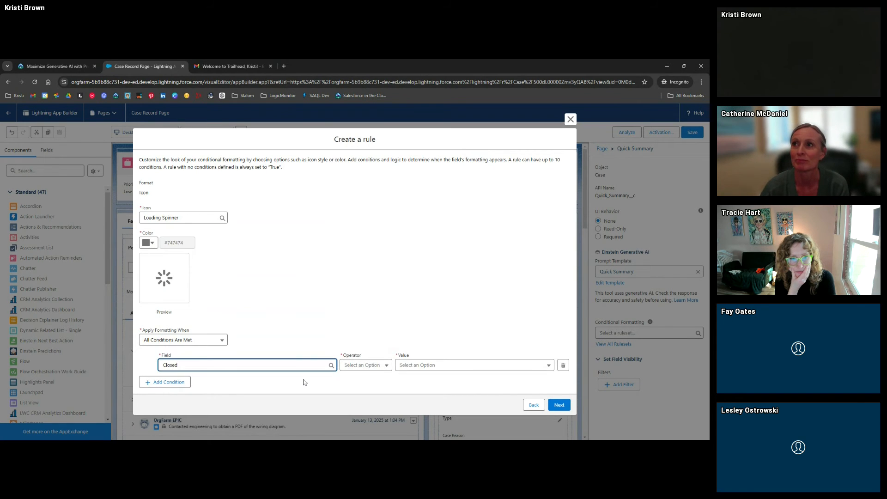
left_click(373, 367)
left_click(377, 383)
left_click(415, 367)
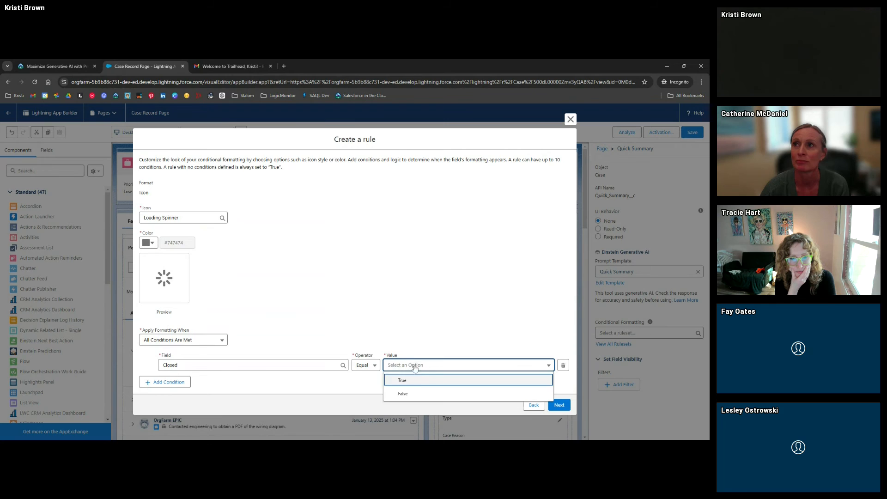
left_click(418, 382)
left_click(406, 343)
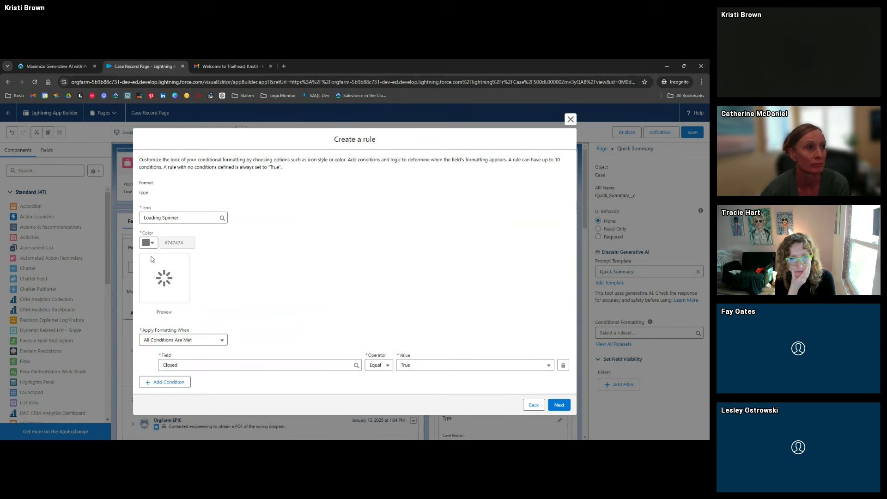
Color the spinner icon orange, finish the rule, and save the ruleset
left_click(151, 243)
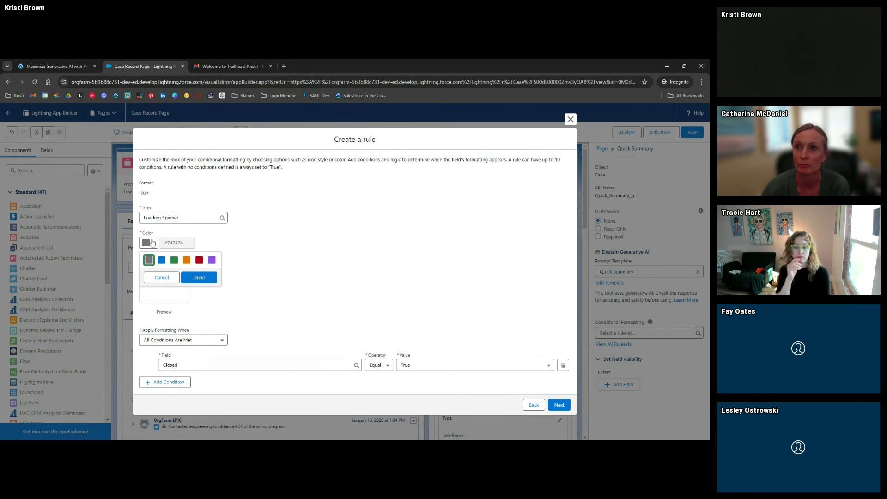
left_click(186, 260)
left_click(193, 275)
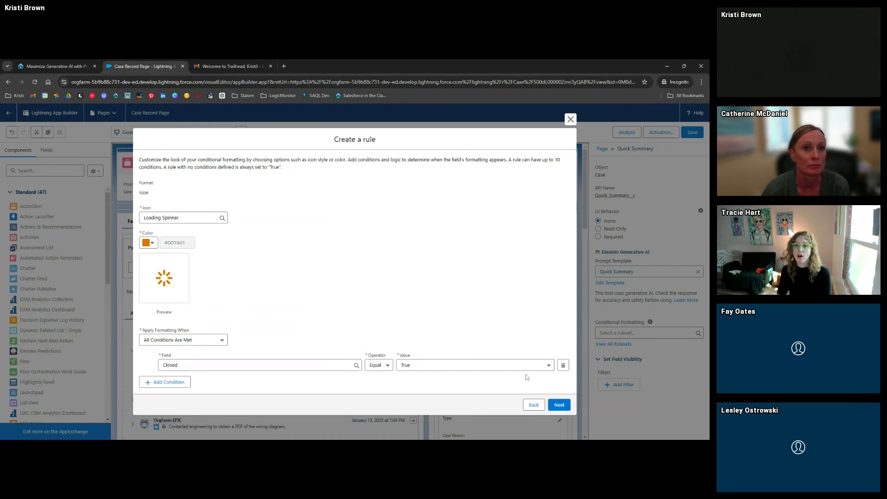
left_click(559, 405)
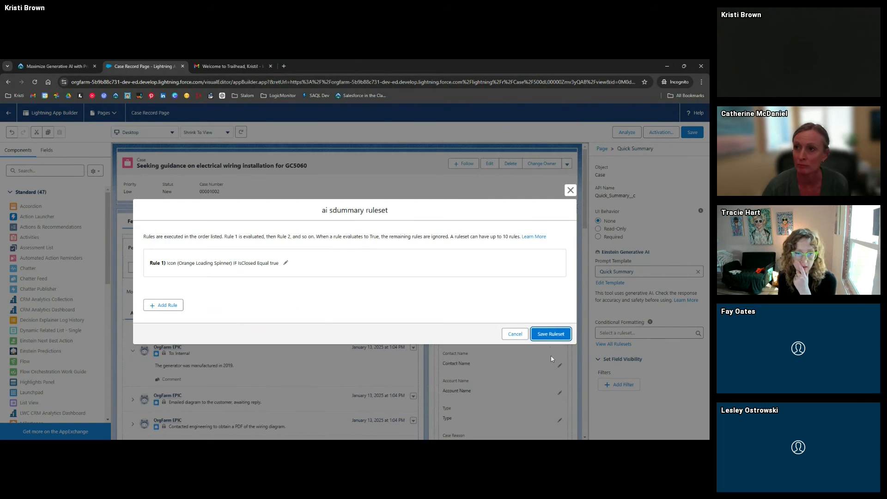
left_click(547, 338)
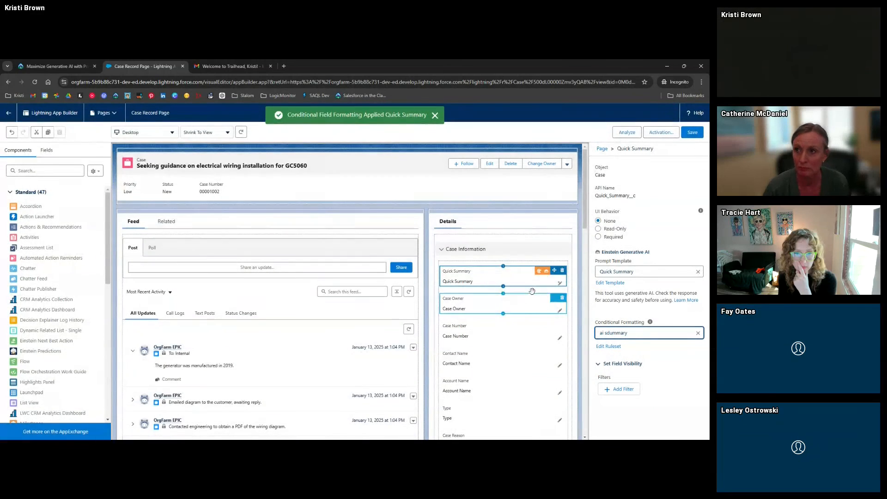
Save the Case Record Page changes in Lightning App Builder
left_click(692, 133)
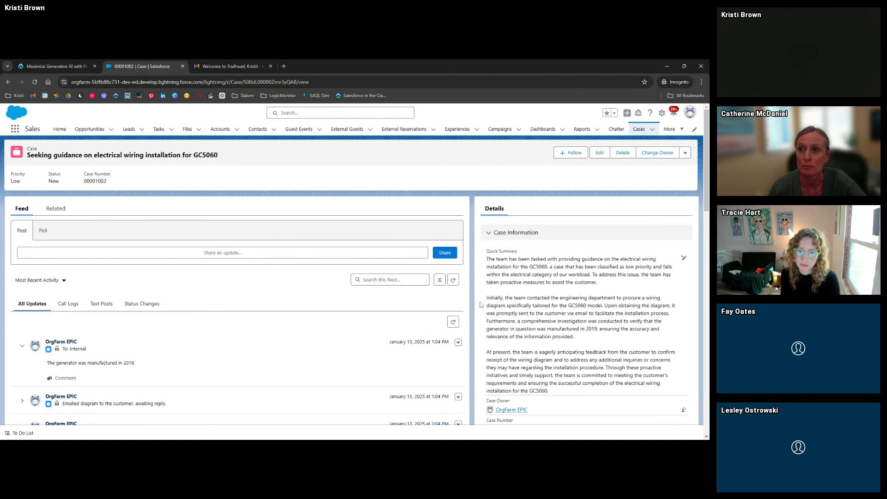
scroll(481, 305, "down", 1)
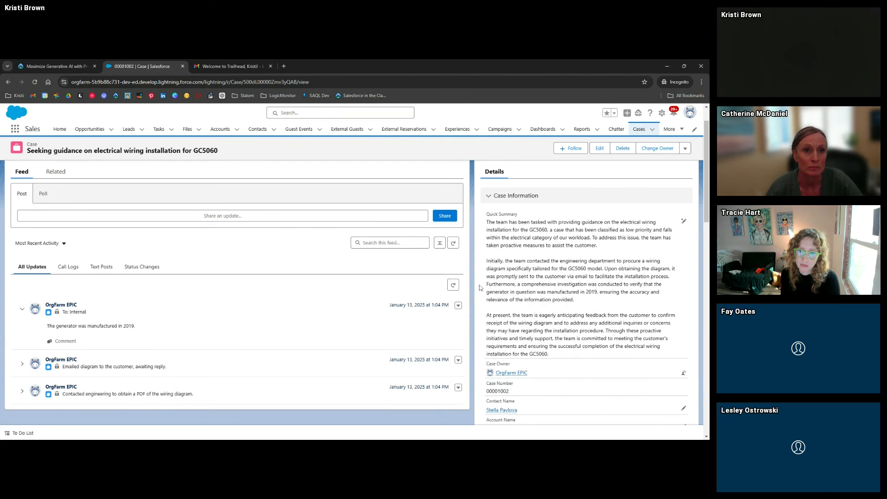
scroll(479, 287, "up", 1)
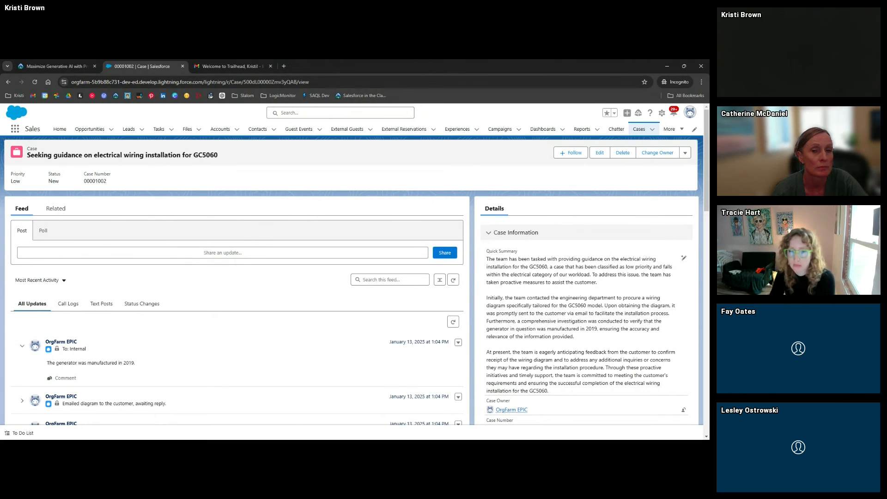
left_click(683, 257)
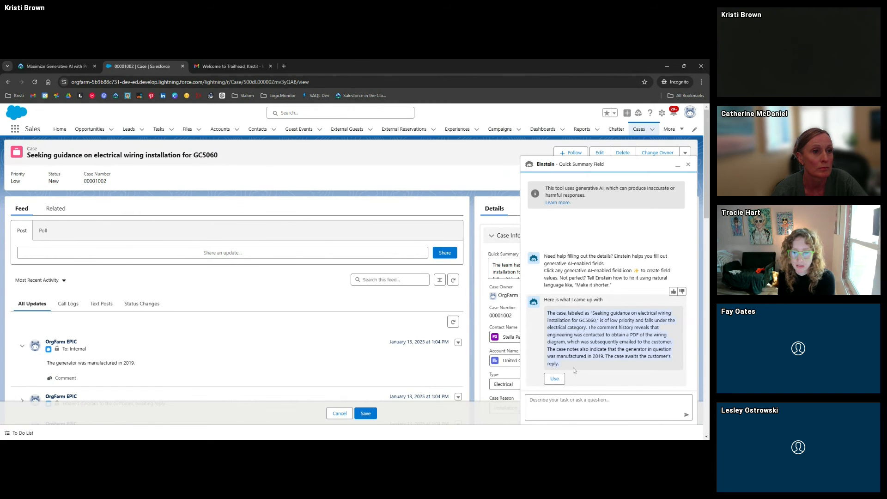
left_click(679, 165)
left_click(493, 265)
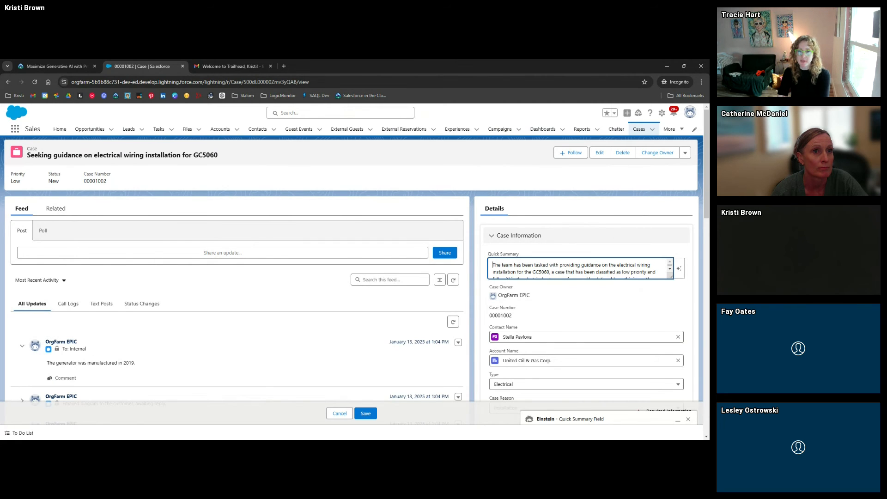
key("Return")
key("Return")
key("Up")
key("Up")
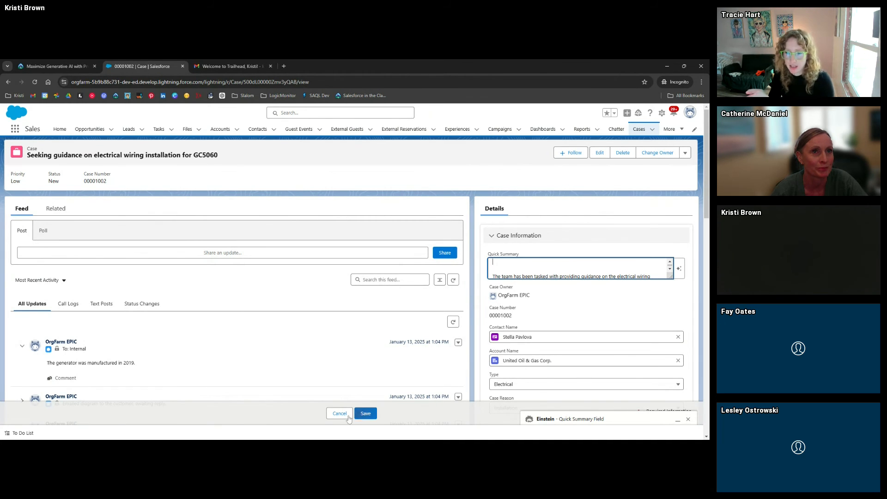
left_click(364, 413)
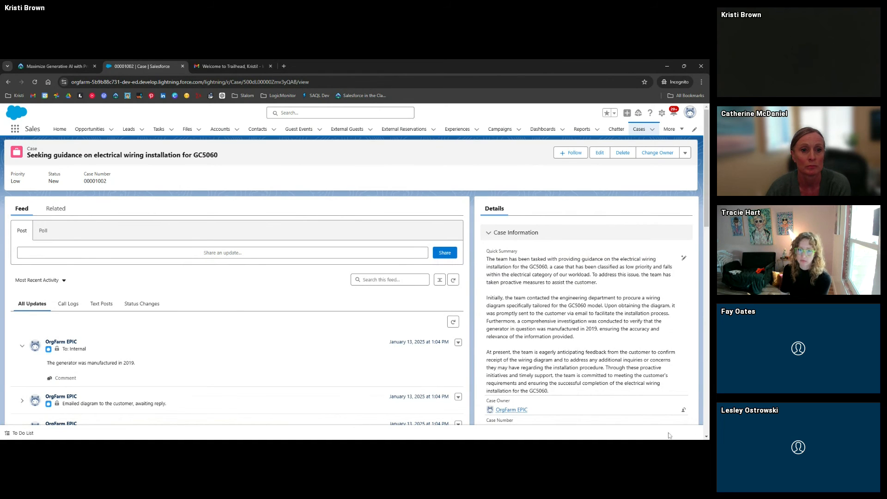
left_click(683, 260)
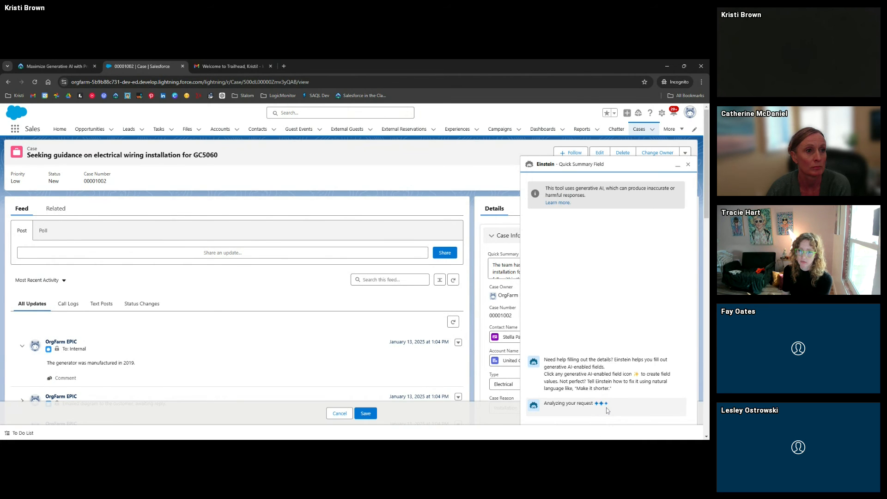
scroll(607, 410, "down", 1)
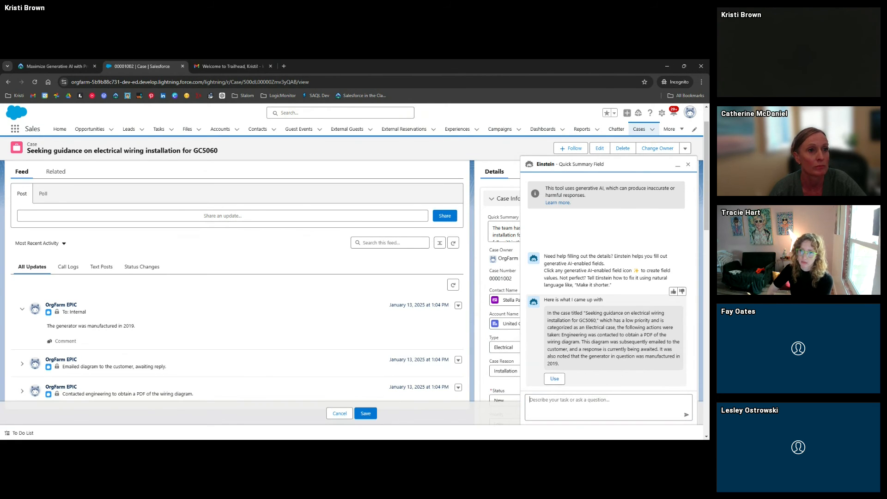
type("what are the number of records with low priority?")
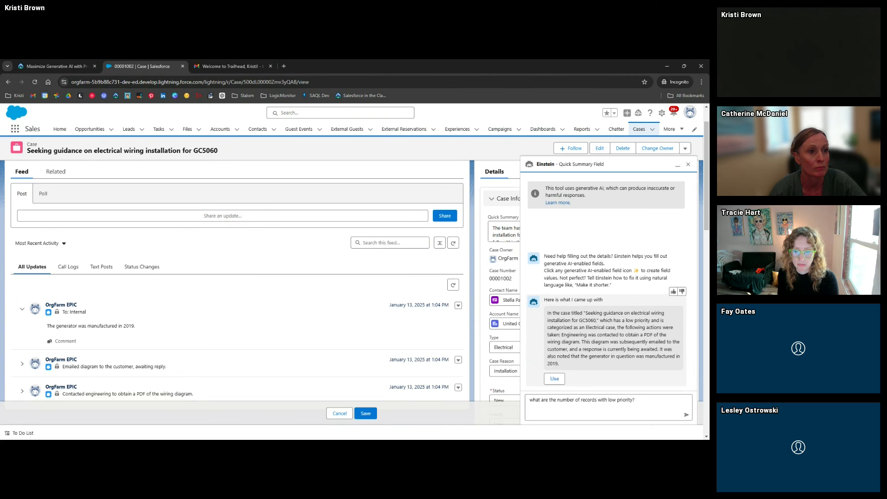
key("Return")
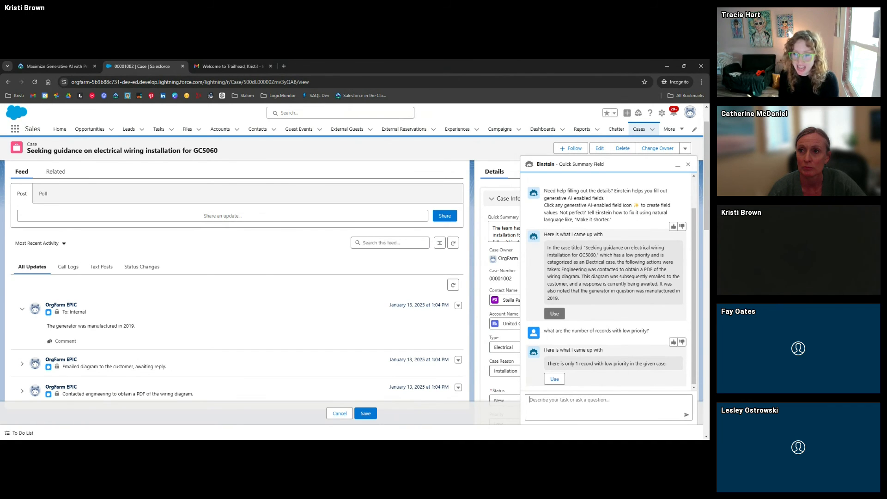
left_click(688, 164)
left_click(340, 413)
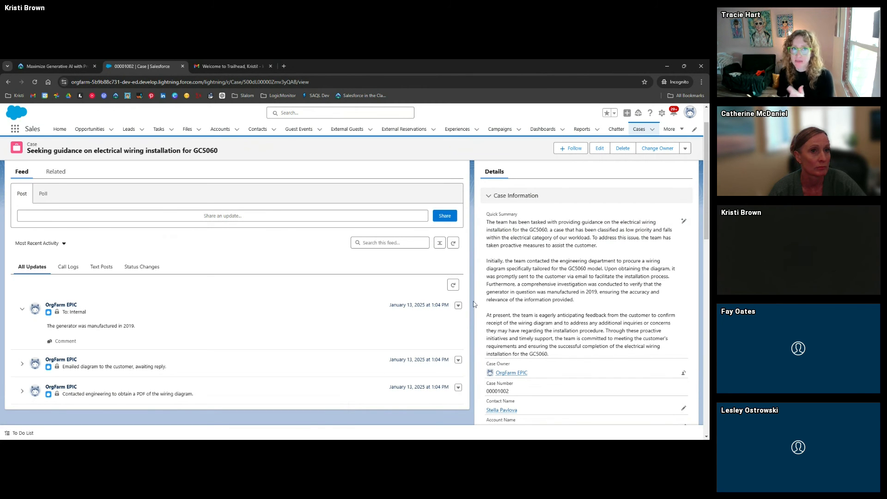
On the Trailhead Prompt Builder project page, verify the final step for 100 points
scroll(474, 304, "up", 1)
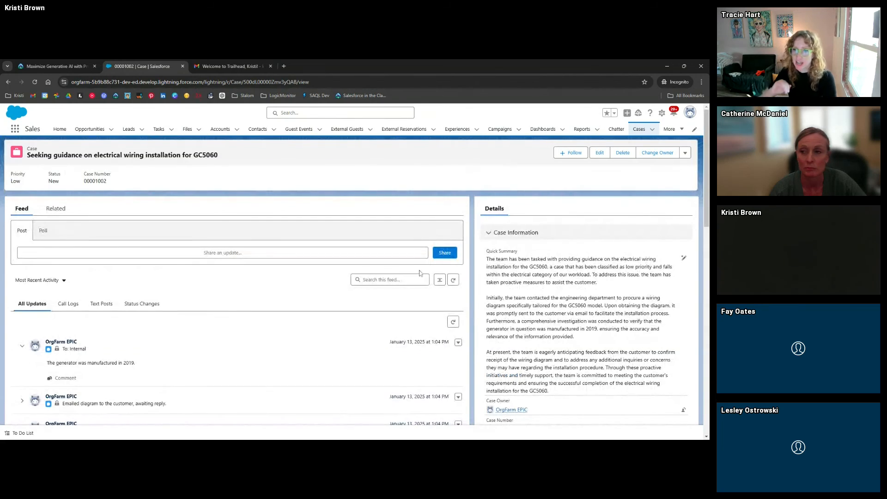
left_click(53, 65)
scroll(62, 312, "down", 10)
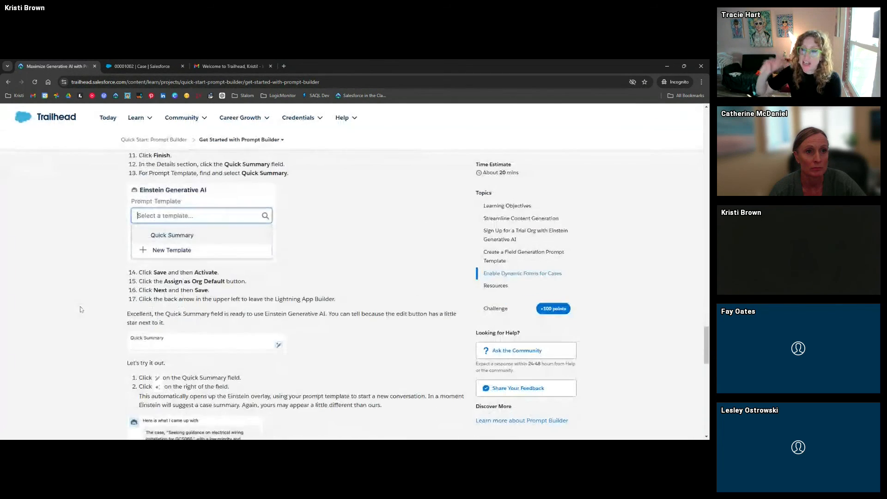
scroll(81, 309, "down", 5)
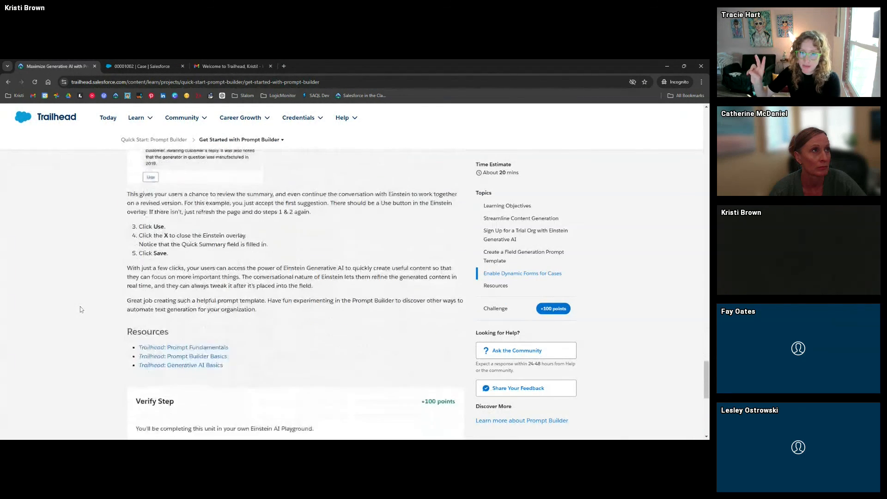
scroll(81, 309, "down", 1)
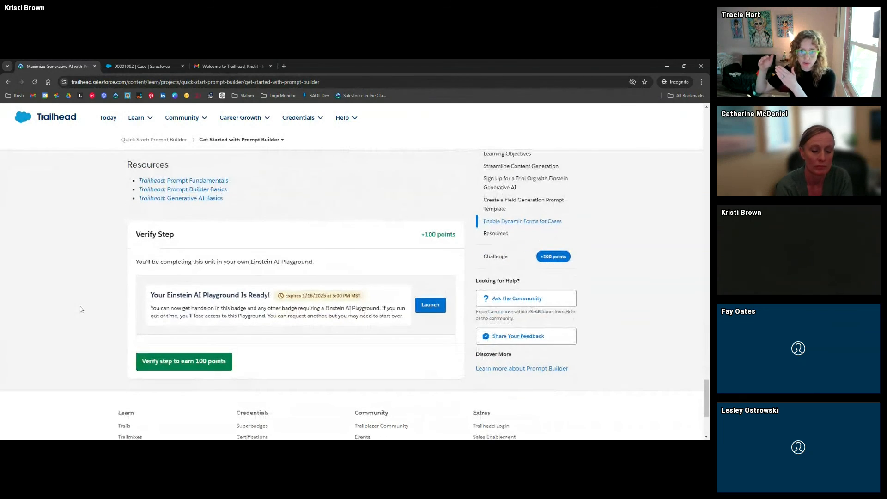
left_click(160, 365)
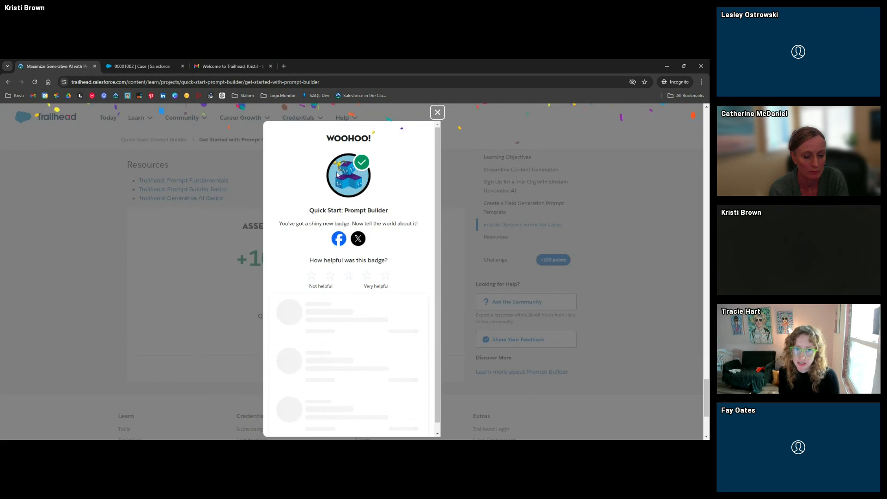
Close the badge celebration and scroll back to the top of the project page
left_click(437, 113)
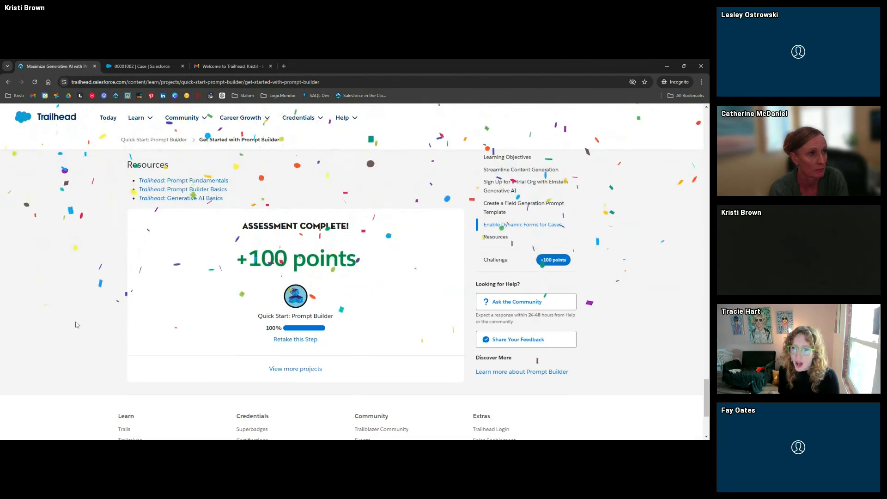
scroll(76, 325, "up", 20)
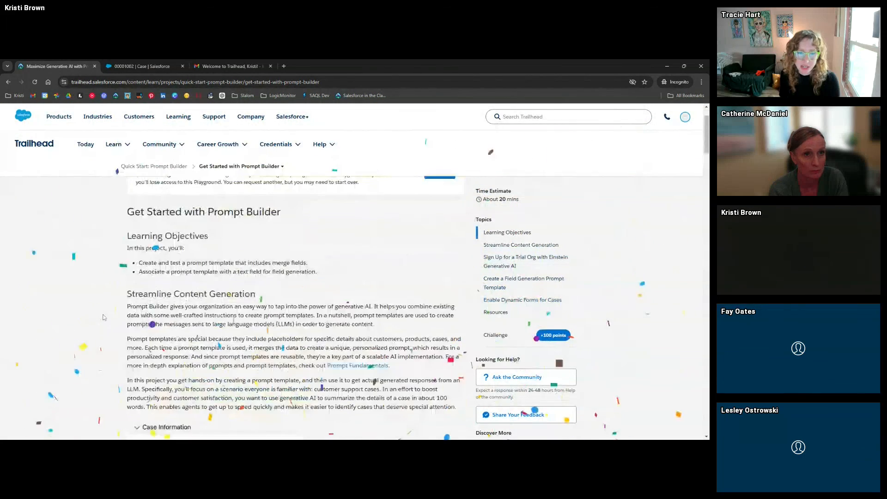
scroll(104, 317, "up", 2)
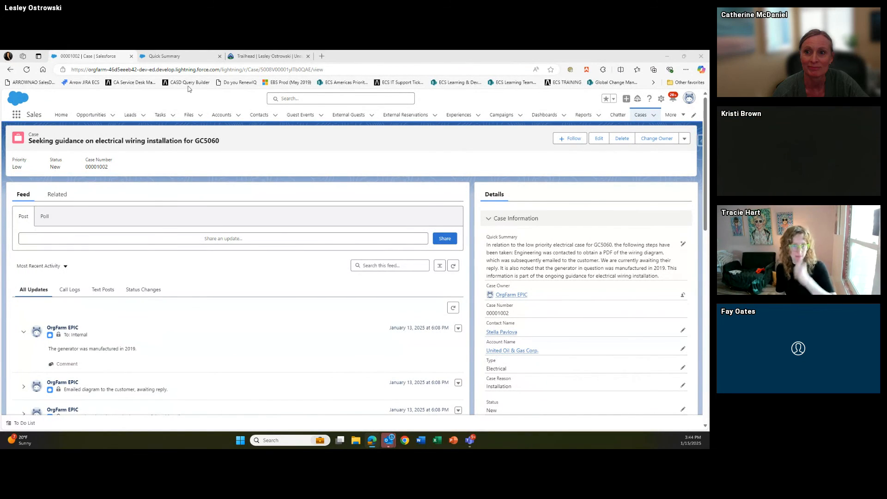
Review the Quick Summary template and the case's Quick Summary field, then return to Trailhead
left_click(165, 56)
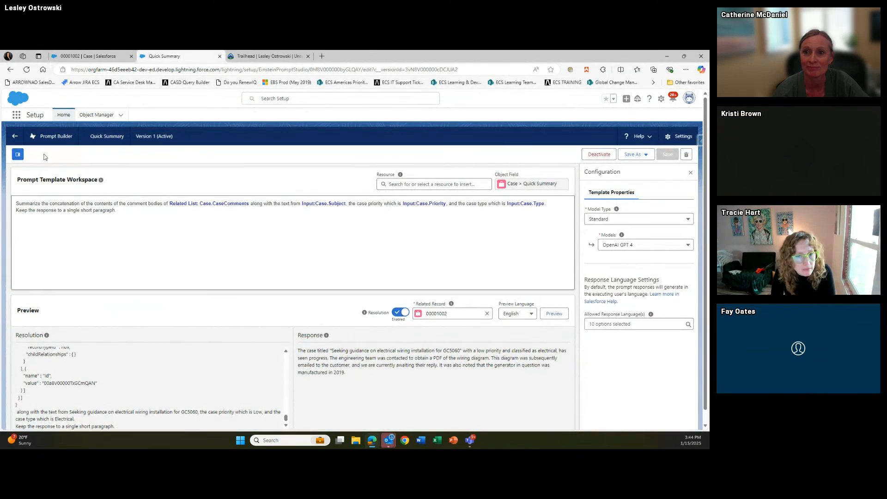
left_click(96, 59)
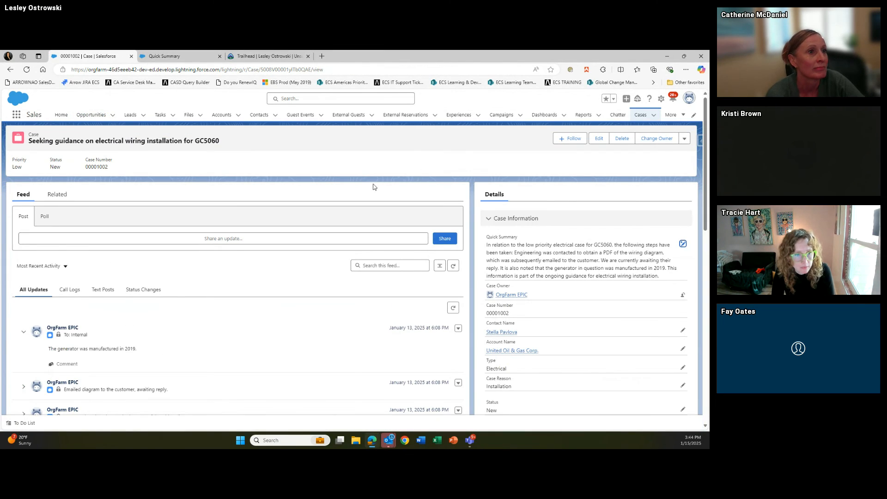
left_click_drag(487, 237, 521, 239)
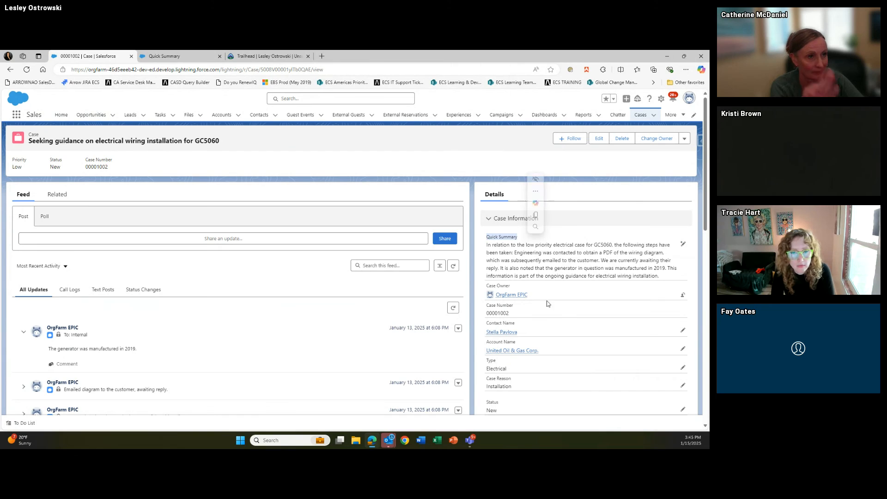
left_click(266, 57)
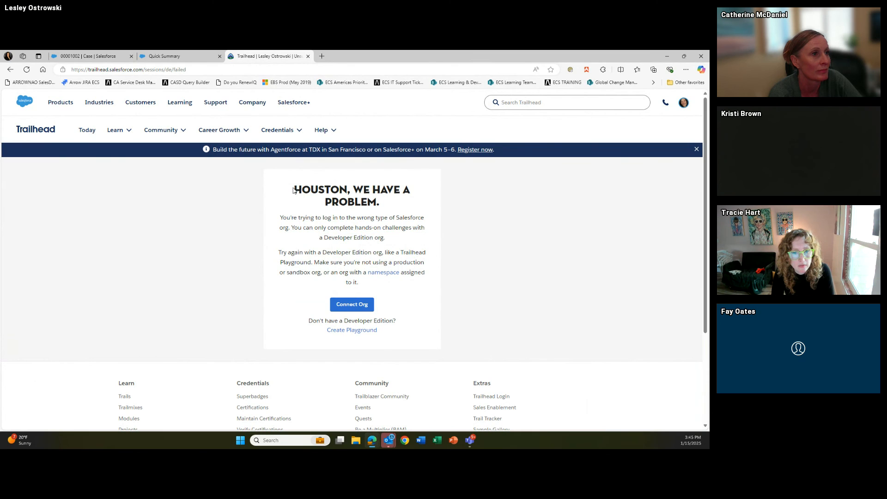
Start connecting a Developer Edition org to Trailhead through a custom domain login
left_click_drag(293, 190, 352, 191)
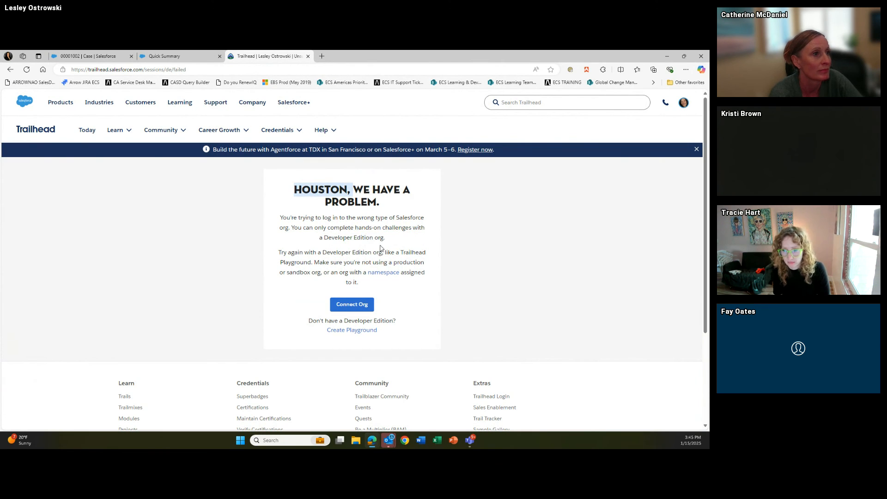
left_click(354, 305)
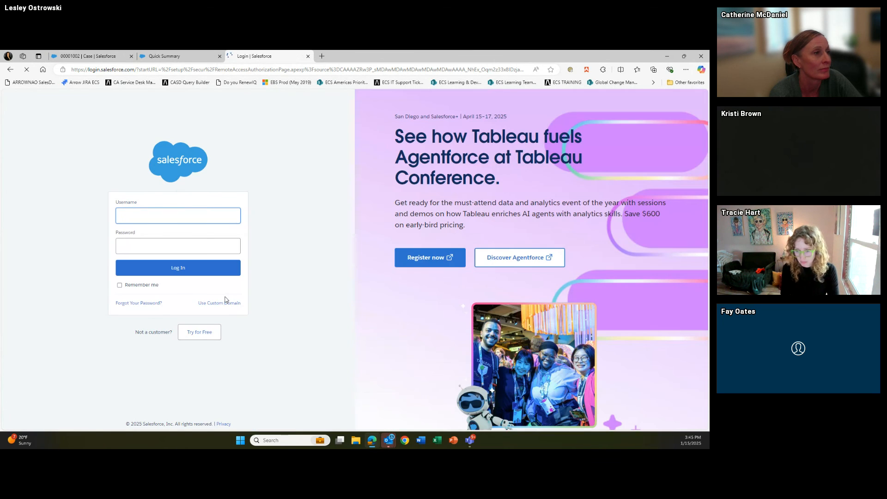
left_click(217, 303)
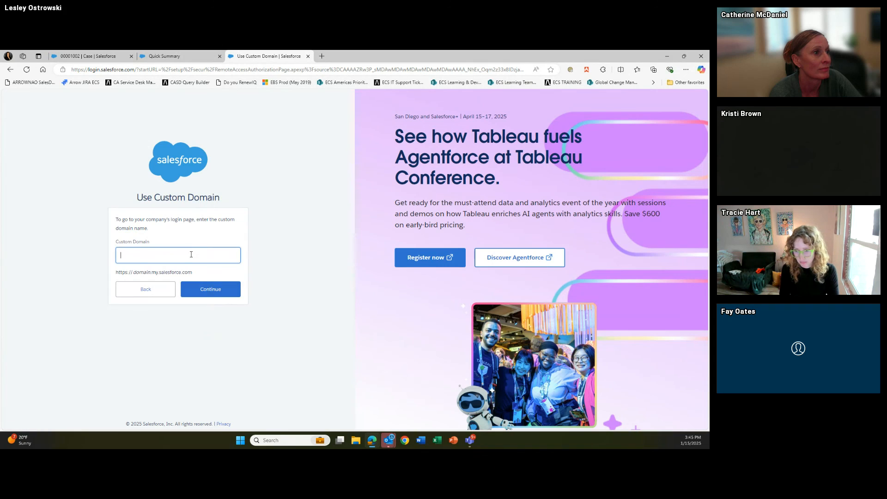
type("eforce")
left_click(207, 289)
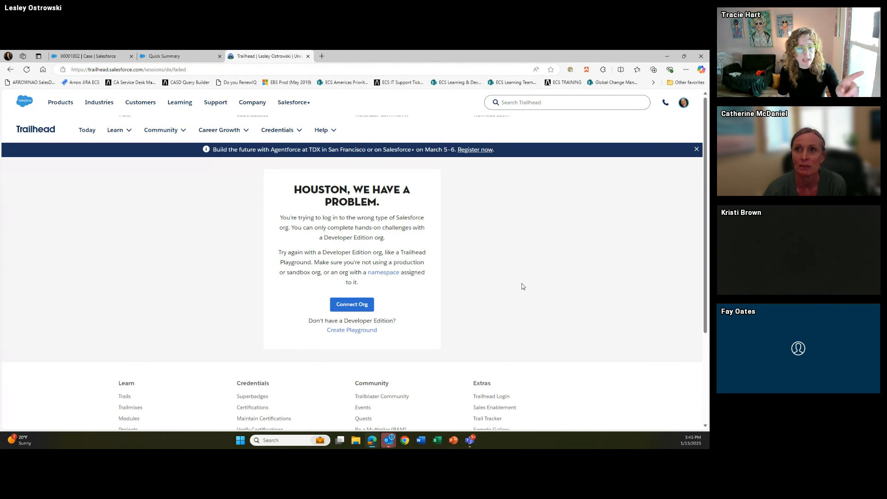
Check the logged-in user's org details and retry the Trailhead org connection
left_click(87, 58)
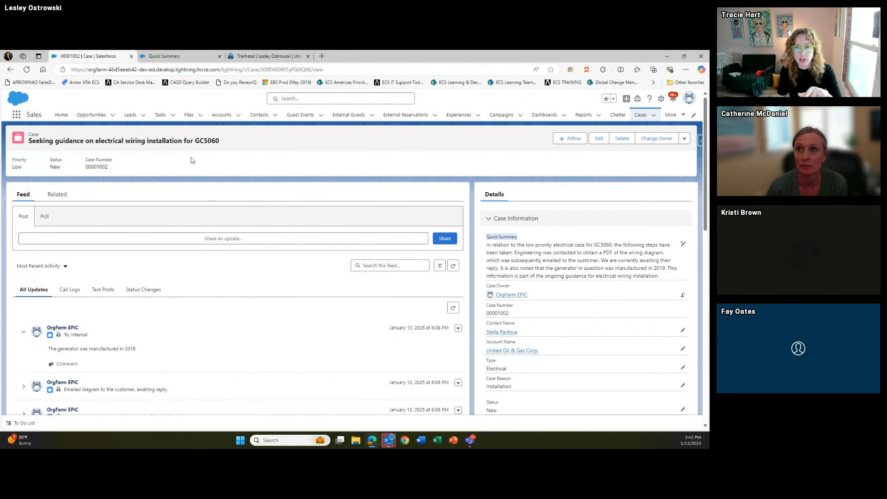
left_click(689, 99)
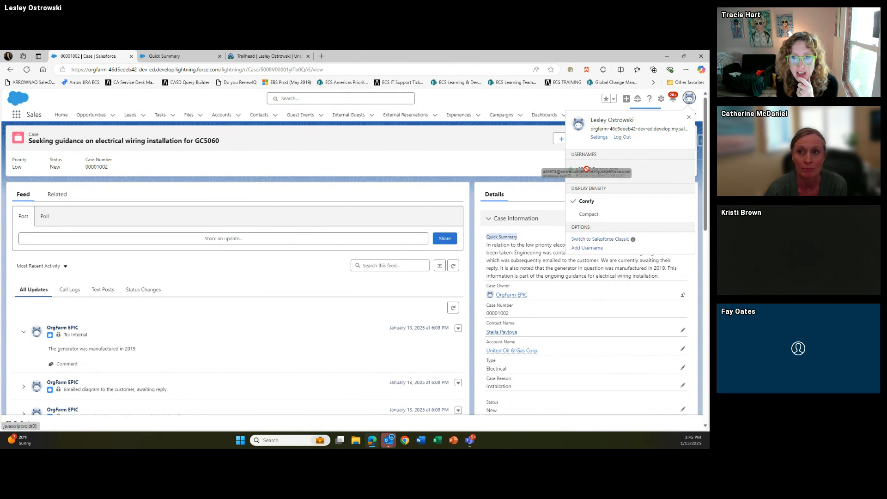
left_click(689, 117)
left_click(254, 57)
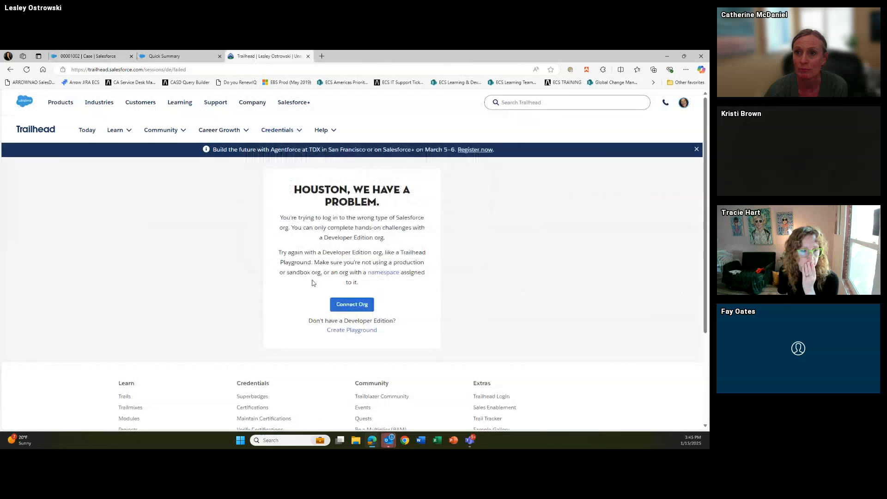
left_click(359, 305)
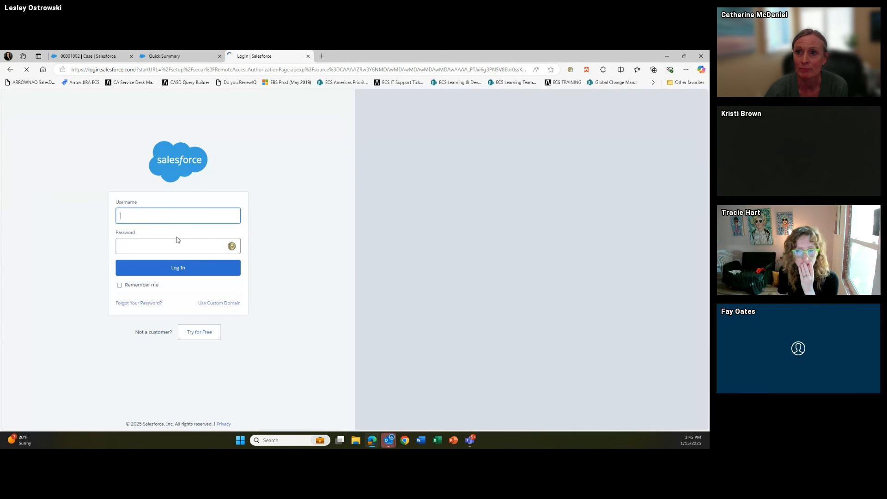
left_click(169, 215)
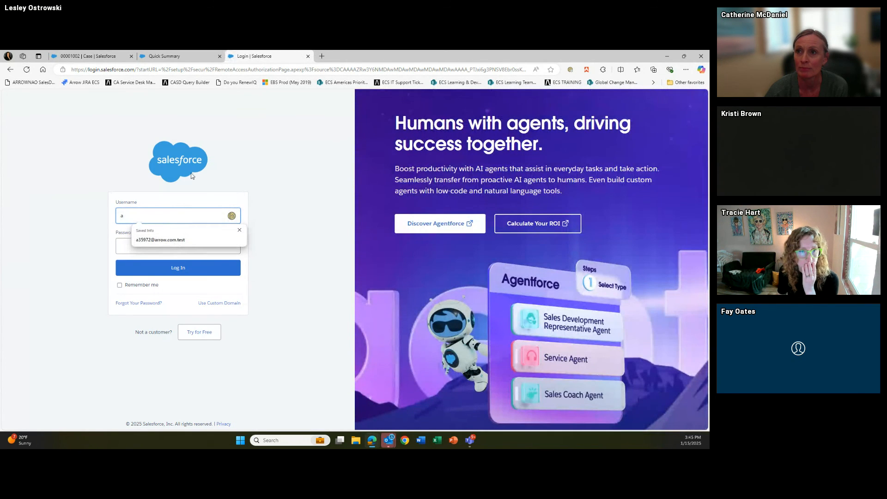
Look up the org username, then enter the username and password and submit the login
left_click(167, 56)
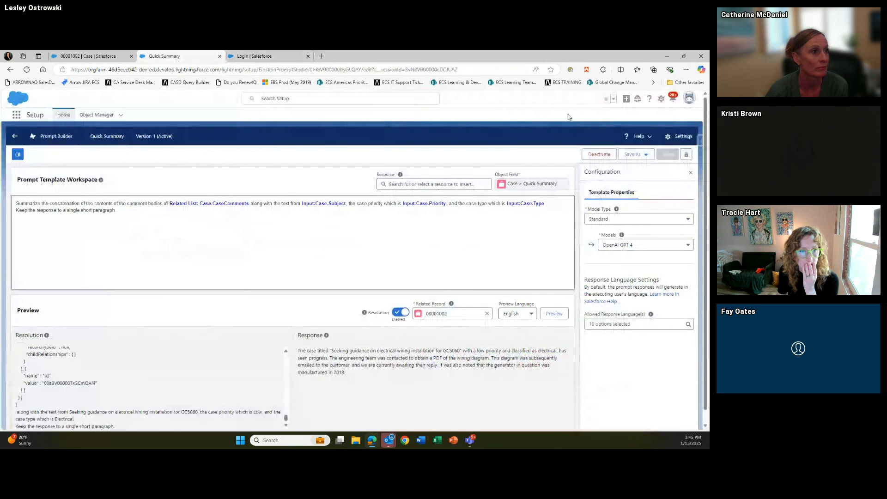
left_click(88, 56)
left_click(689, 98)
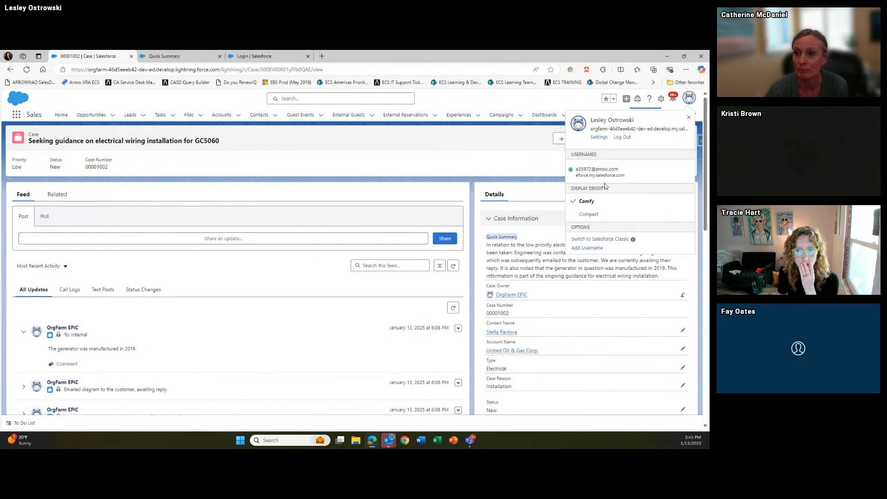
left_click(254, 56)
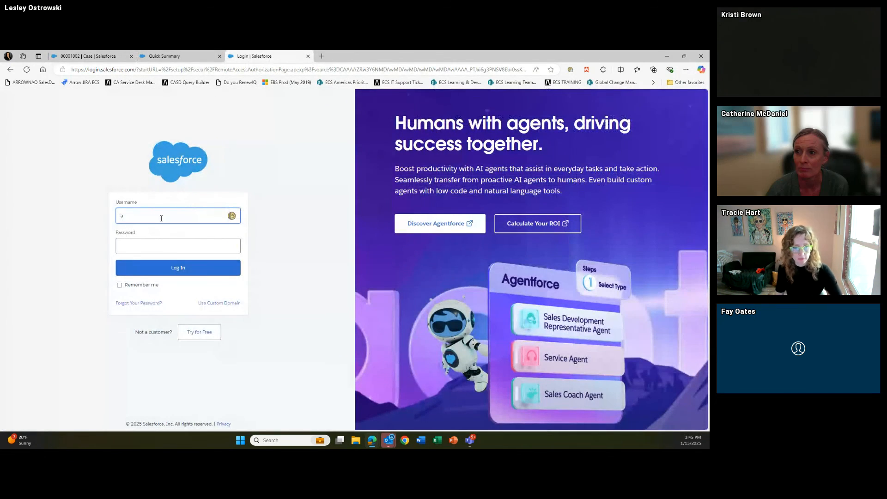
left_click(161, 218)
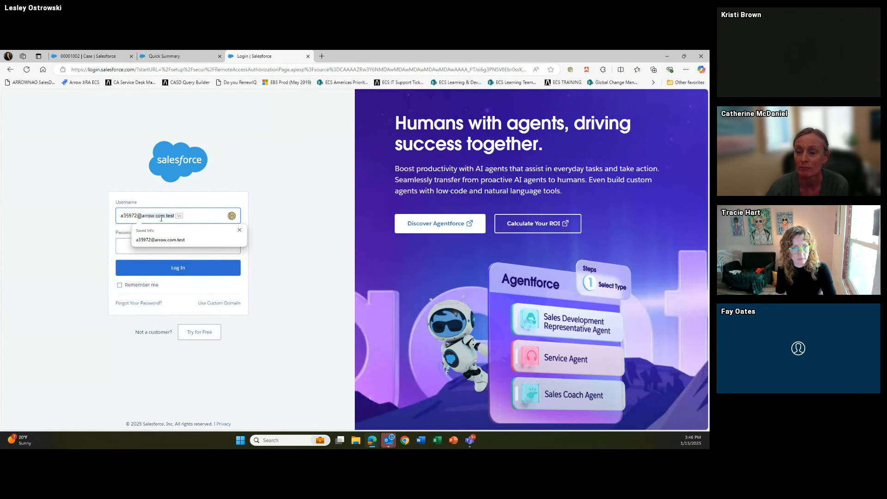
key("Home")
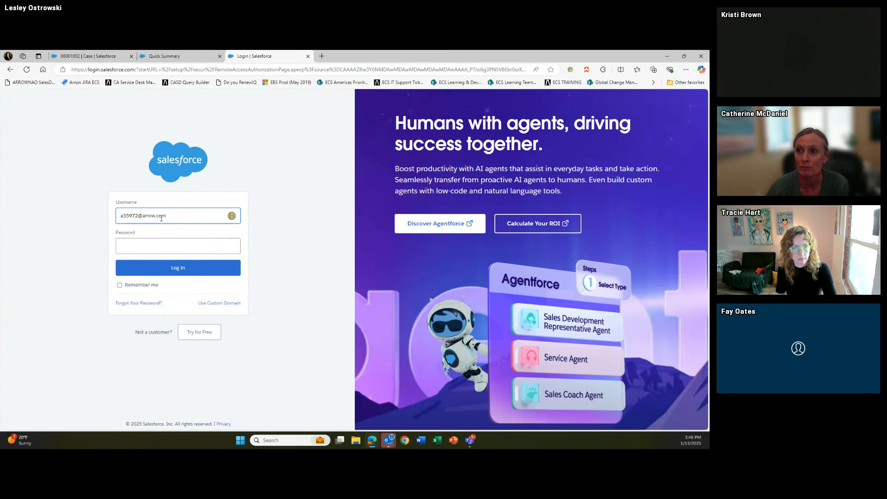
left_click(176, 246)
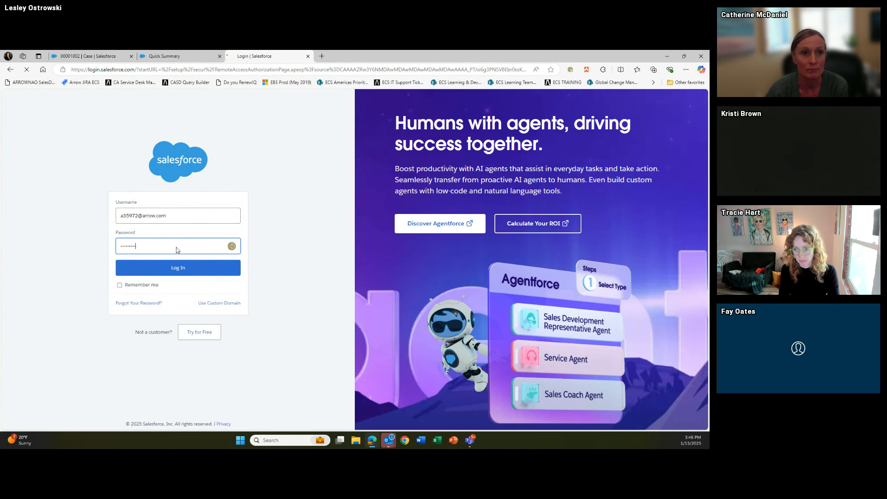
key("Return")
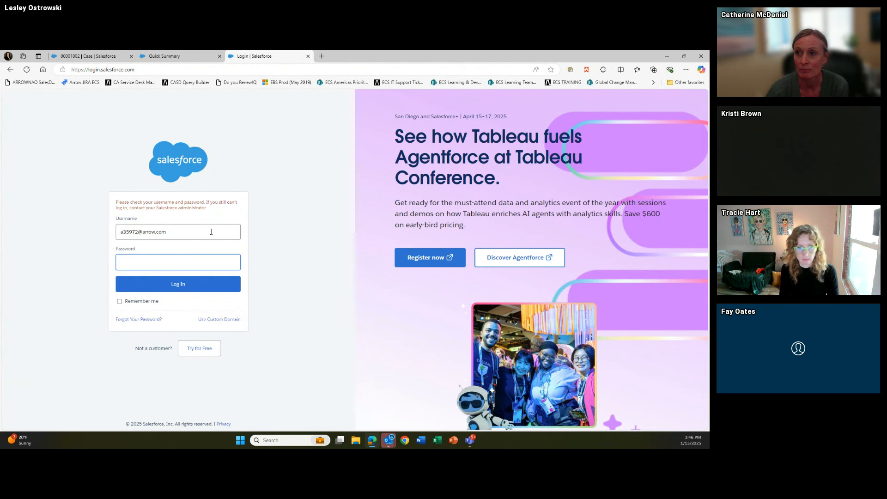
Re-enter the login password and check the Case record page against the login page
type("•••••")
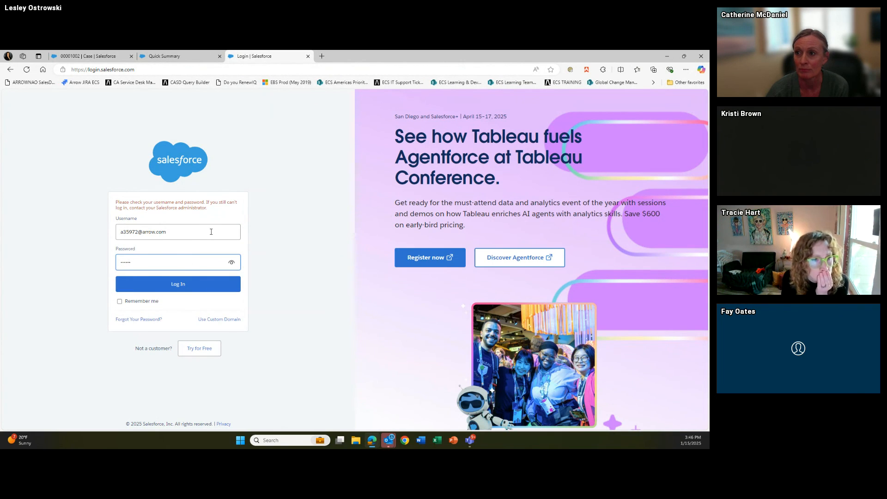
type("•")
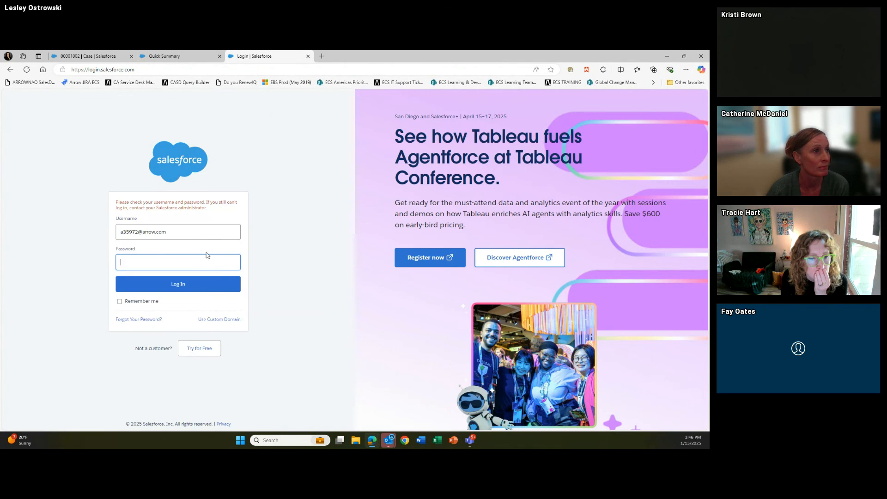
type("•••••••")
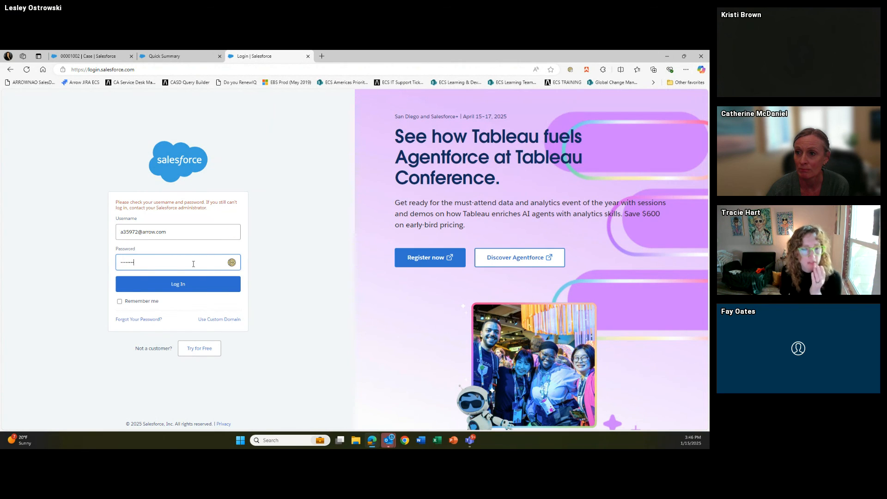
type("•")
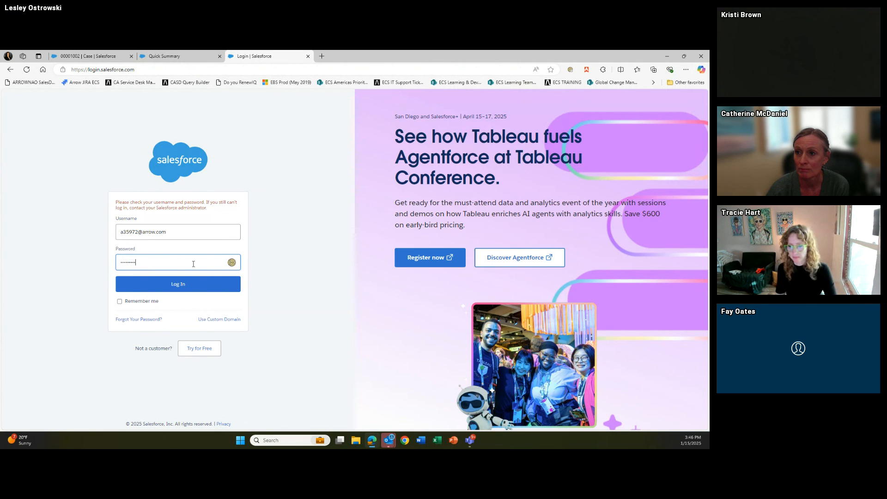
left_click(98, 61)
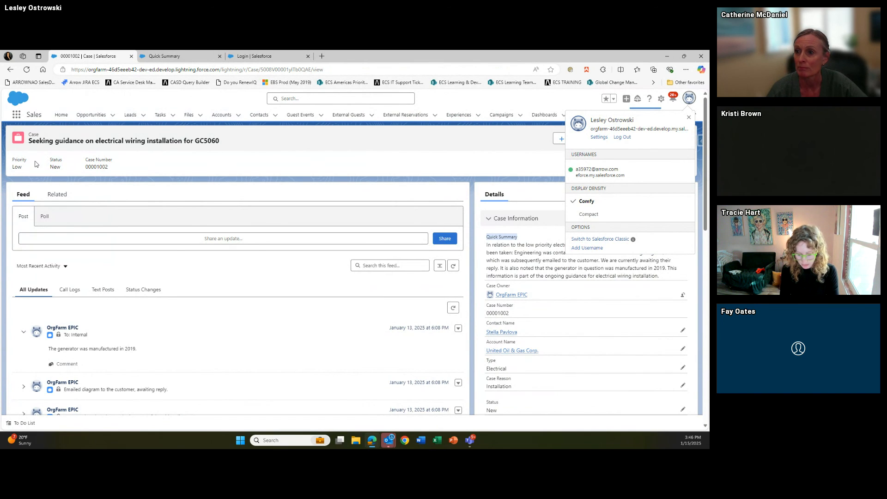
left_click(247, 59)
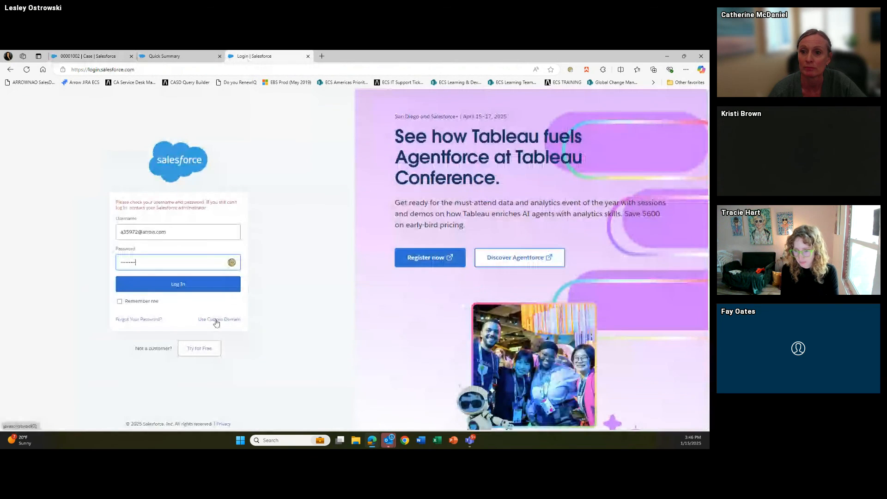
left_click(105, 57)
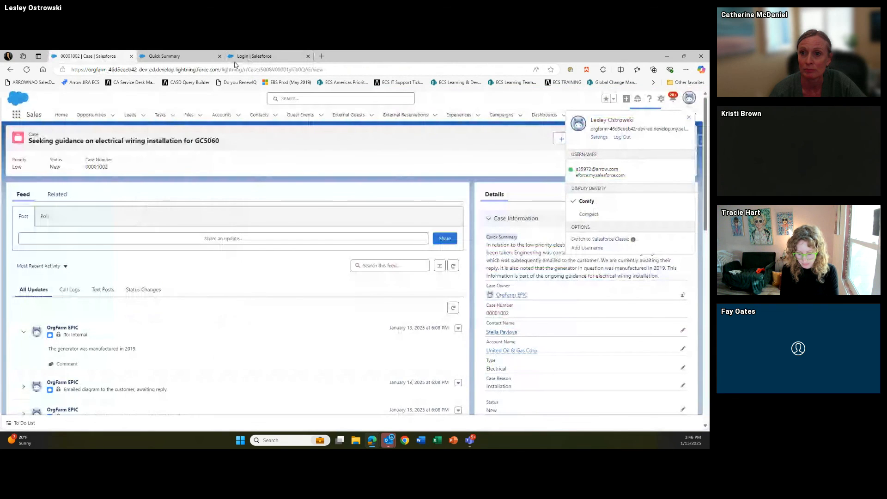
left_click(254, 57)
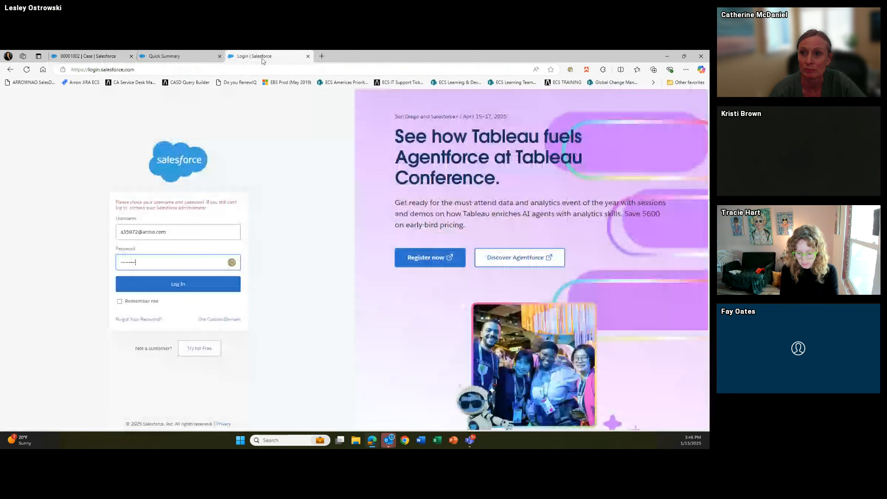
Load the Trailhead Get Started with Prompt Builder page in a new browser tab
left_click(320, 56)
type("t")
key("Return")
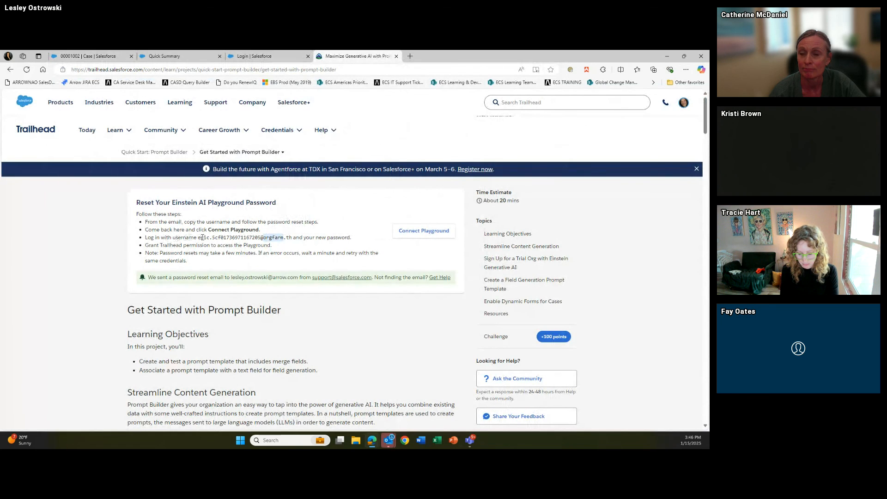
Copy the playground username from Trailhead into the login form and sign in with the new password
left_click_drag(199, 237, 273, 237)
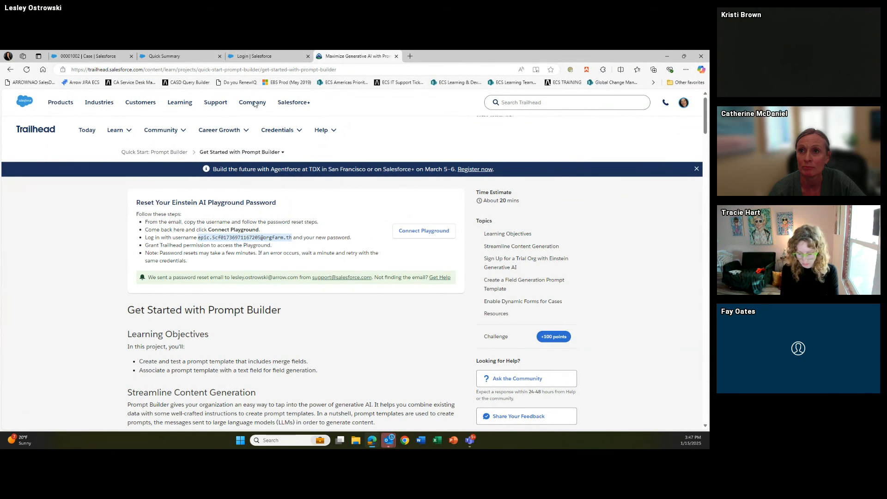
left_click(254, 56)
left_click(198, 231)
double_click(198, 231)
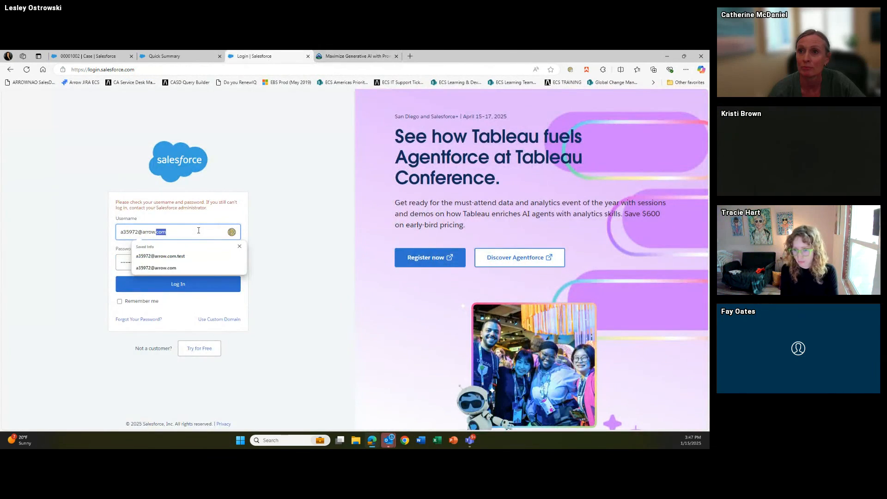
key("ctrl+a")
key("ctrl+v")
left_click(181, 263)
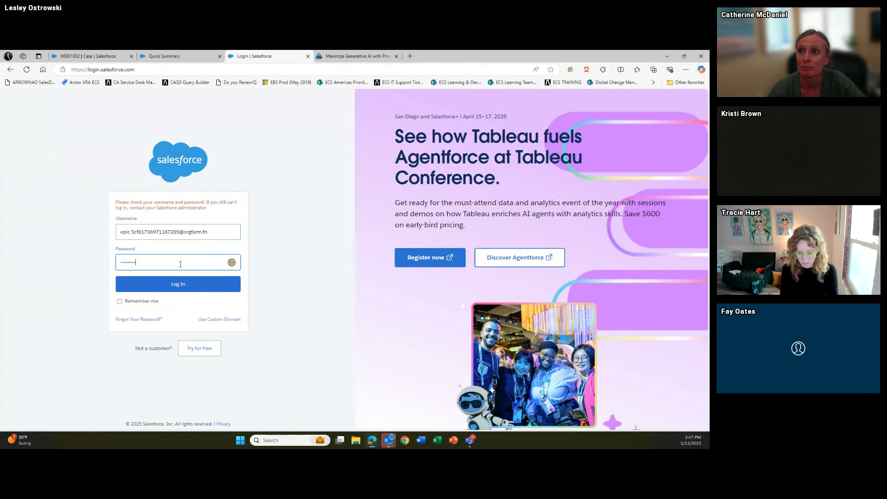
type("•")
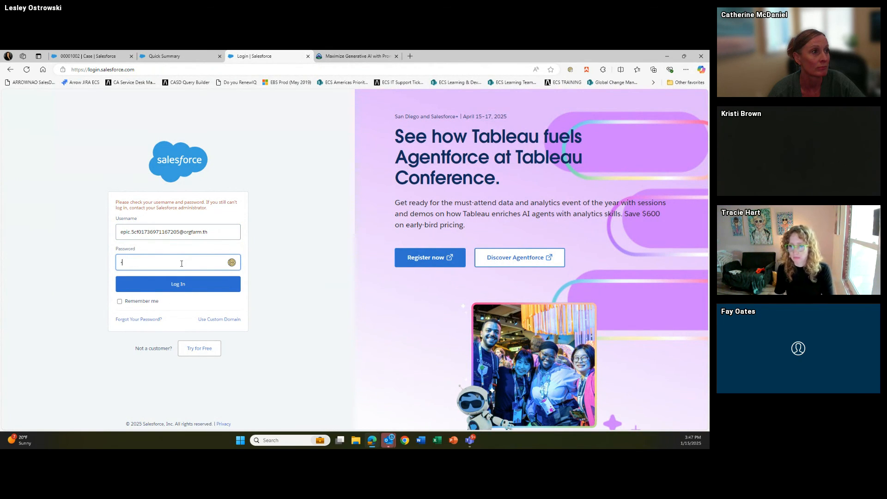
type("••••••")
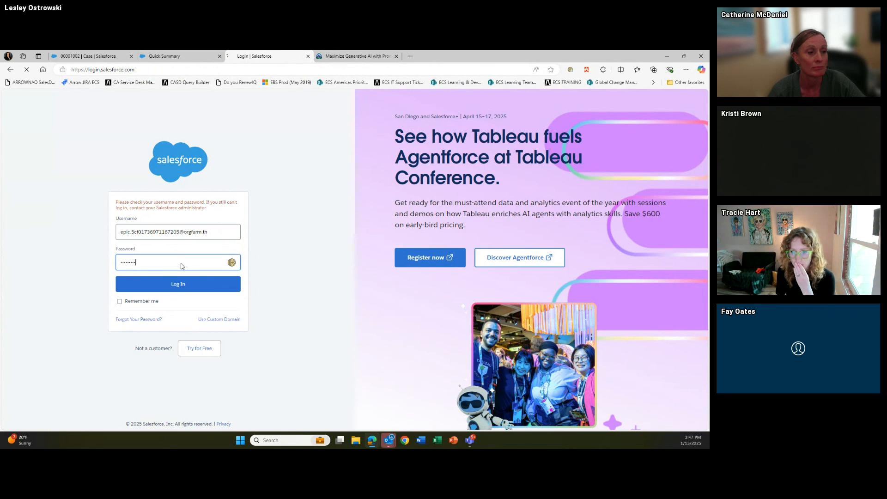
key("Return")
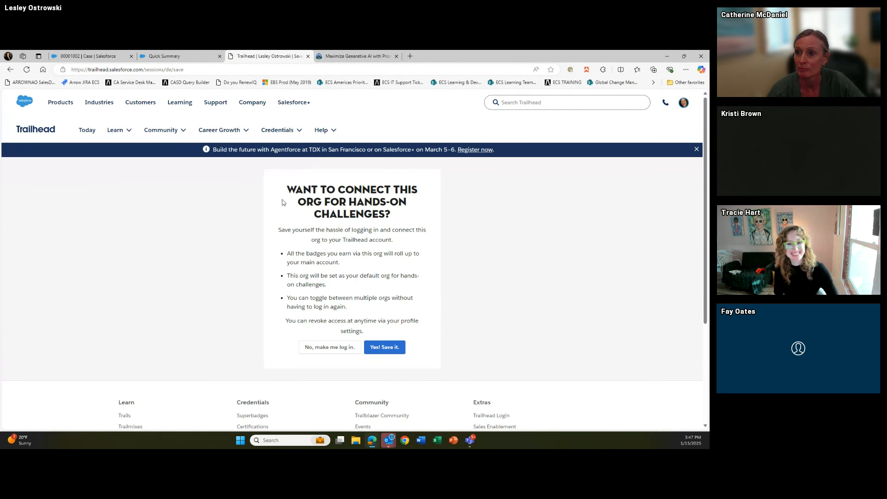
Save the connected org with 'Yes! Save it.' and run 'Verify step to earn 100 points'
left_click(383, 348)
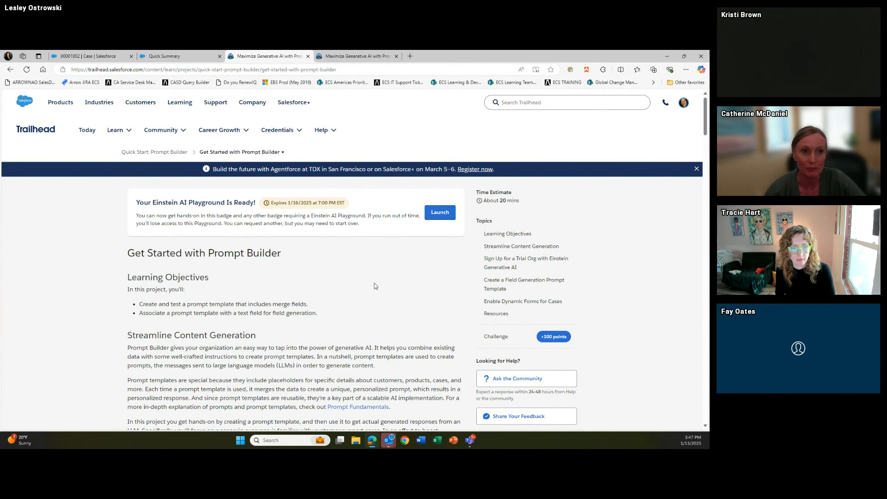
scroll(376, 287, "down", 5)
scroll(375, 287, "down", 20)
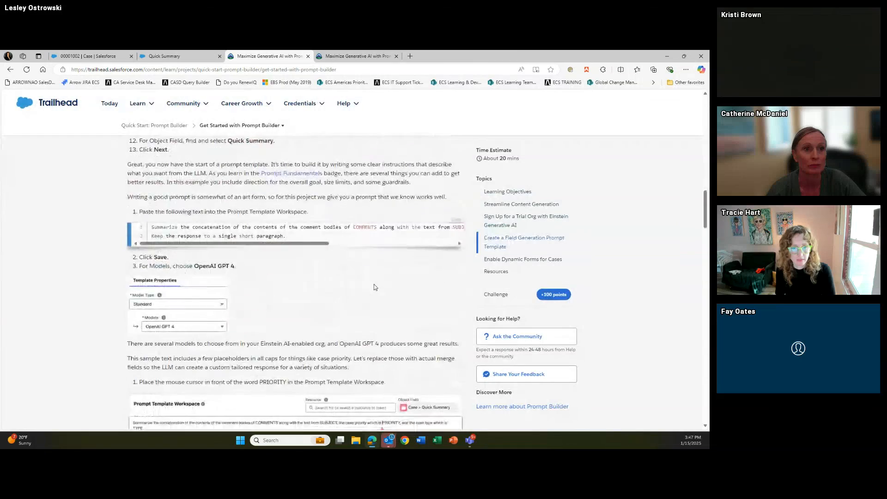
scroll(375, 292, "up", 20)
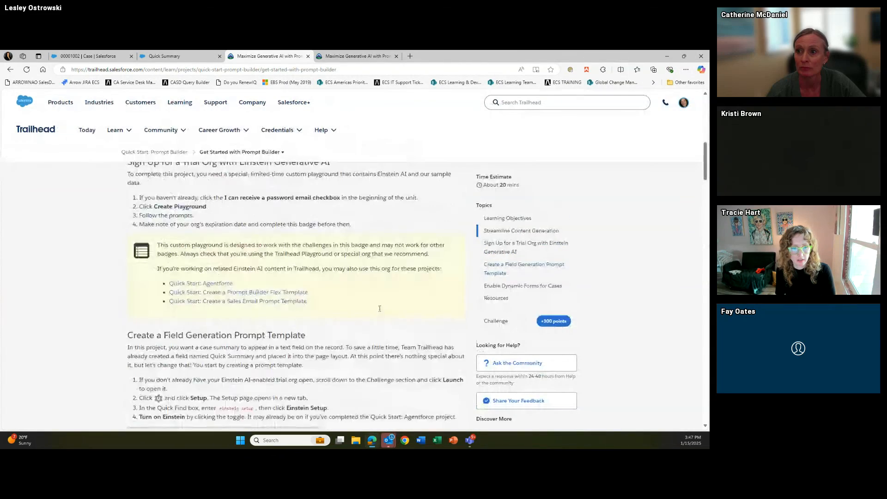
scroll(378, 311, "up", 3)
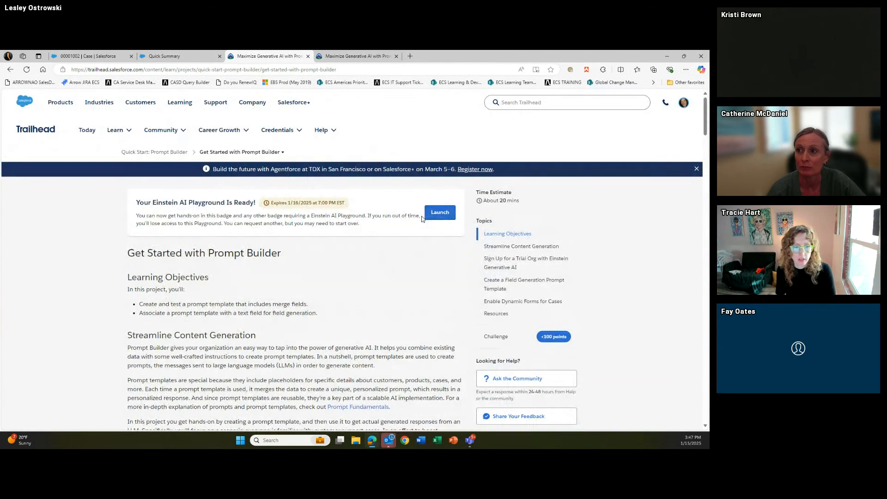
left_click_drag(705, 125, 706, 412)
left_click(205, 207)
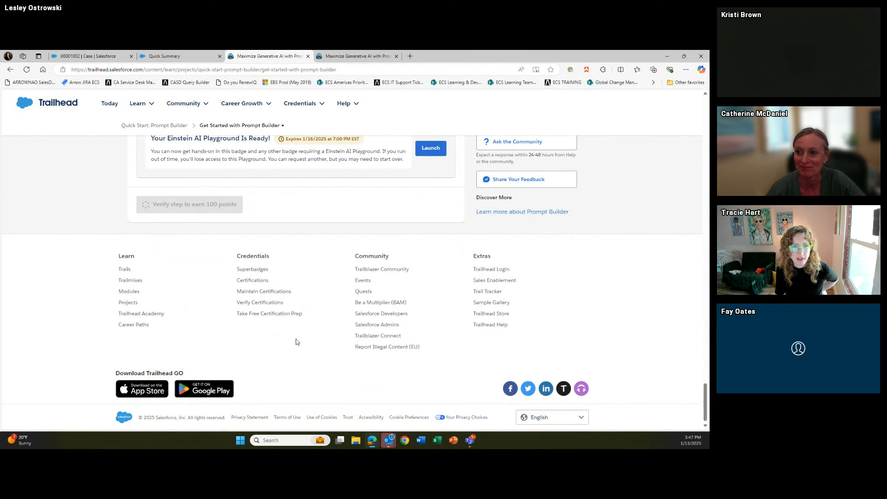
scroll(297, 348, "up", 5)
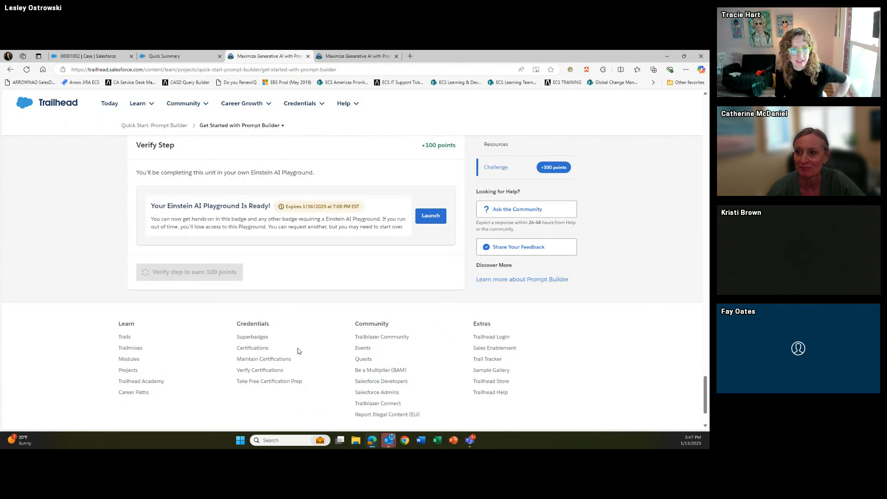